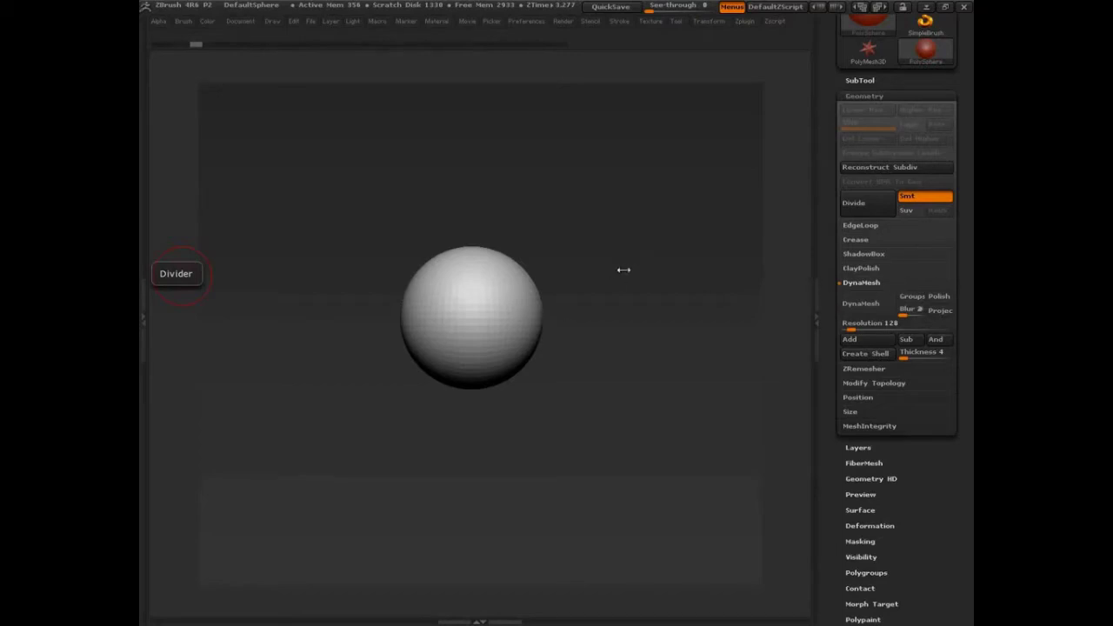
Step: Reconstruct the sphere's lower subdivision levels until it becomes a cube, and delete the higher levels
left_click_drag(618, 315, 645, 445, "alt")
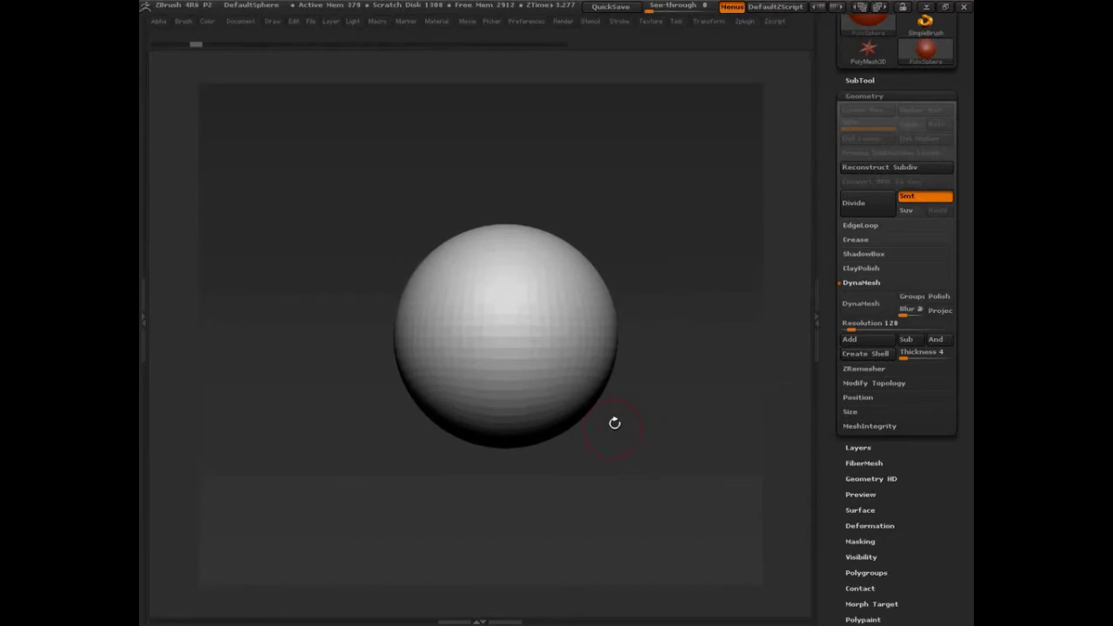
key("comma")
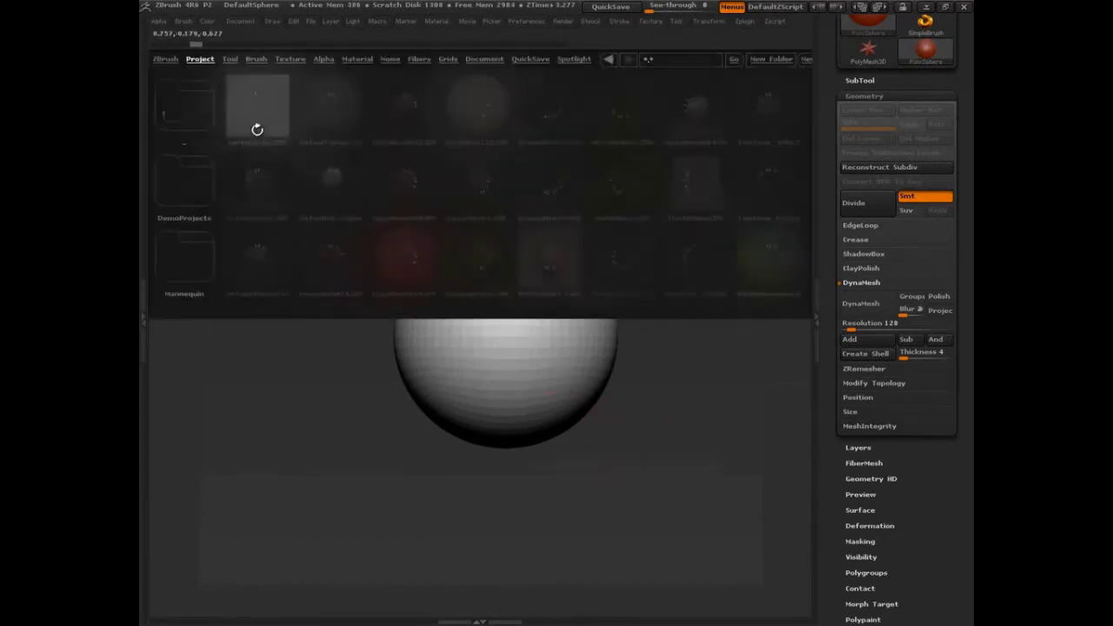
key("comma")
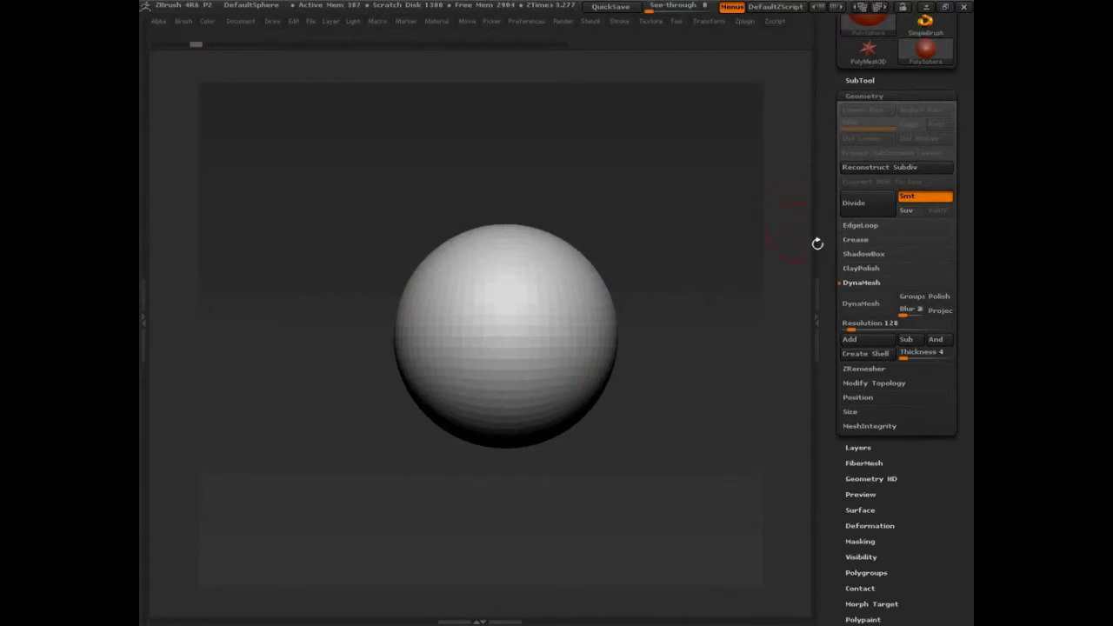
left_click(882, 167)
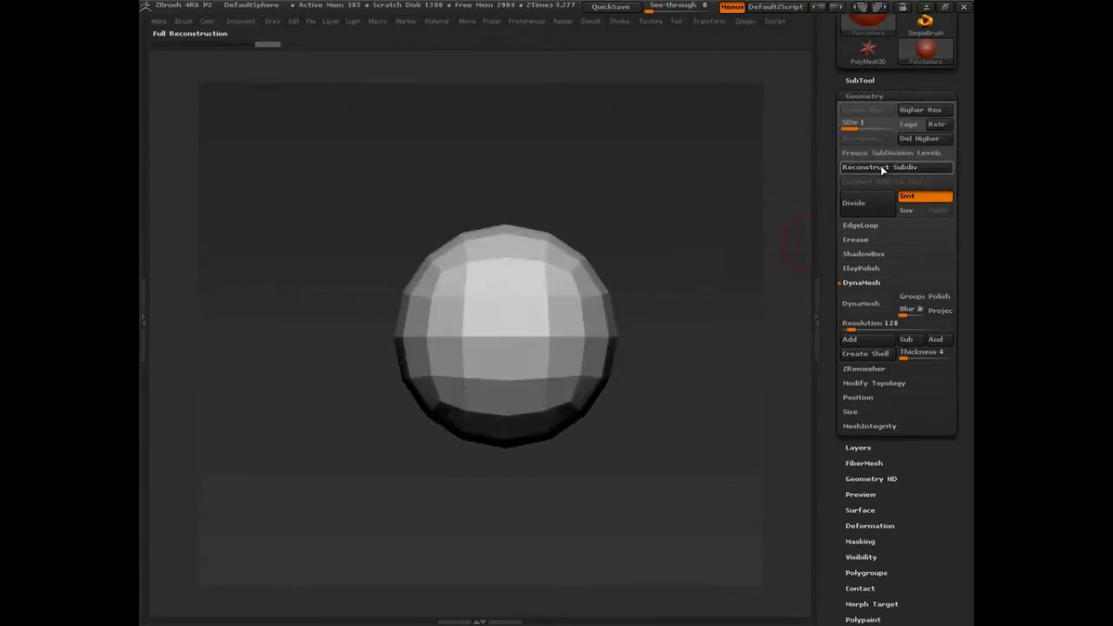
left_click(881, 169)
left_click_drag(782, 212, 629, 270)
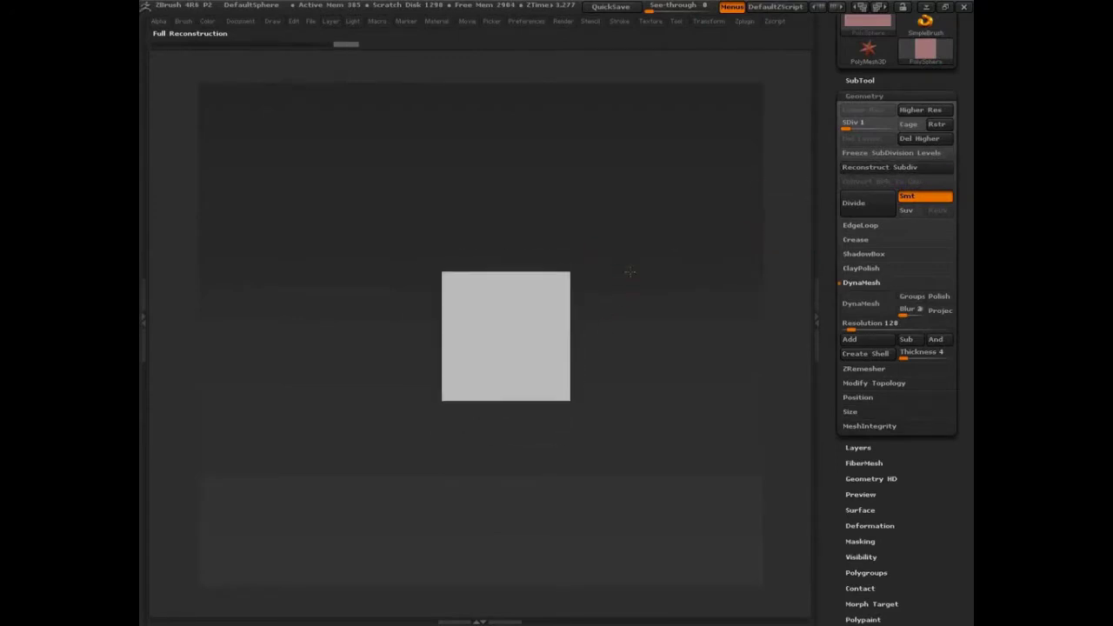
left_click(917, 141)
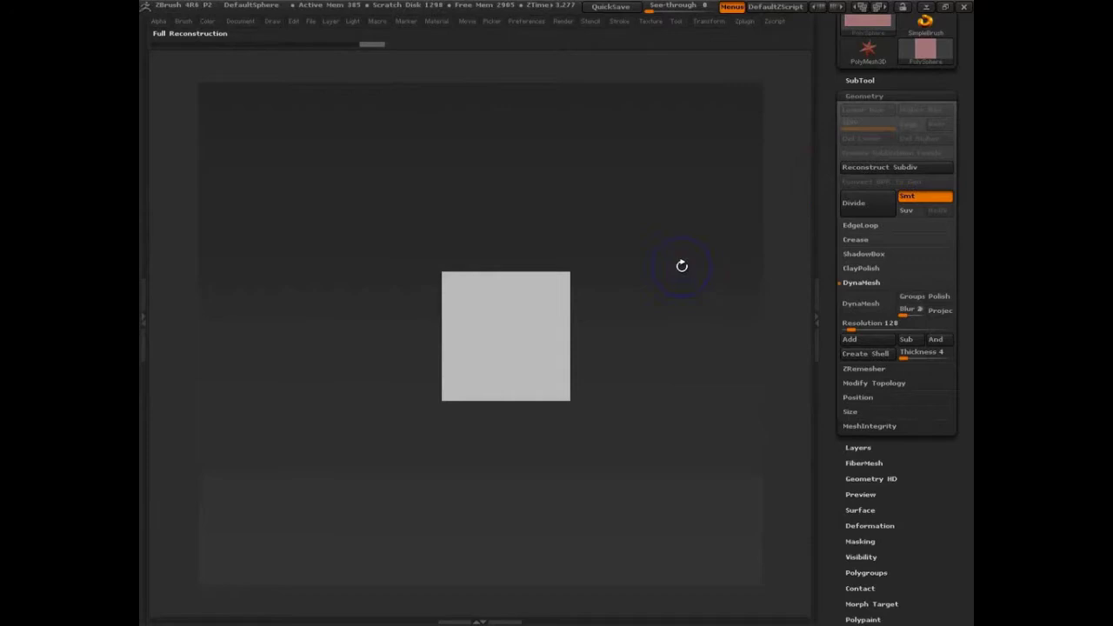
left_click_drag(640, 295, 579, 328)
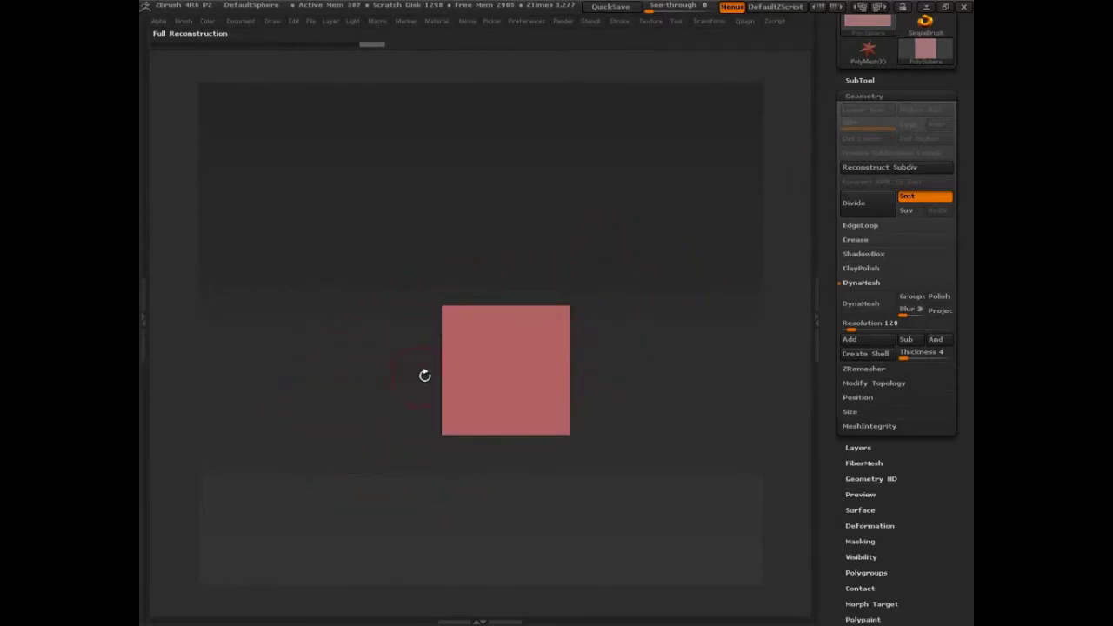
Step: Draw a straight vertical Transpose line upward from the front face of the cube
key("w")
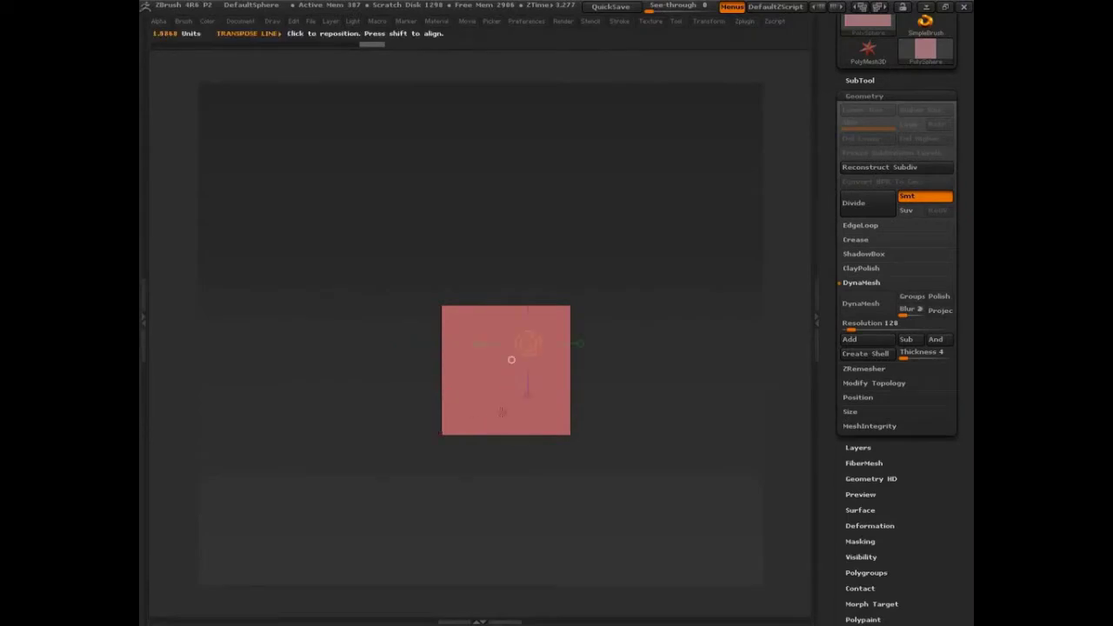
left_click_drag(504, 409, 503, 167)
left_click_drag(503, 300, 479, 435)
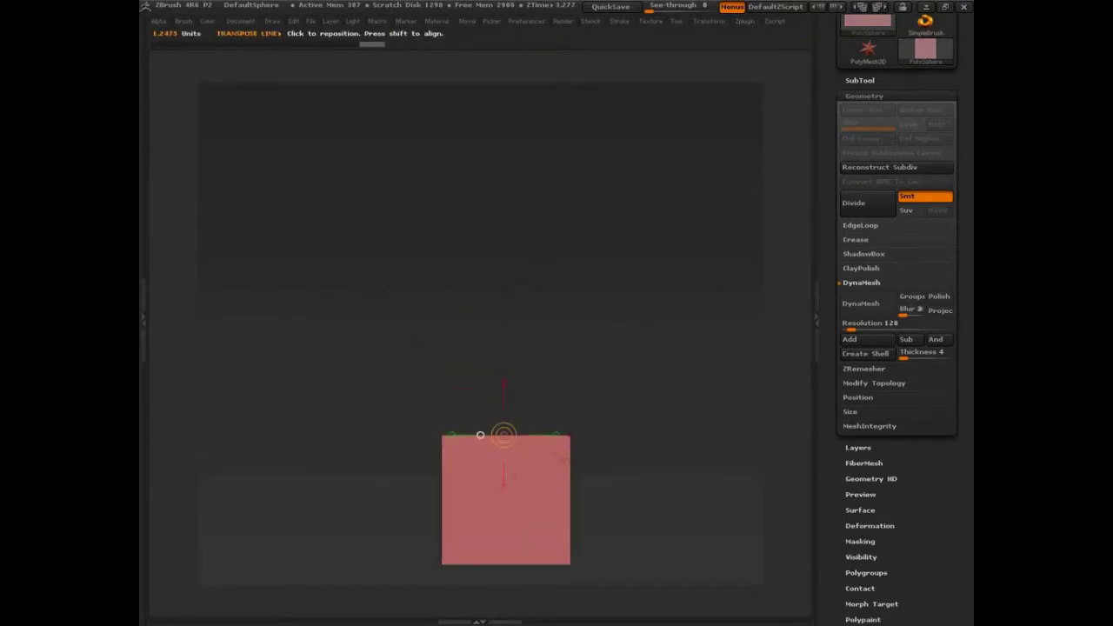
left_click_drag(633, 483, 608, 396)
left_click_drag(647, 356, 680, 402, "alt")
left_click_drag(564, 216, 557, 184, "alt")
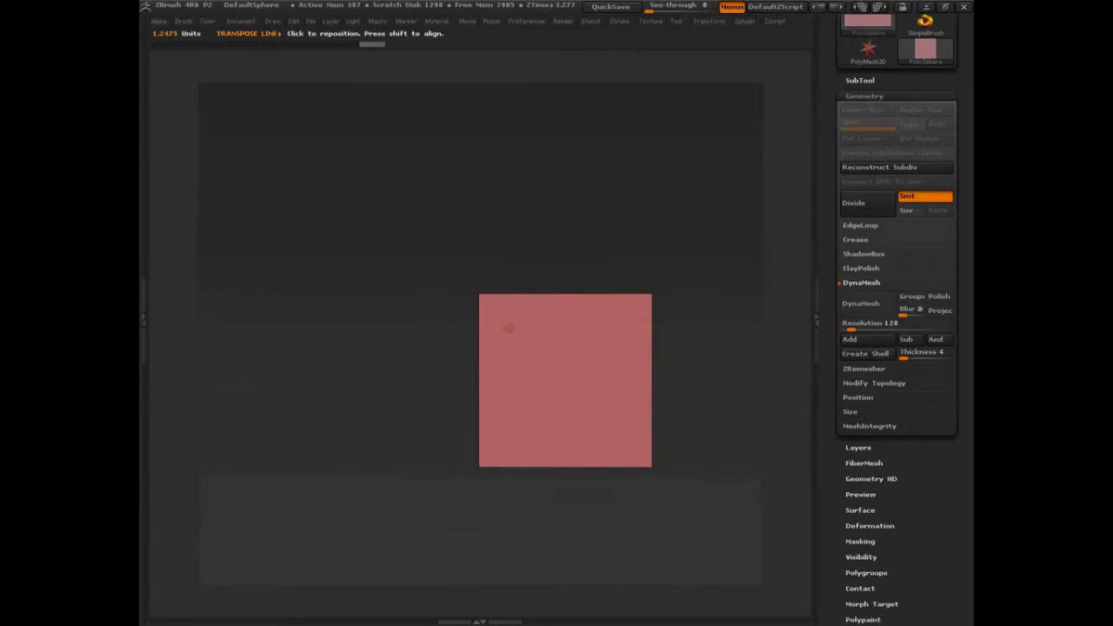
key("ctrl+z")
key("ctrl+shift+z")
left_click_drag(656, 293, 439, 284)
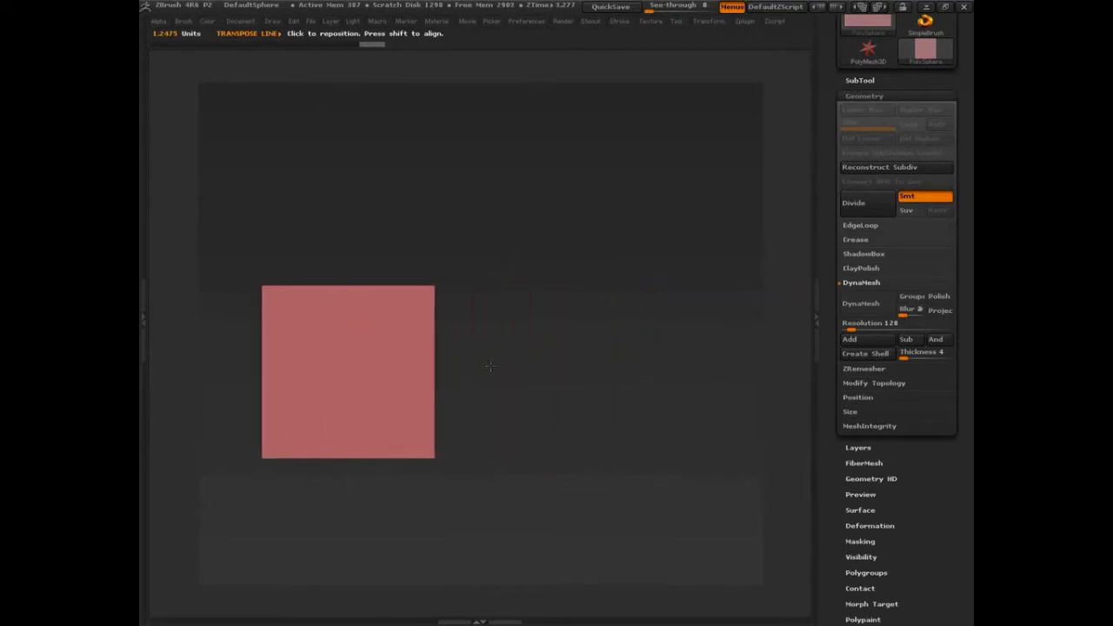
Step: Stretch the cube with Transpose Scale into a wide, low rectangular block
key("e")
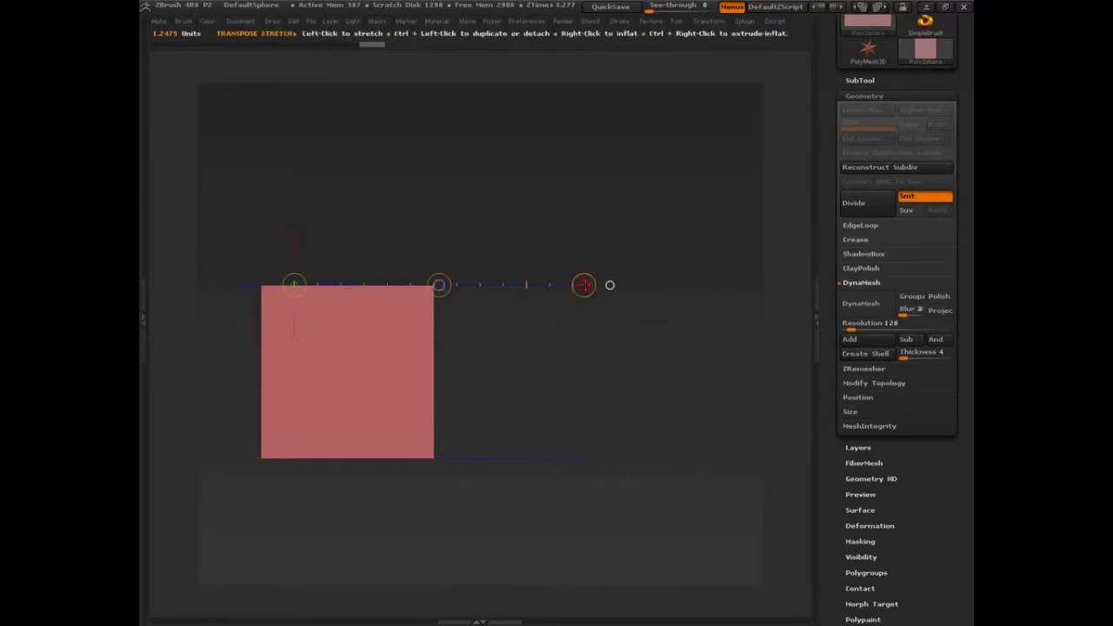
left_click_drag(582, 284, 397, 304)
key("ctrl+z")
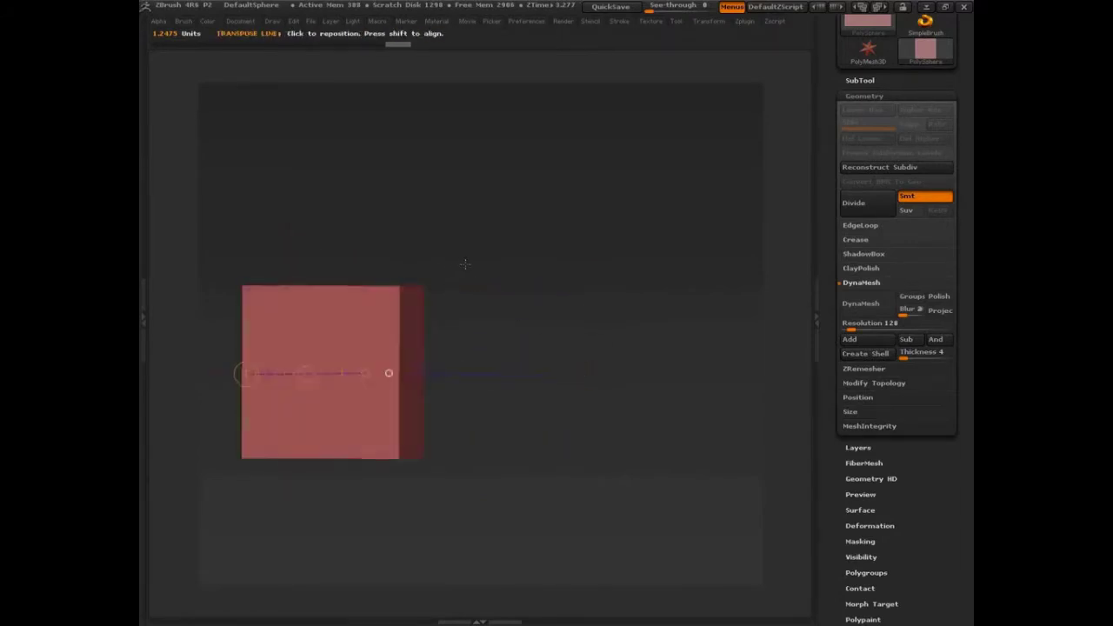
mouse_move(277, 391)
left_mouse_down()
mouse_move(335, 426)
mouse_move(388, 186)
mouse_move(384, 295)
left_mouse_up()
mouse_move(539, 383)
left_mouse_down("alt")
mouse_move(616, 392)
mouse_move(536, 370)
left_mouse_up("alt")
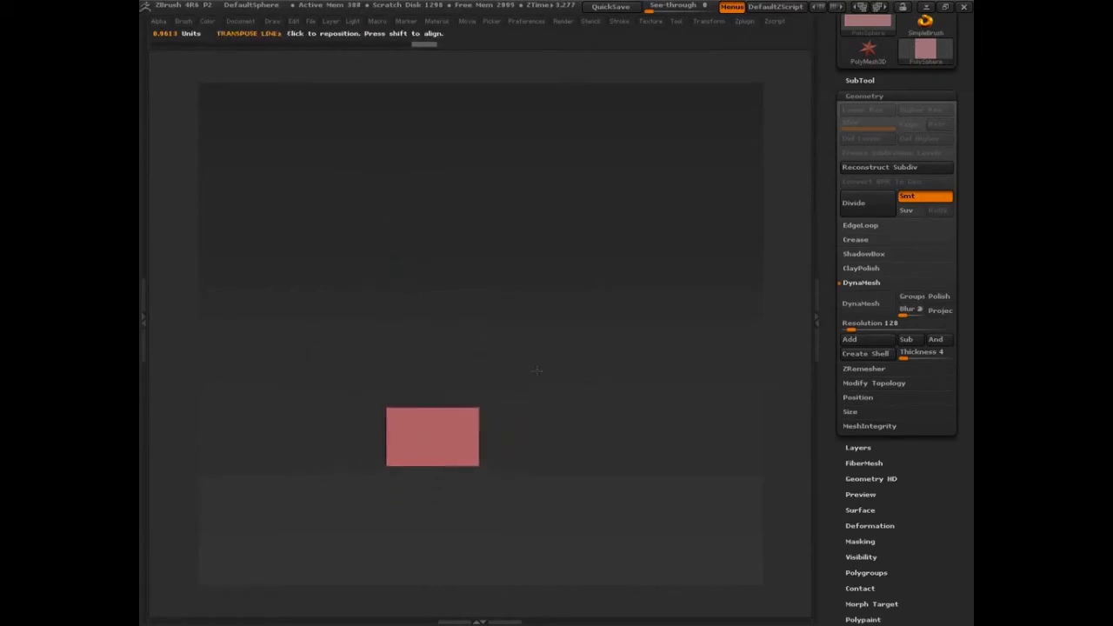
left_click_drag(541, 415, 600, 326, "alt")
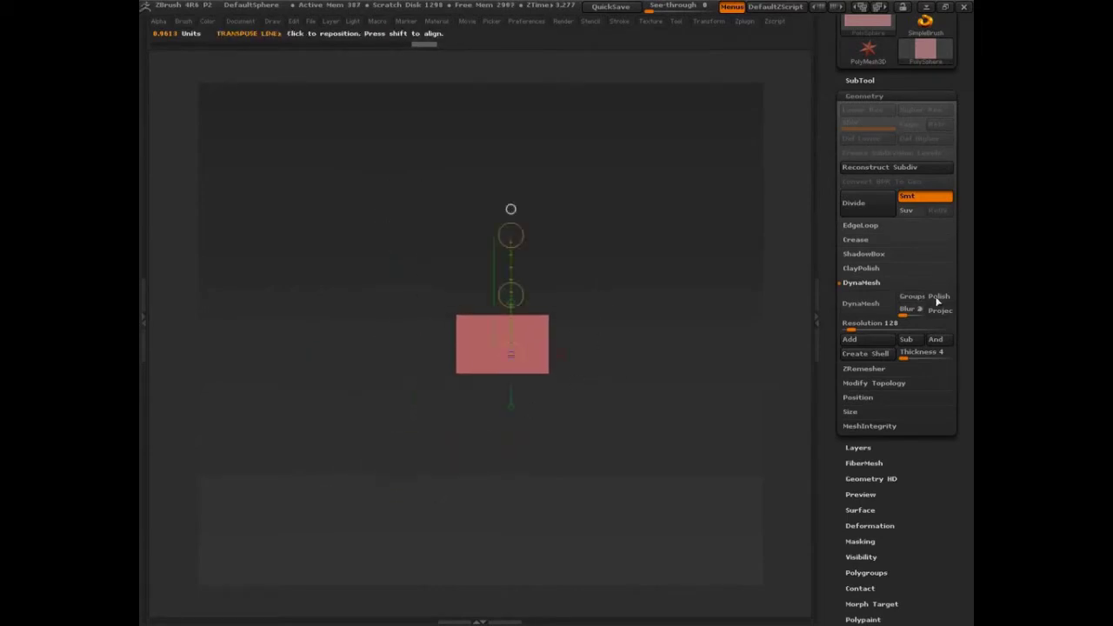
left_click_drag(964, 371, 964, 405)
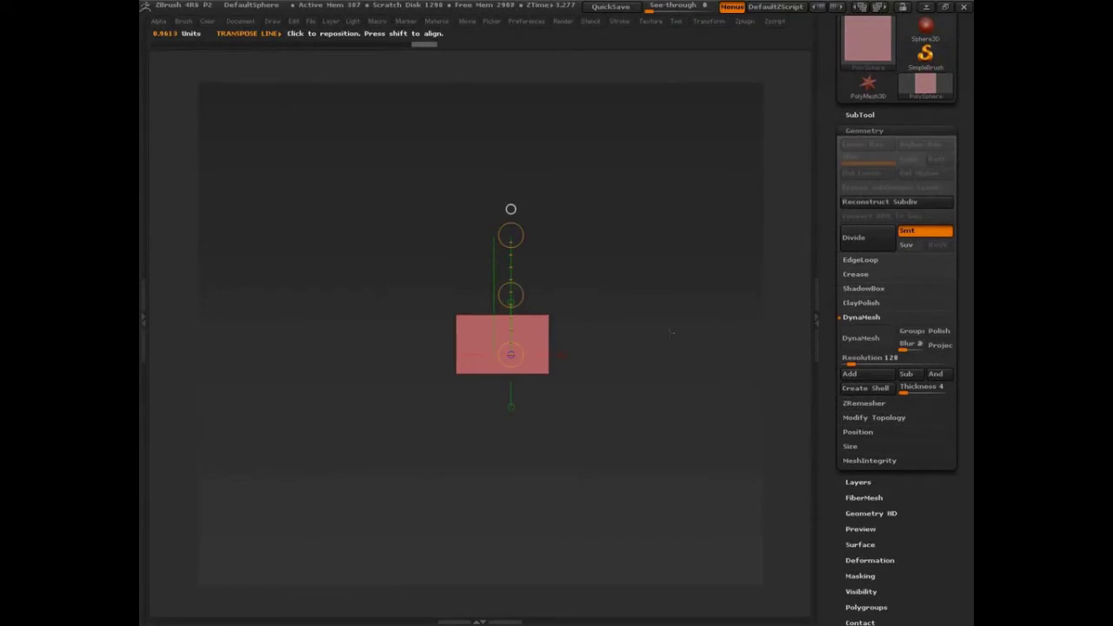
left_click_drag(590, 272, 601, 424)
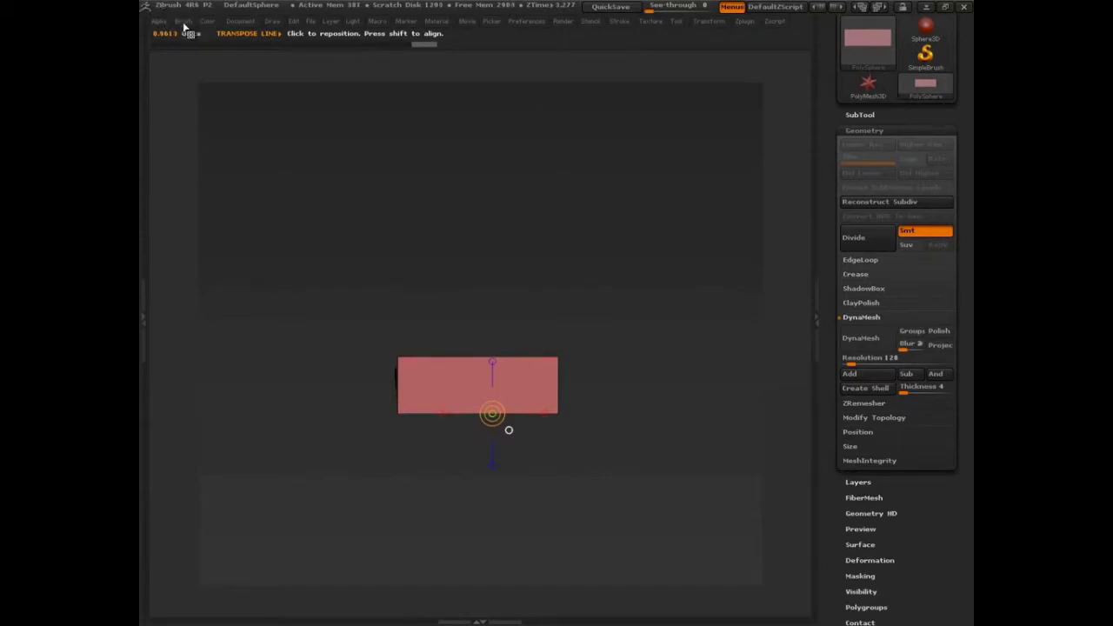
mouse_move(184, 26)
left_click_drag(273, 482, 282, 364)
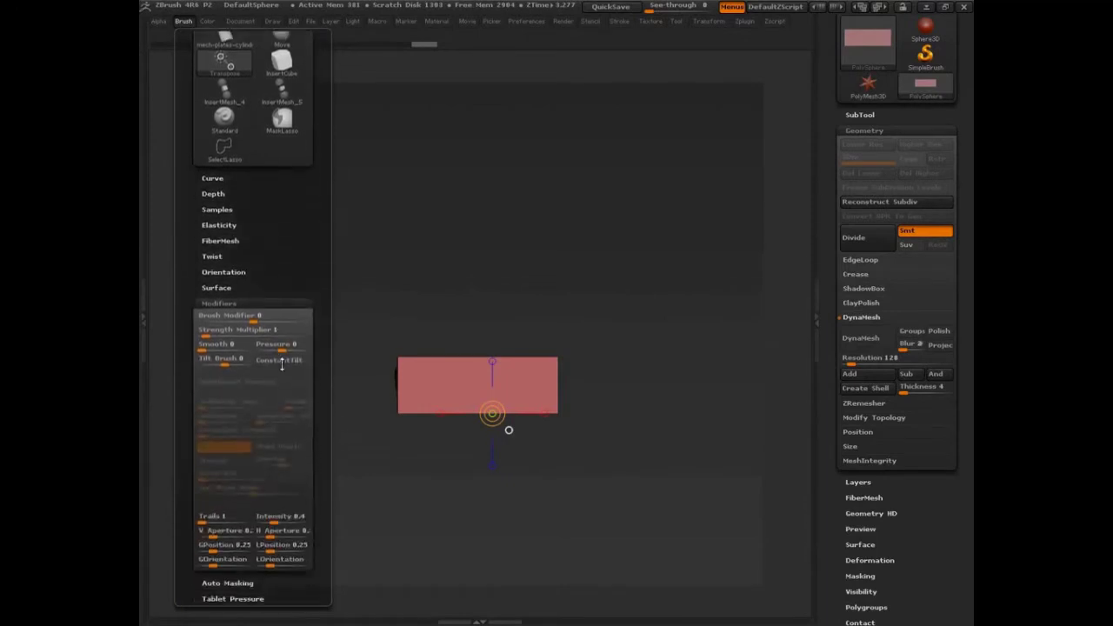
scroll(282, 365, "down", 5)
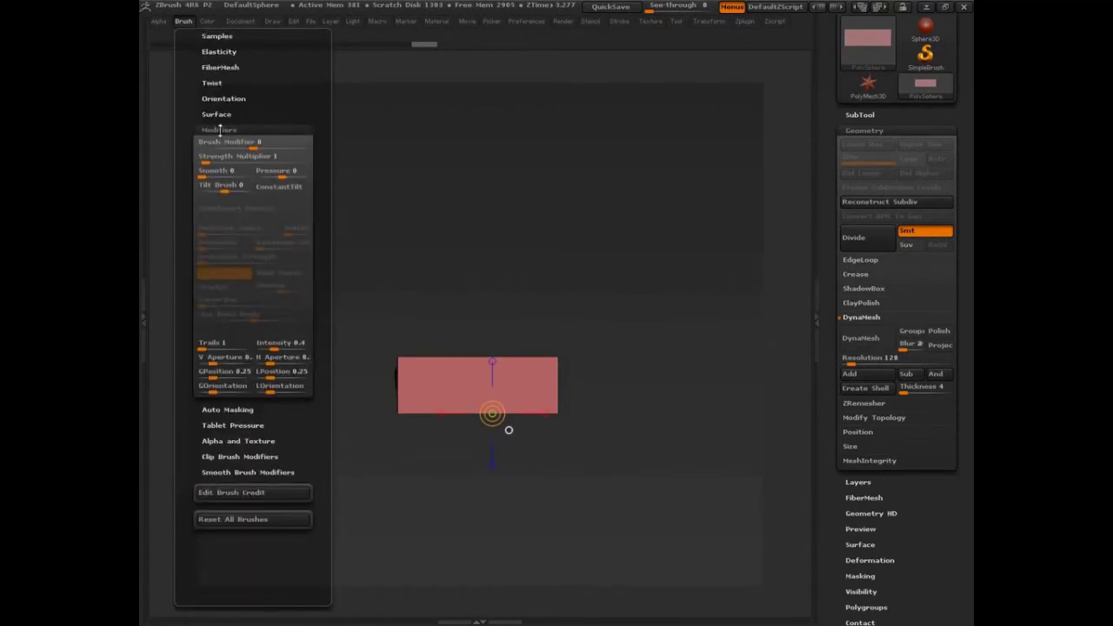
left_click(181, 23)
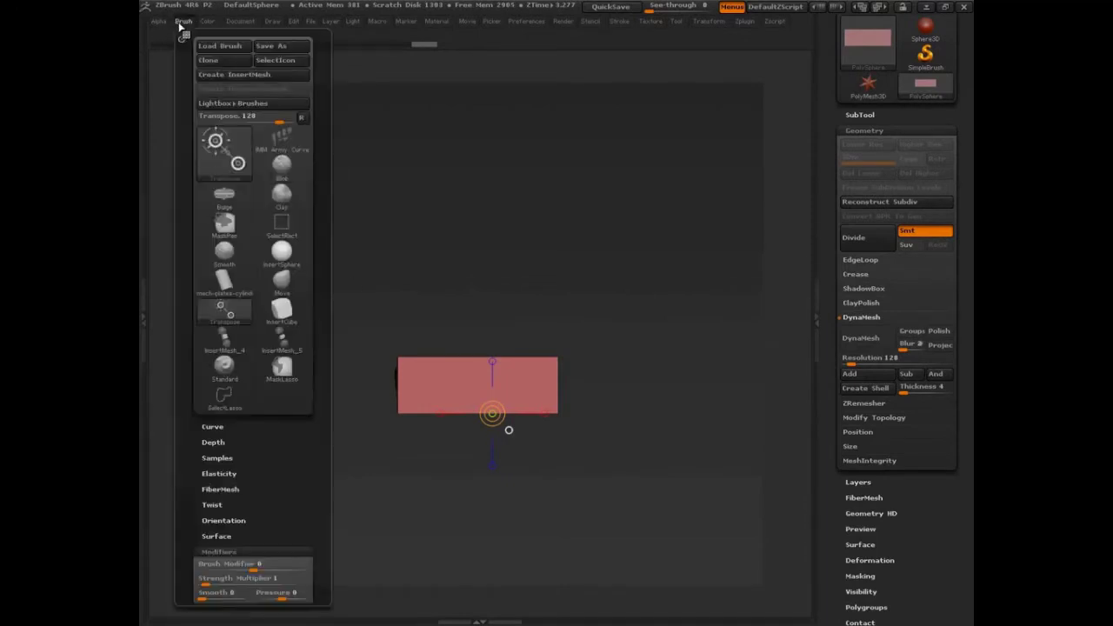
scroll(239, 490, "down", 10)
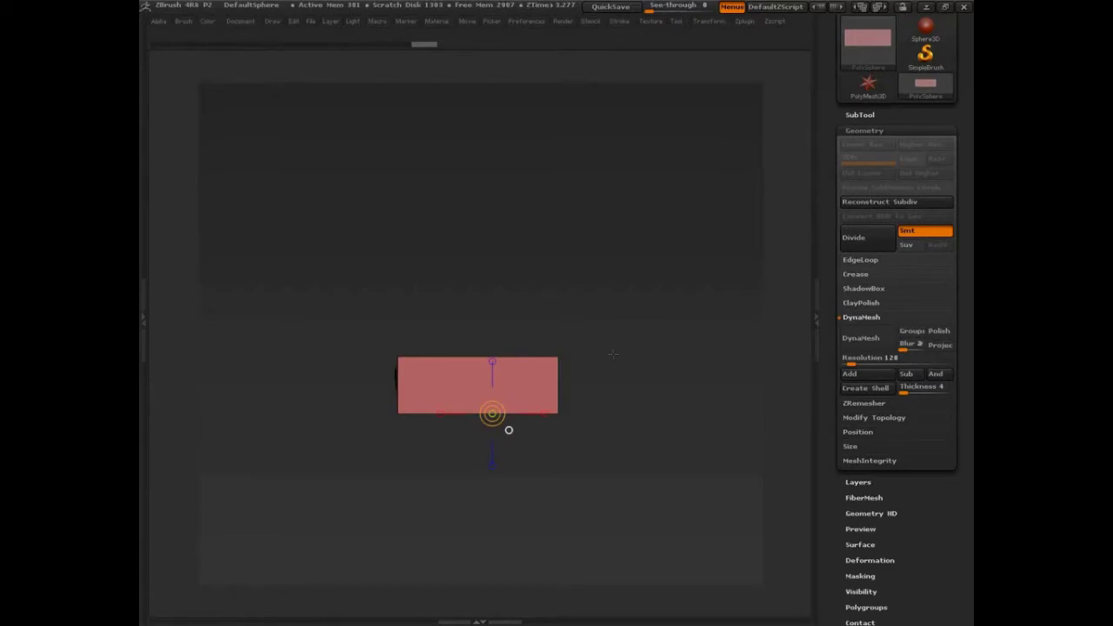
Step: Return to Draw mode in a straight-on view and isolate a single horizontal face of the block with a lasso selection
left_click_drag(594, 354, 595, 298)
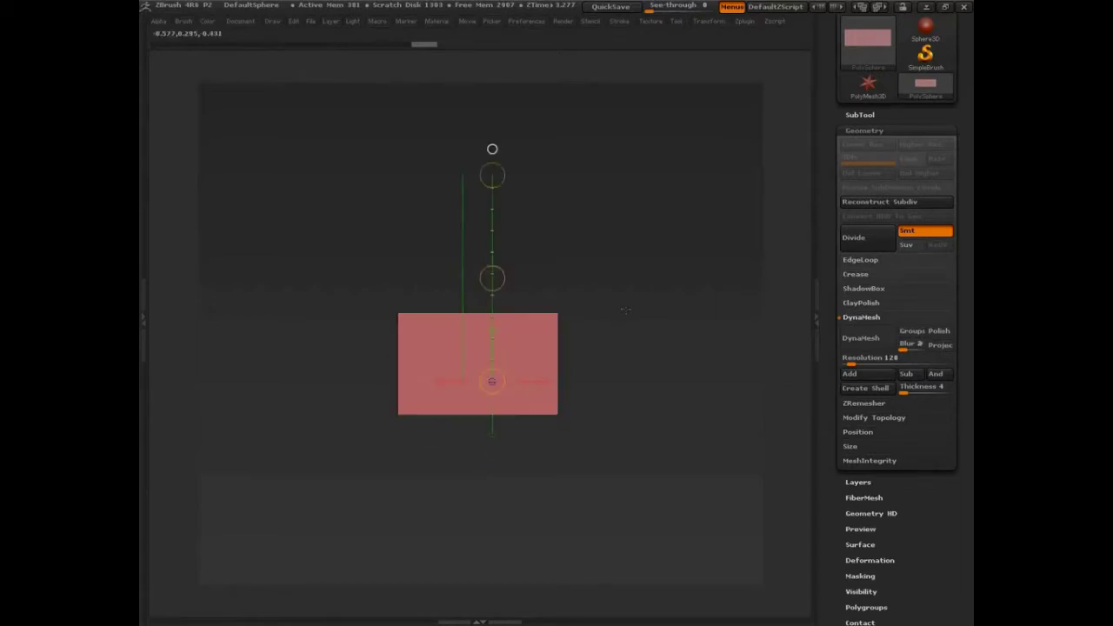
left_click_drag(553, 241, 675, 371)
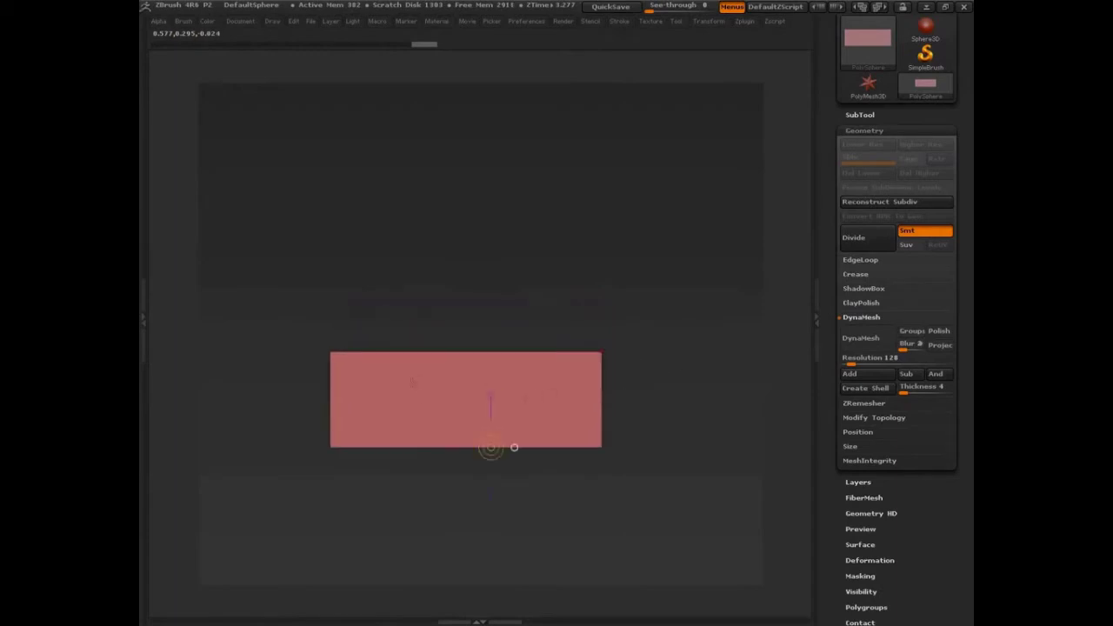
left_click_drag(709, 528, 707, 179)
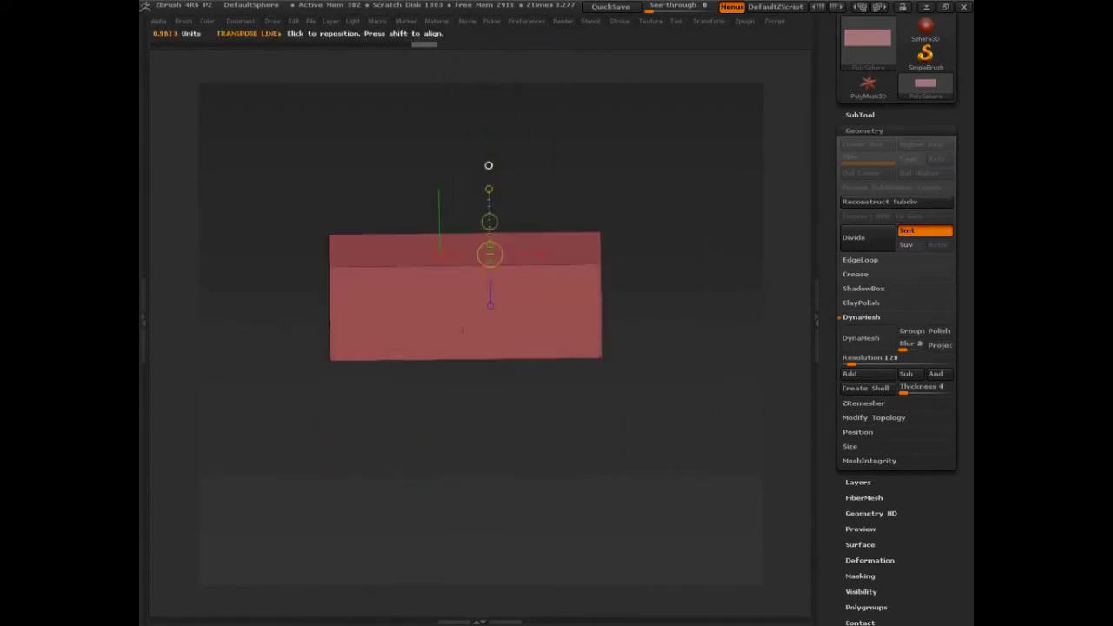
left_click_drag(648, 196, 695, 78)
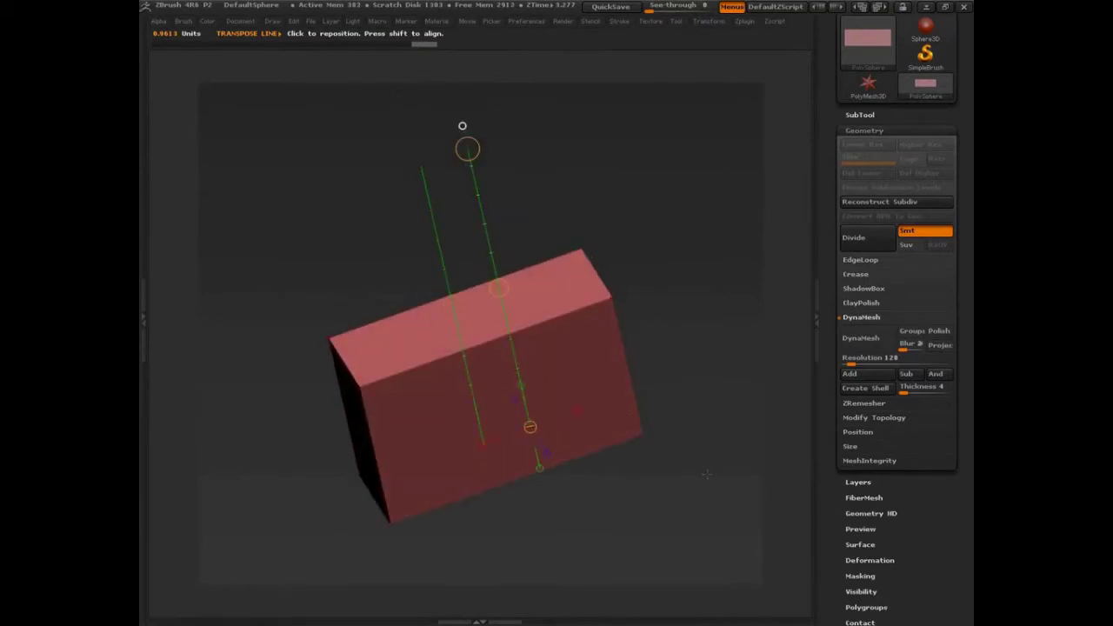
mouse_move(705, 472)
left_mouse_down("shift")
mouse_move(683, 417)
mouse_move(702, 360)
mouse_move(673, 313)
mouse_move(681, 364)
left_mouse_up("shift")
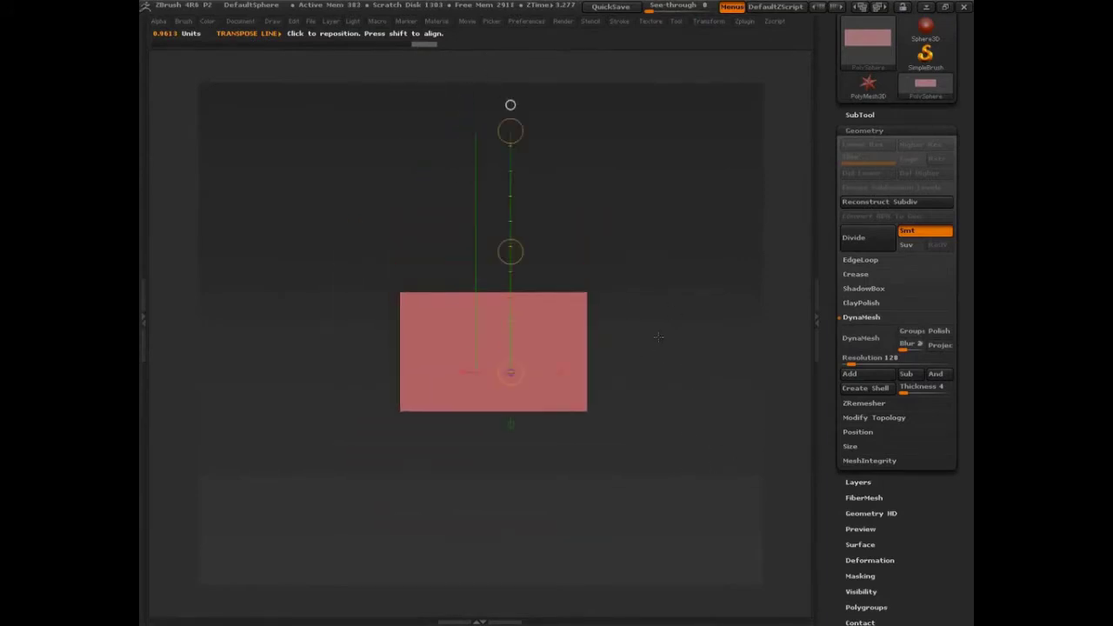
key("q")
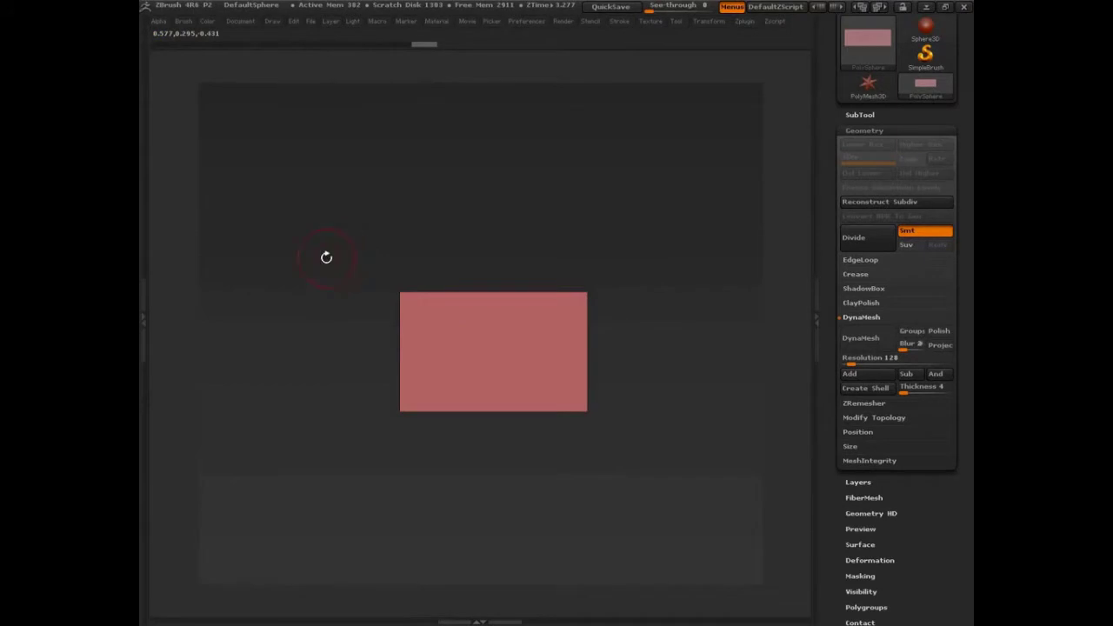
key("Tab")
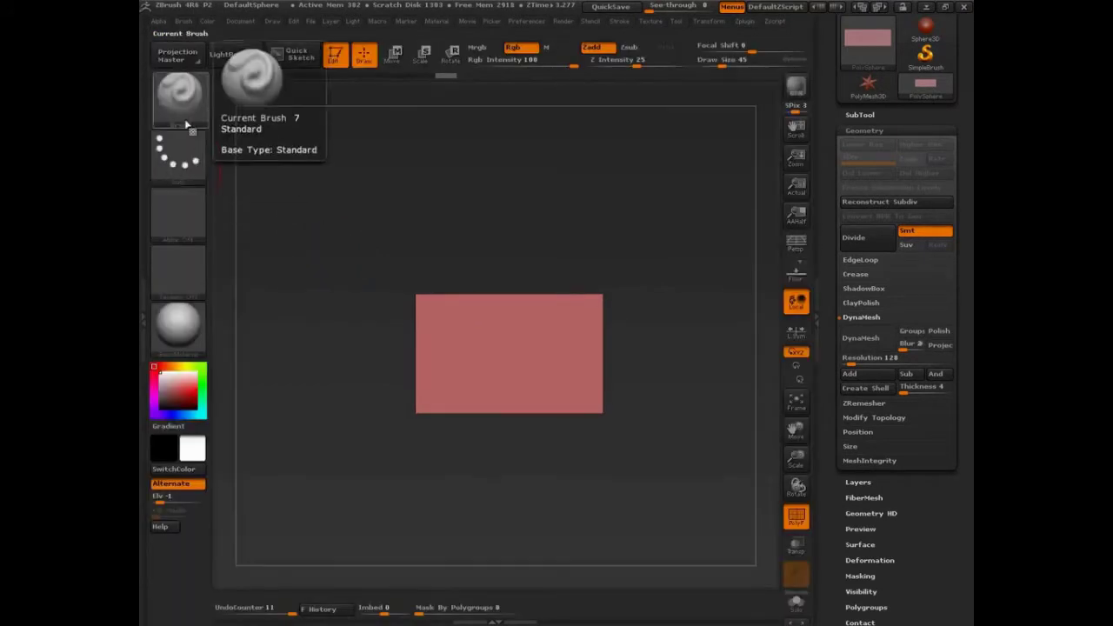
key("ctrl")
key("ctrl+shift")
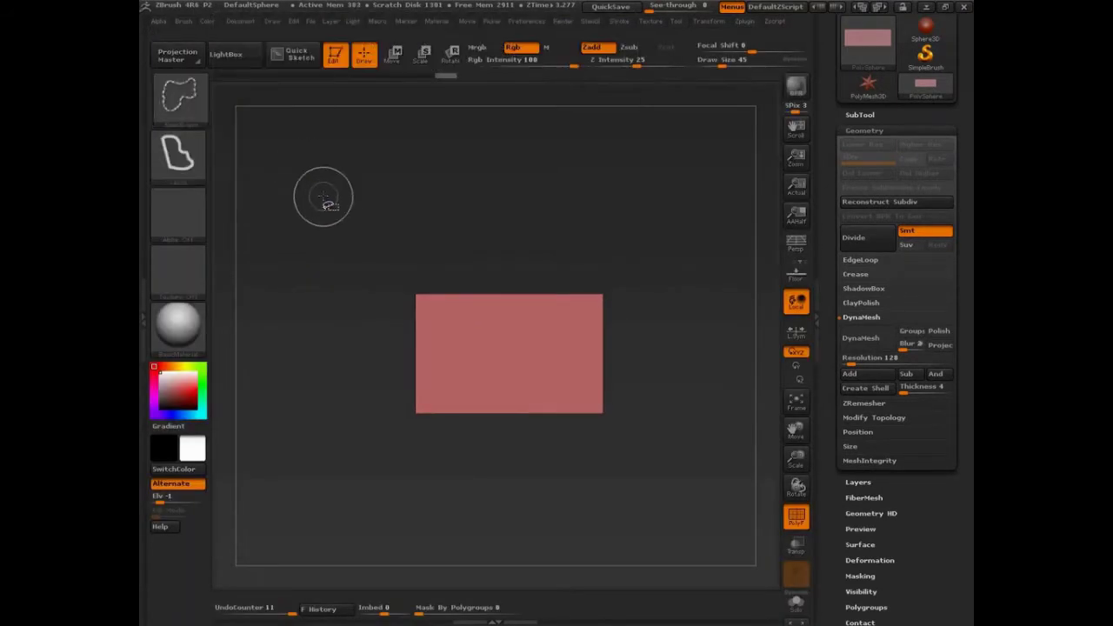
key("Tab")
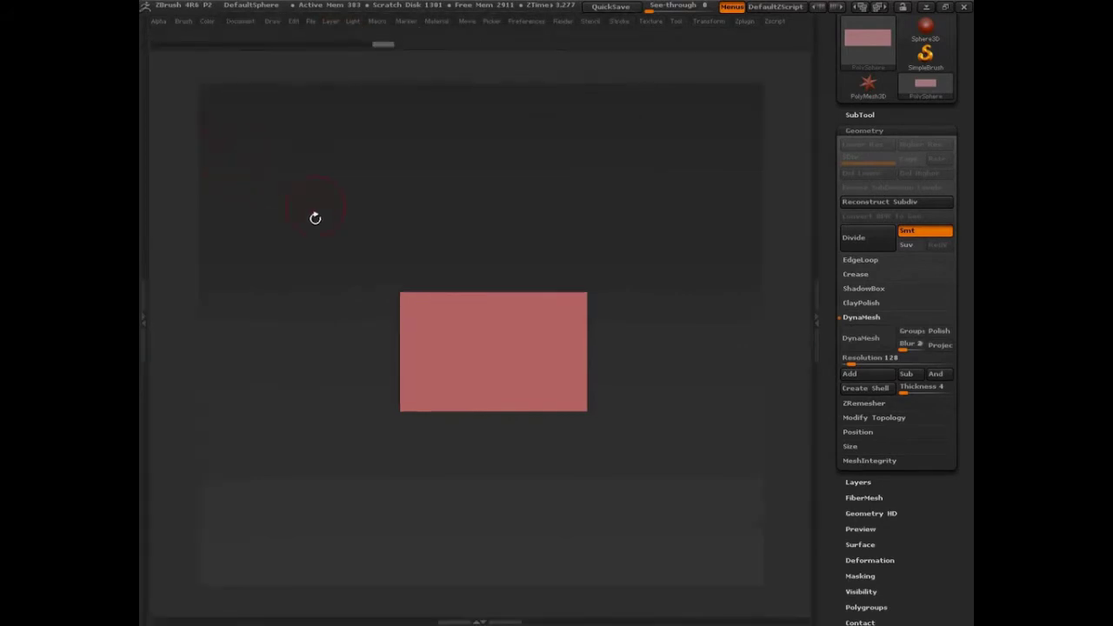
mouse_move(311, 268)
left_mouse_down("ctrl+shift")
mouse_move(591, 255)
mouse_move(666, 322)
mouse_move(486, 356)
mouse_move(324, 348)
left_mouse_up("ctrl+shift")
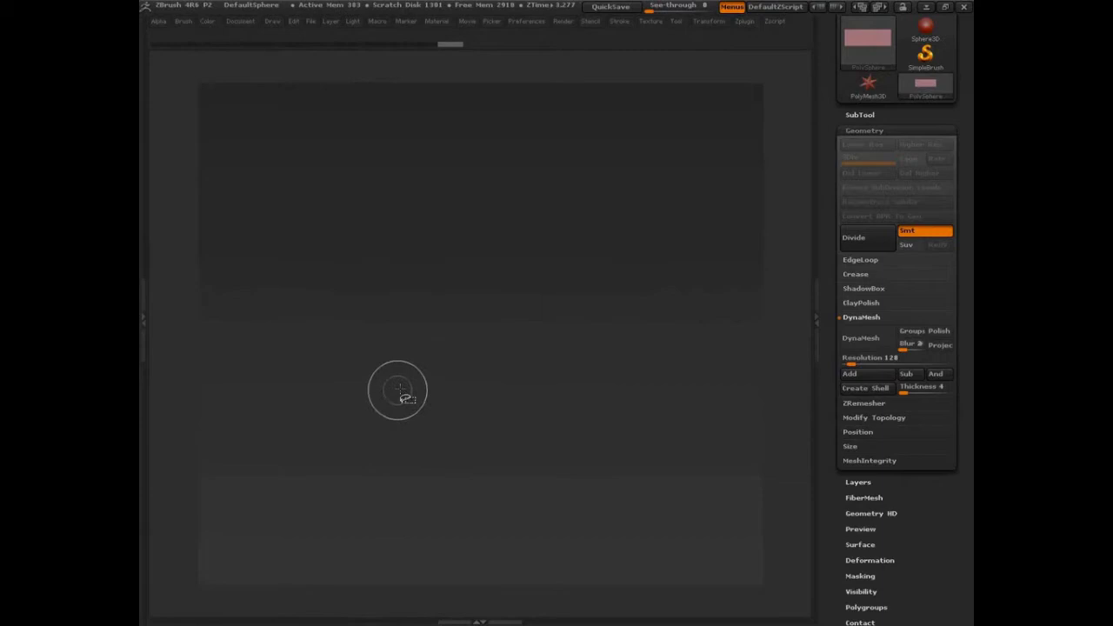
Step: Turn on double-sided display in the mesh's Display Properties
mouse_move(678, 419)
left_mouse_down()
mouse_move(688, 510)
mouse_move(607, 253)
left_mouse_up()
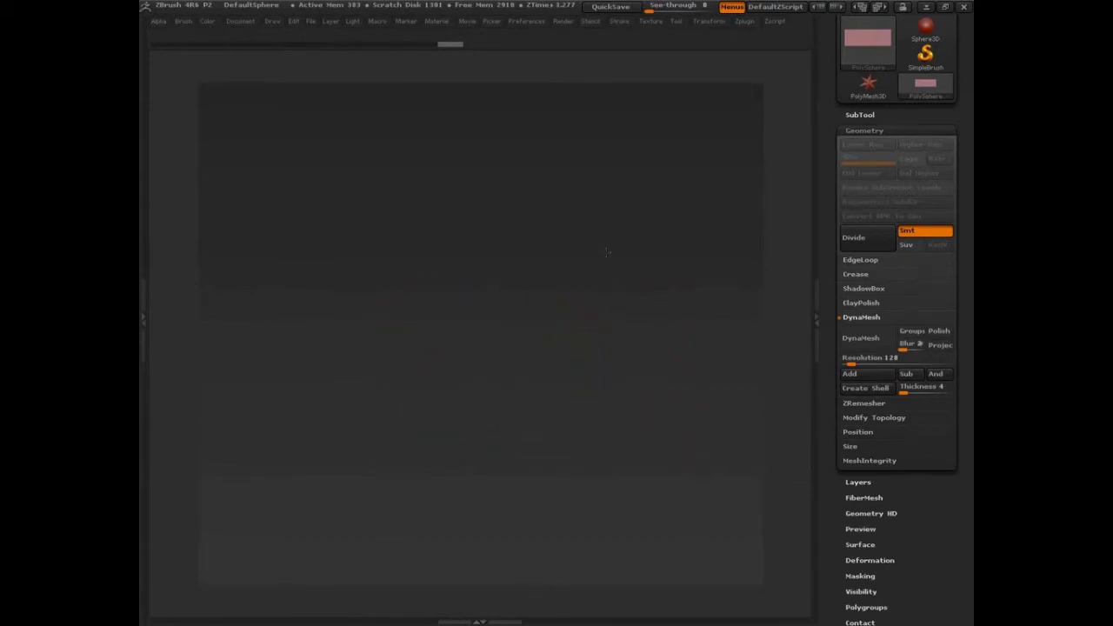
mouse_move(672, 282)
left_mouse_down()
mouse_move(659, 302)
mouse_move(671, 363)
left_mouse_up()
scroll(965, 496, "down", 5)
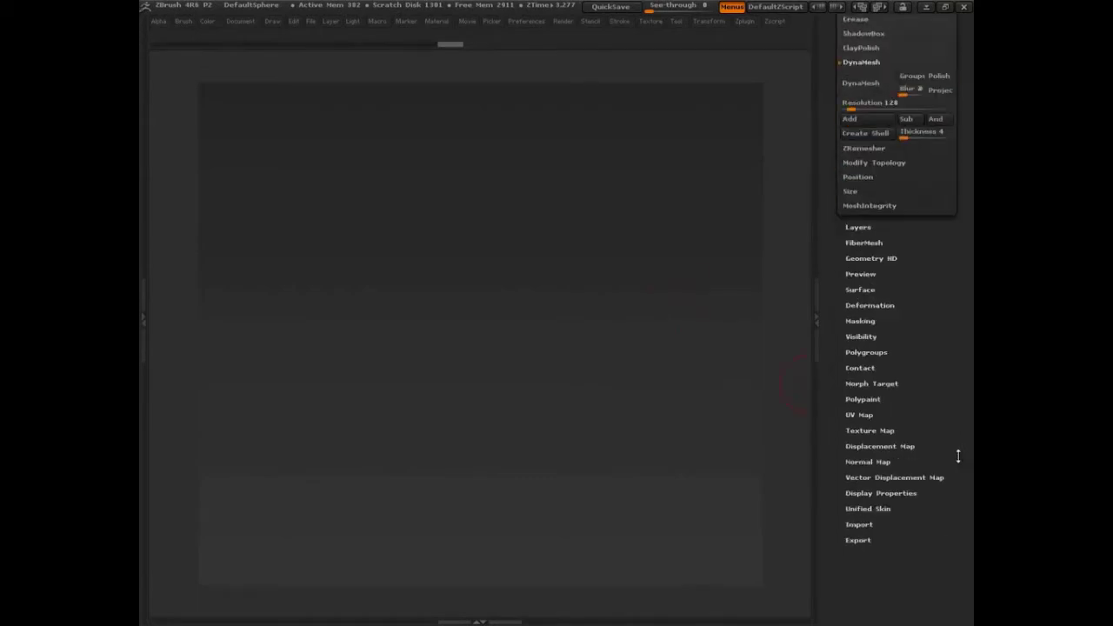
left_click(864, 494)
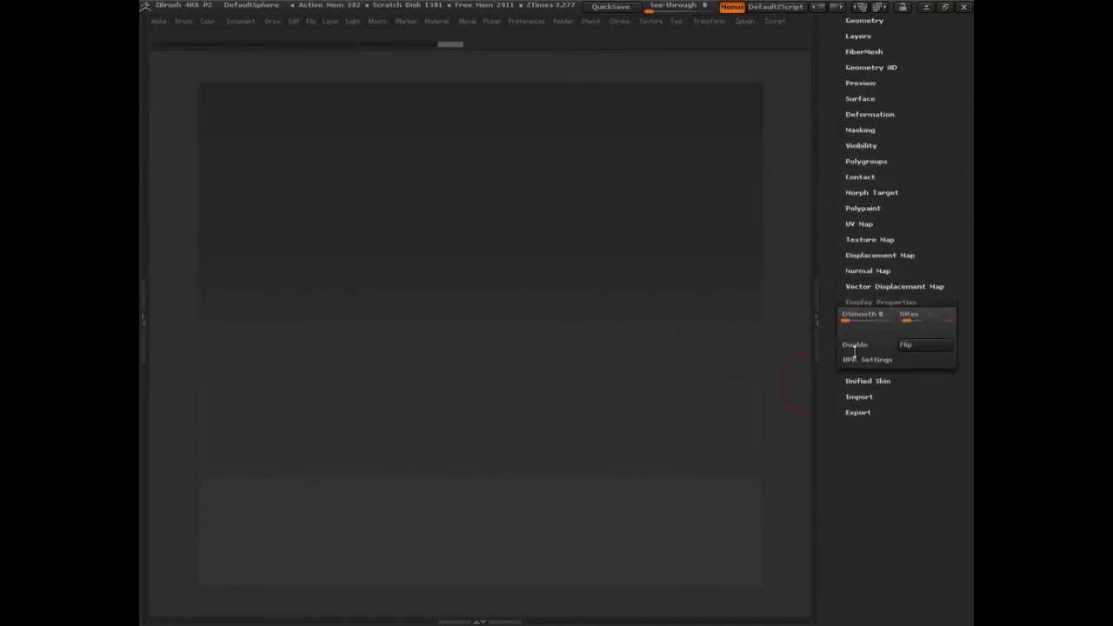
left_click(848, 346)
left_click_drag(683, 267, 676, 348)
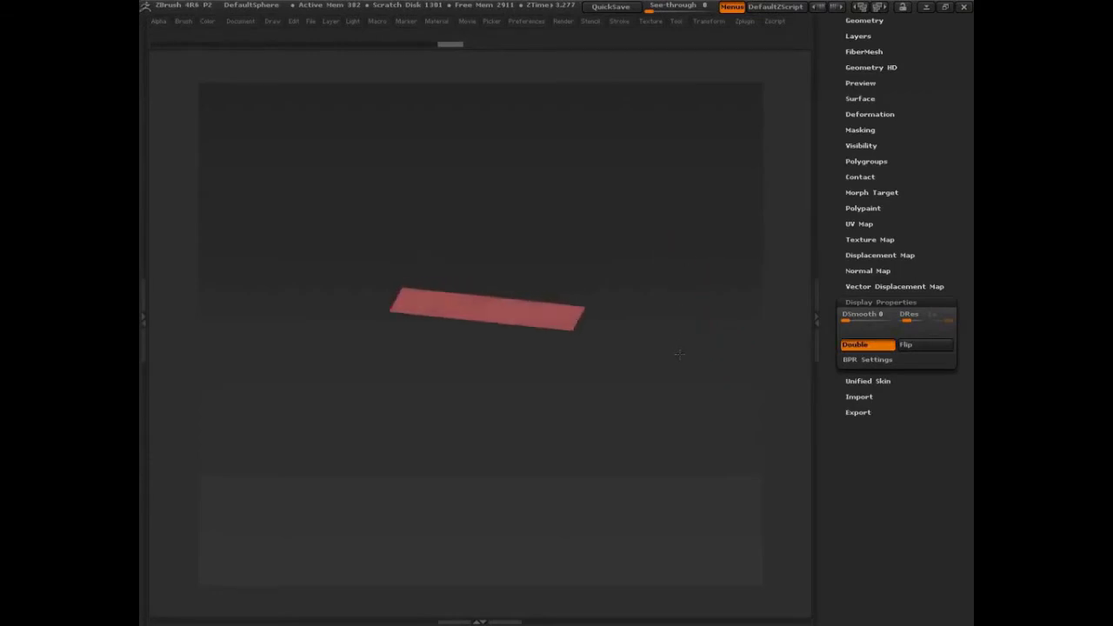
Step: Invert the visibility of the block to hide the isolated horizontal face and show the remaining faces
left_click(624, 236, "ctrl+shift")
key("ctrl+z")
left_click_drag(634, 239, 726, 382, "ctrl+shift")
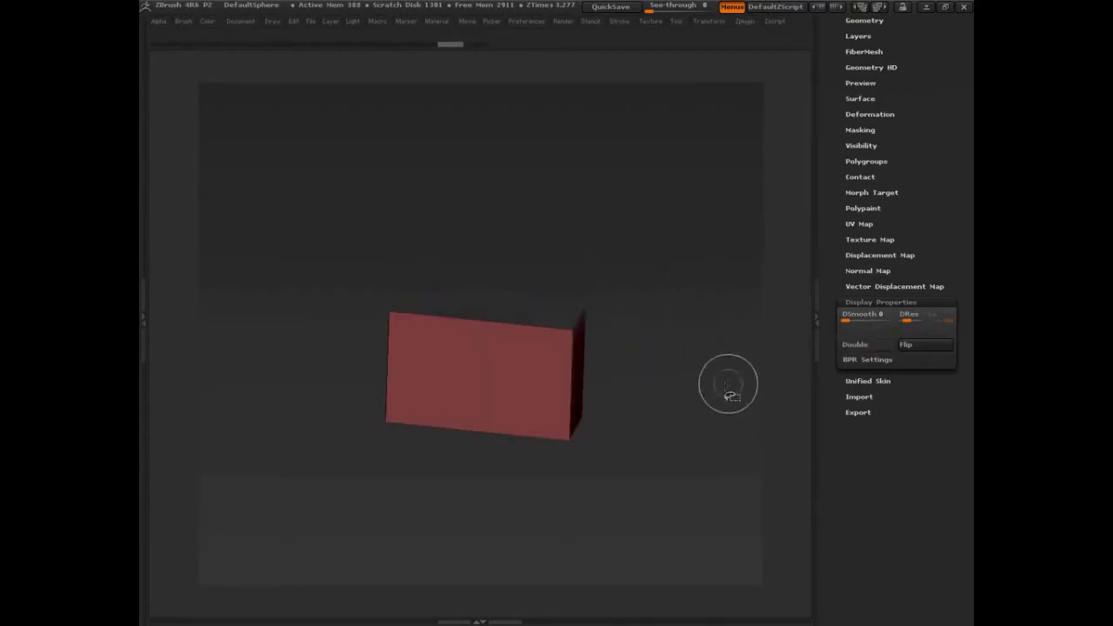
Step: Isolate one face of the block with a lasso selection from a straight-on view and check it from several angles
left_click_drag(642, 386, 624, 388, "shift")
mouse_move(330, 449)
left_mouse_down("ctrl+shift")
mouse_move(694, 426)
mouse_move(450, 360)
mouse_move(340, 386)
mouse_move(326, 405)
left_mouse_up("ctrl+shift")
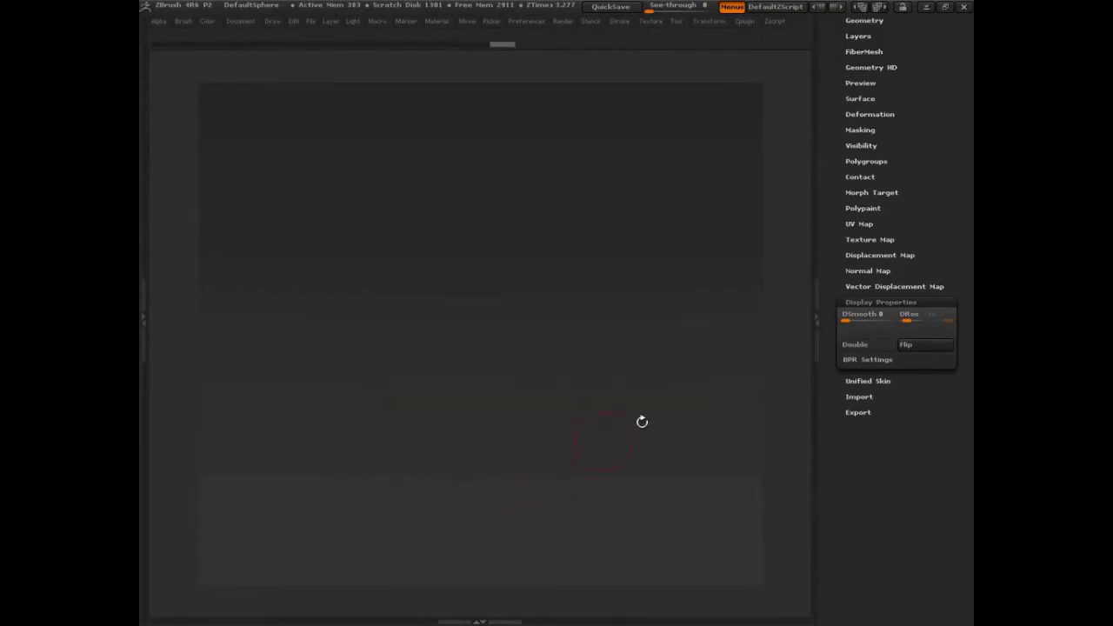
mouse_move(642, 421)
left_mouse_down()
mouse_move(611, 486)
mouse_move(553, 425)
mouse_move(676, 406)
left_mouse_up()
mouse_move(648, 309)
left_mouse_down()
mouse_move(643, 379)
mouse_move(652, 277)
mouse_move(721, 248)
mouse_move(668, 254)
left_mouse_up()
mouse_move(720, 365)
left_mouse_down()
mouse_move(712, 398)
mouse_move(652, 291)
mouse_move(672, 264)
mouse_move(678, 326)
left_mouse_up()
Step: Make another lasso selection on the block from a straight-on view and turn on double-sided display
left_click_drag(678, 326, 665, 339, "shift")
mouse_move(409, 480)
left_mouse_down("ctrl+shift")
mouse_move(390, 465)
mouse_move(390, 356)
mouse_move(330, 358)
left_mouse_up("ctrl+shift")
left_click_drag(603, 571, 631, 408)
left_click_drag(631, 322, 718, 293)
left_click(855, 344)
left_click_drag(610, 310, 650, 302)
left_click_drag(650, 459, 792, 303)
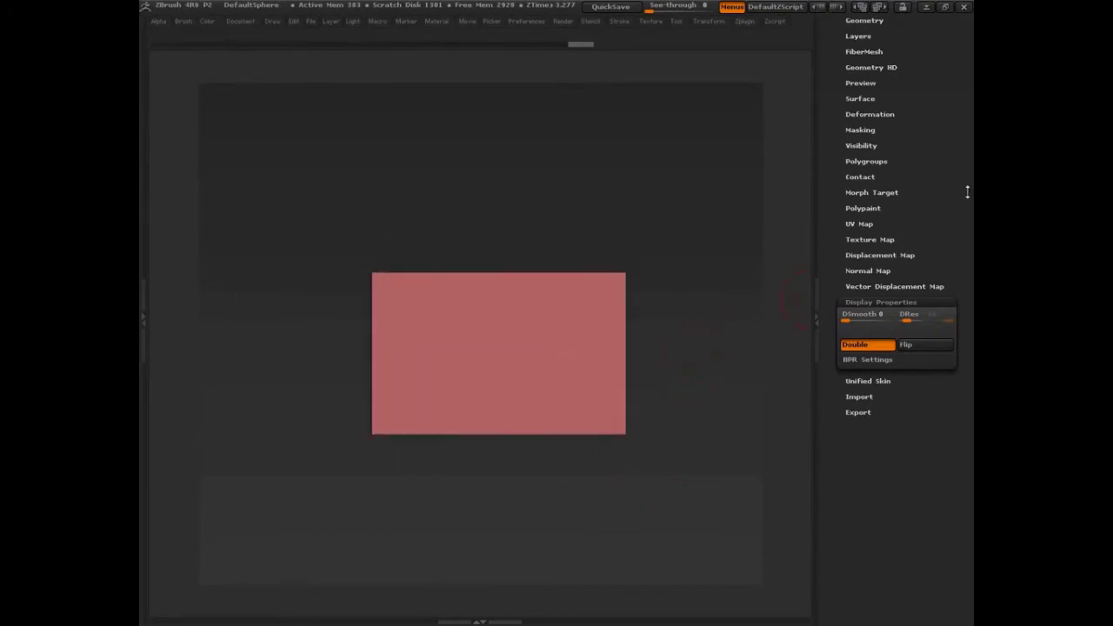
Step: Close the SubTool settings and open the mesh's Geometry settings
left_click_drag(967, 192, 971, 263)
left_click(845, 240)
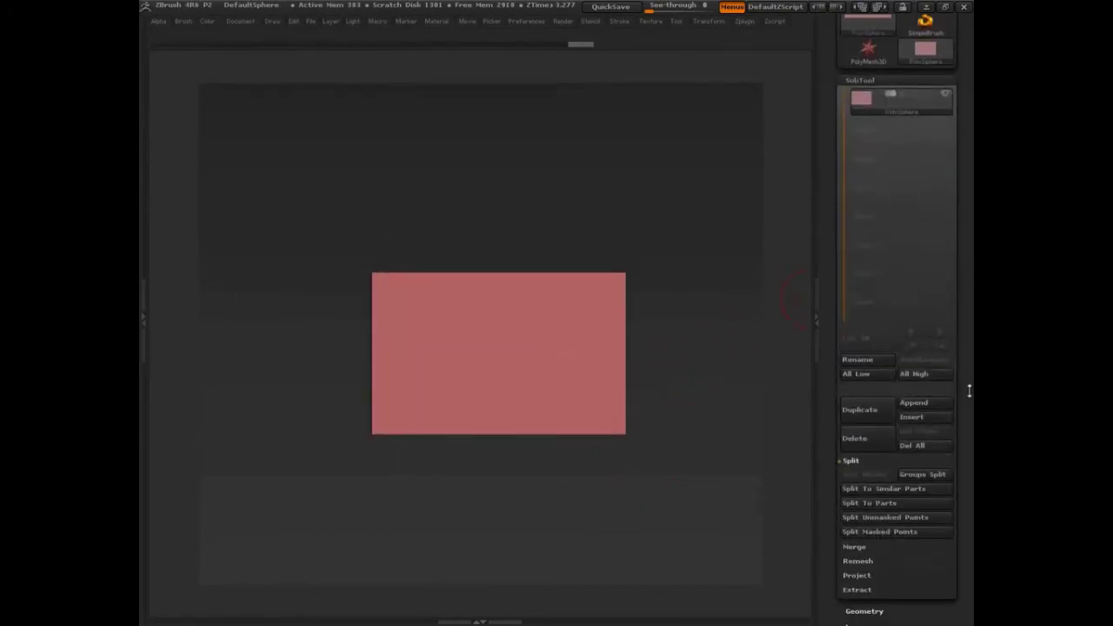
mouse_move(970, 405)
left_mouse_down()
mouse_move(971, 348)
mouse_move(970, 412)
left_mouse_up()
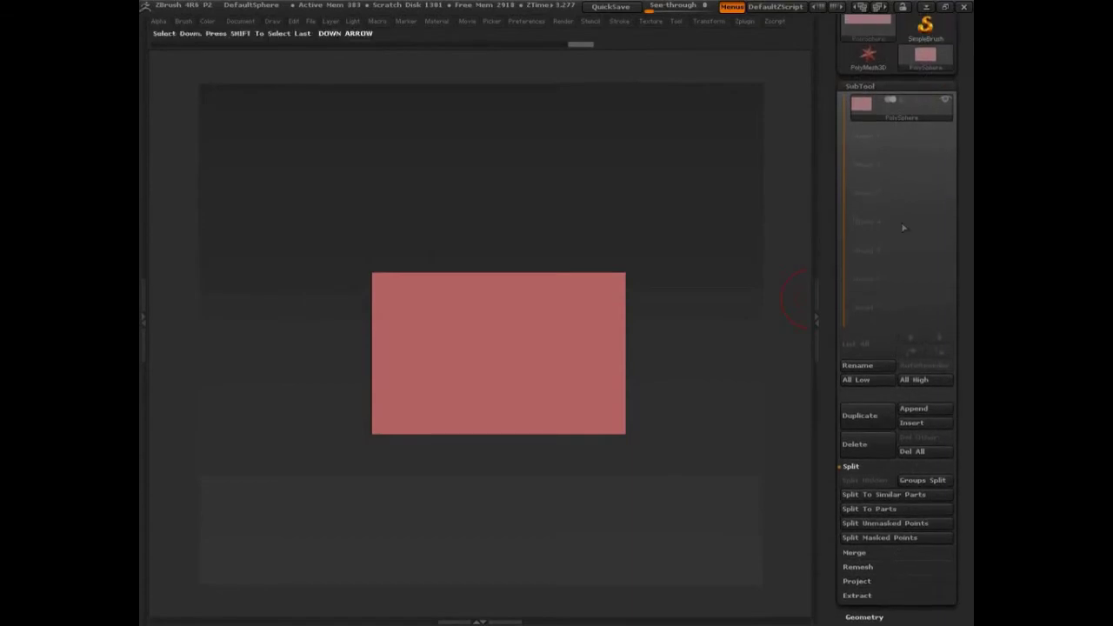
left_click(858, 85)
left_click(860, 102)
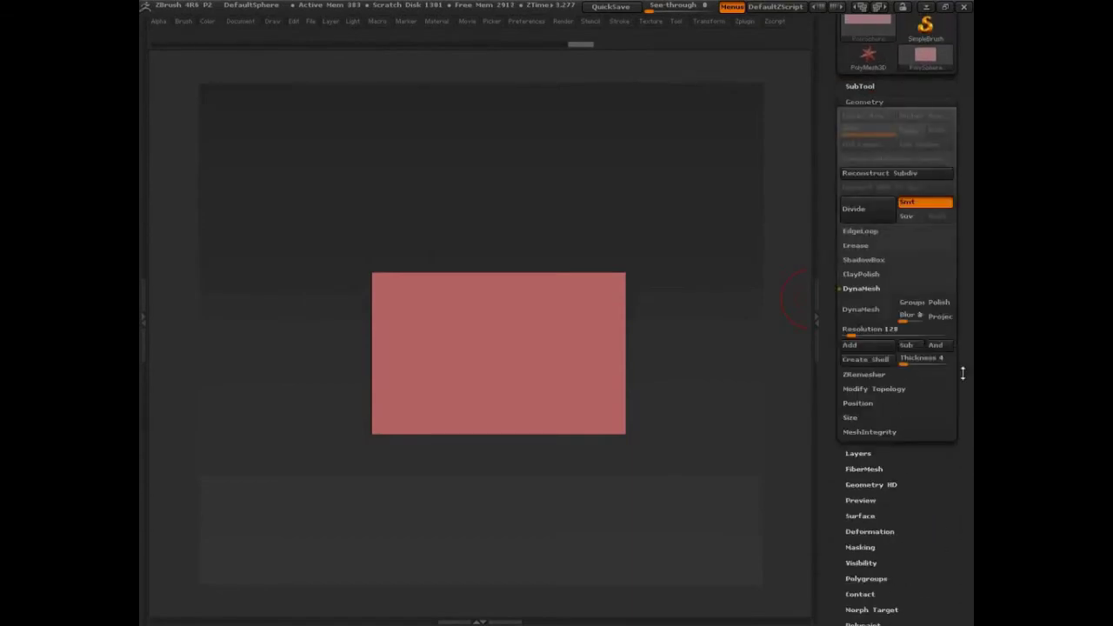
left_click_drag(963, 470, 965, 416)
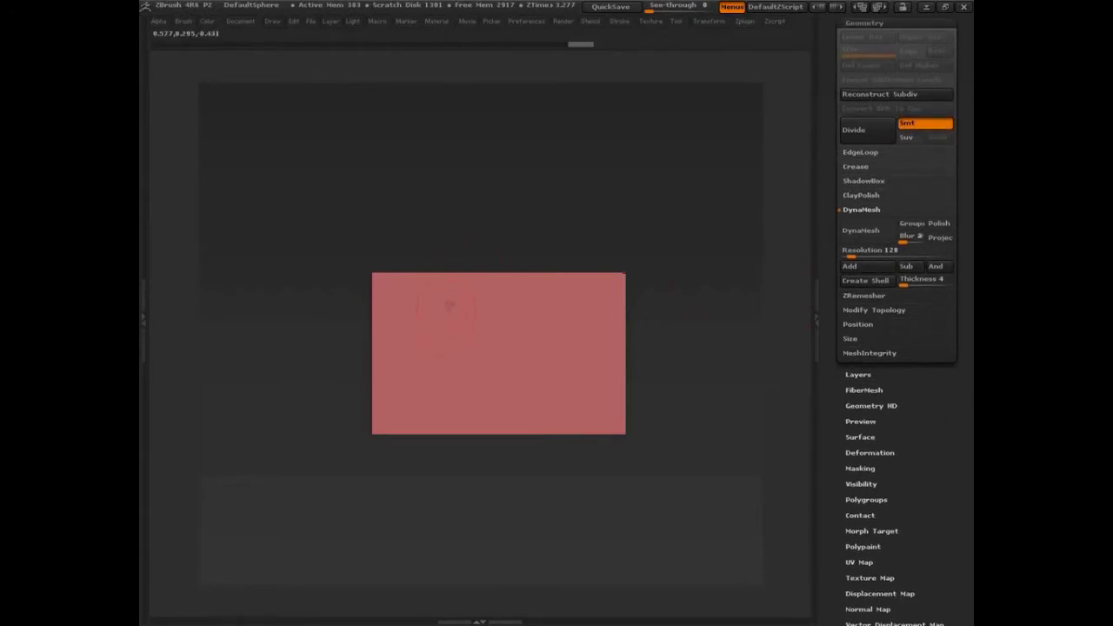
Step: Turn off Smt smoothing and divide the block once so its corners stay sharp
left_click_drag(436, 202, 453, 346)
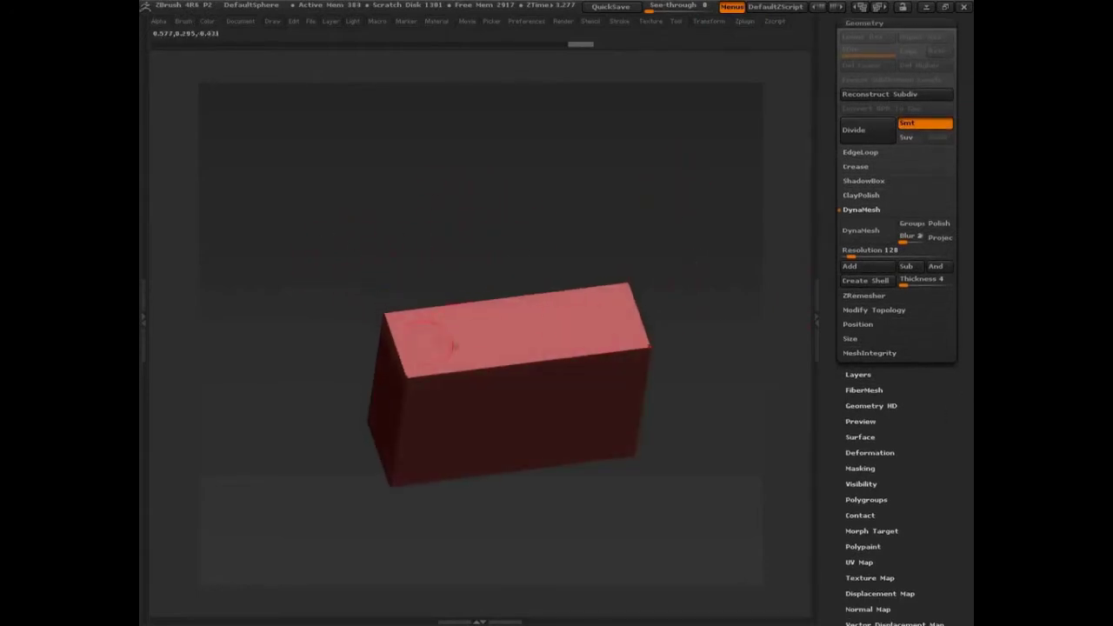
left_click_drag(699, 477, 669, 435)
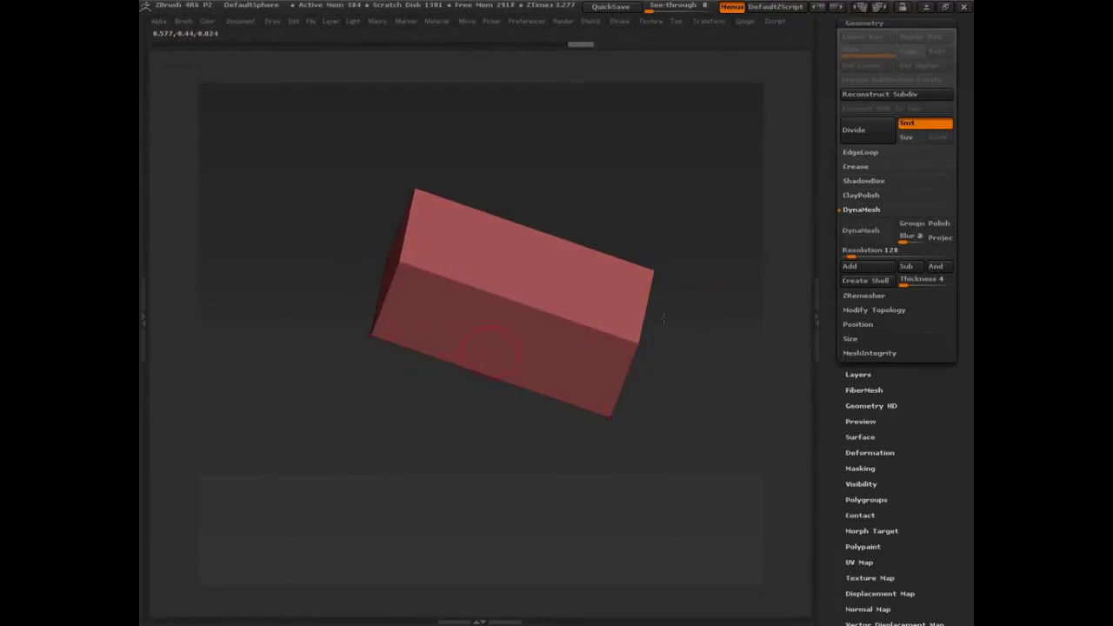
left_click_drag(697, 209, 702, 283, "shift")
left_click_drag(678, 230, 653, 199, "alt")
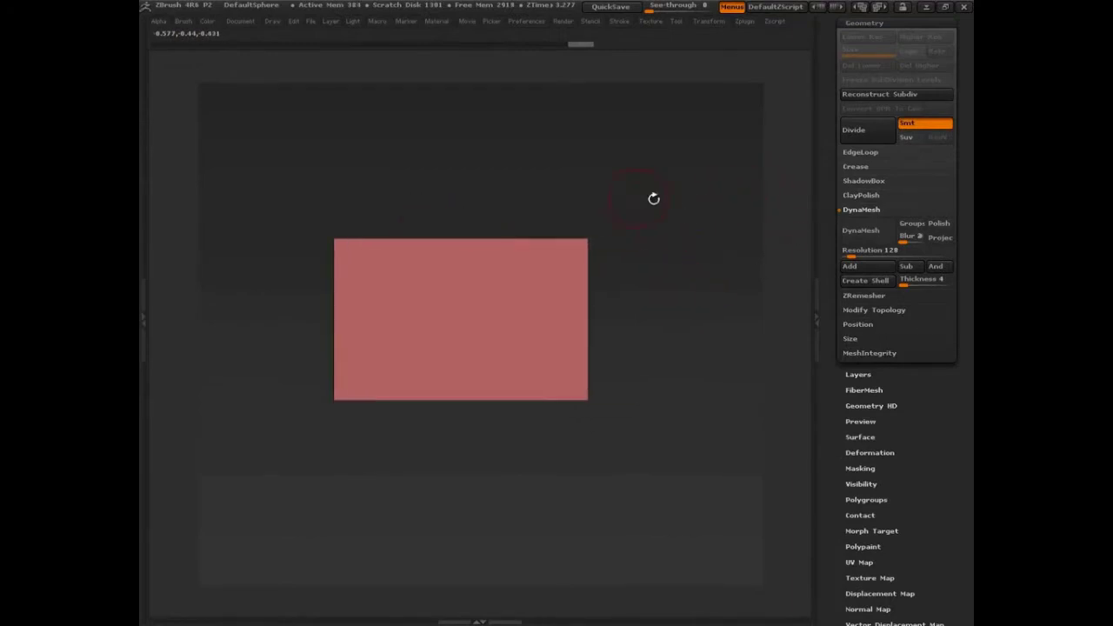
mouse_move(969, 193)
left_mouse_down()
mouse_move(970, 167)
mouse_move(972, 203)
left_mouse_up()
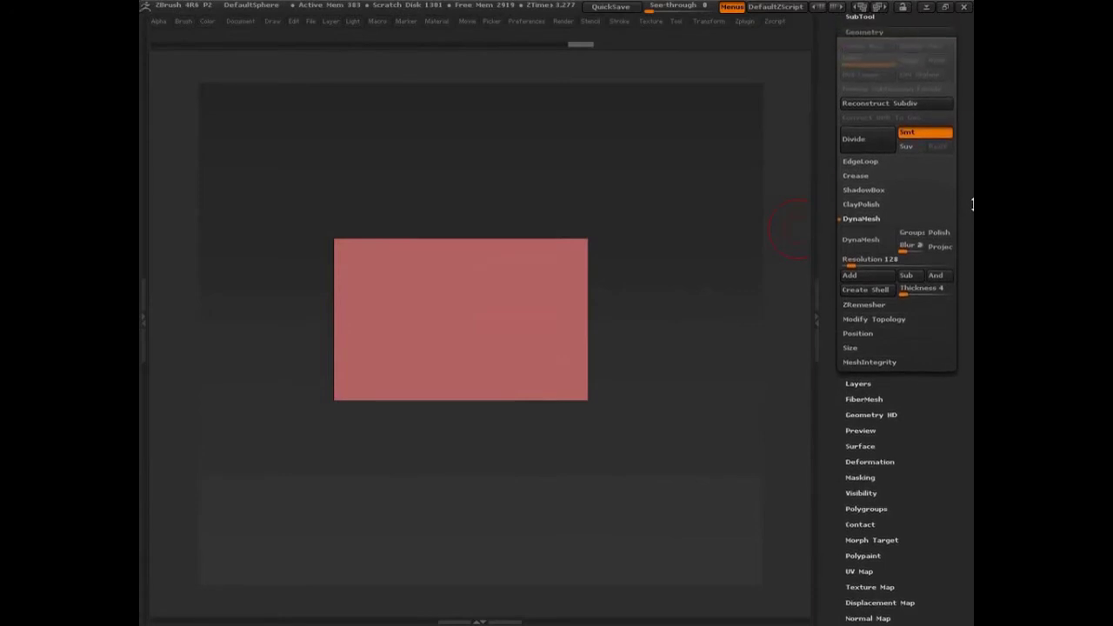
left_click(925, 136)
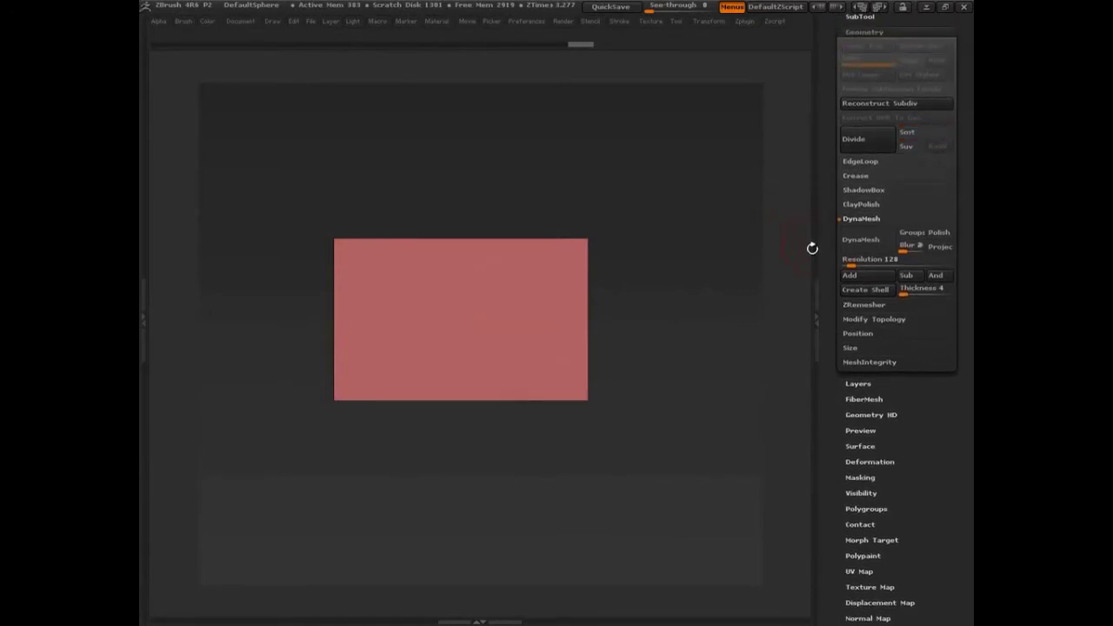
left_click(863, 147)
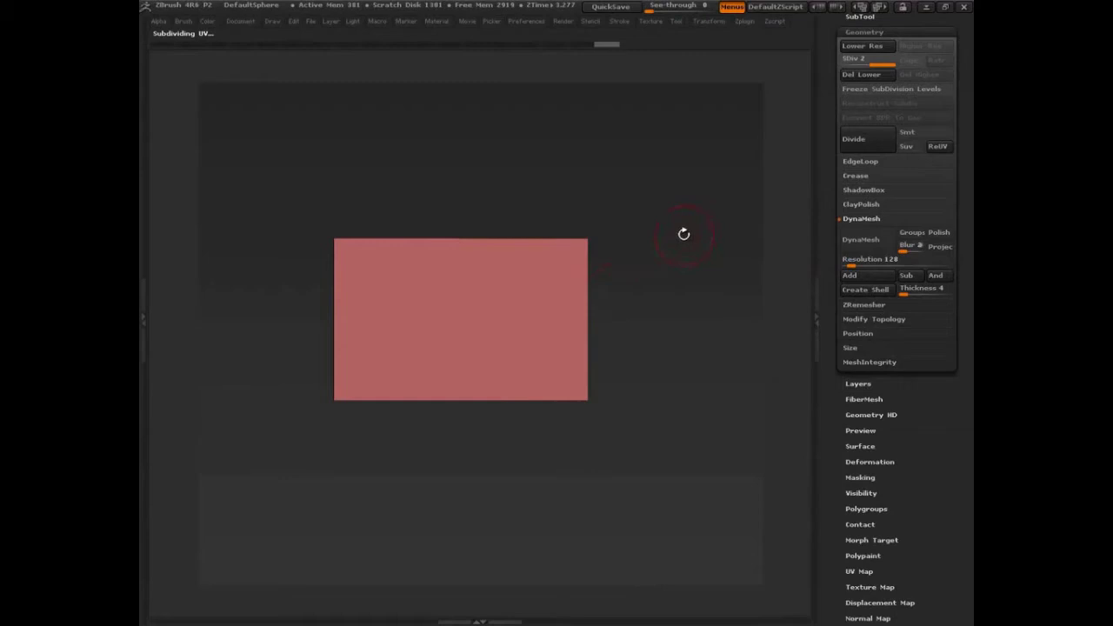
left_click_drag(679, 238, 645, 264)
left_click_drag(686, 220, 684, 275)
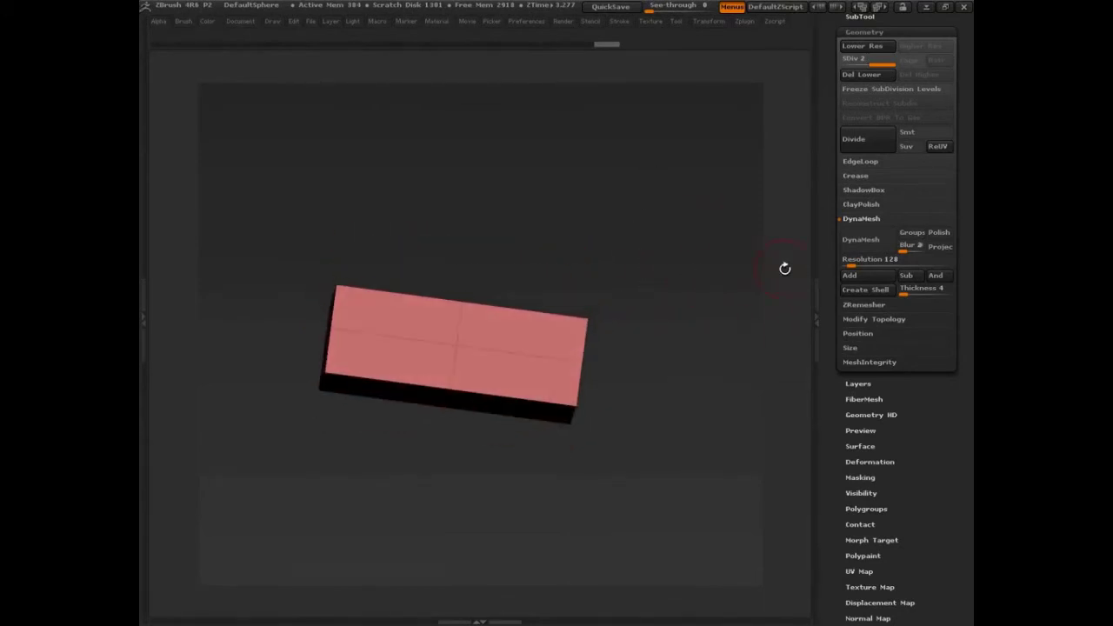
mouse_move(745, 330)
left_mouse_down()
mouse_move(745, 296)
mouse_move(758, 335)
mouse_move(623, 256)
mouse_move(621, 307)
mouse_move(624, 236)
left_mouse_up()
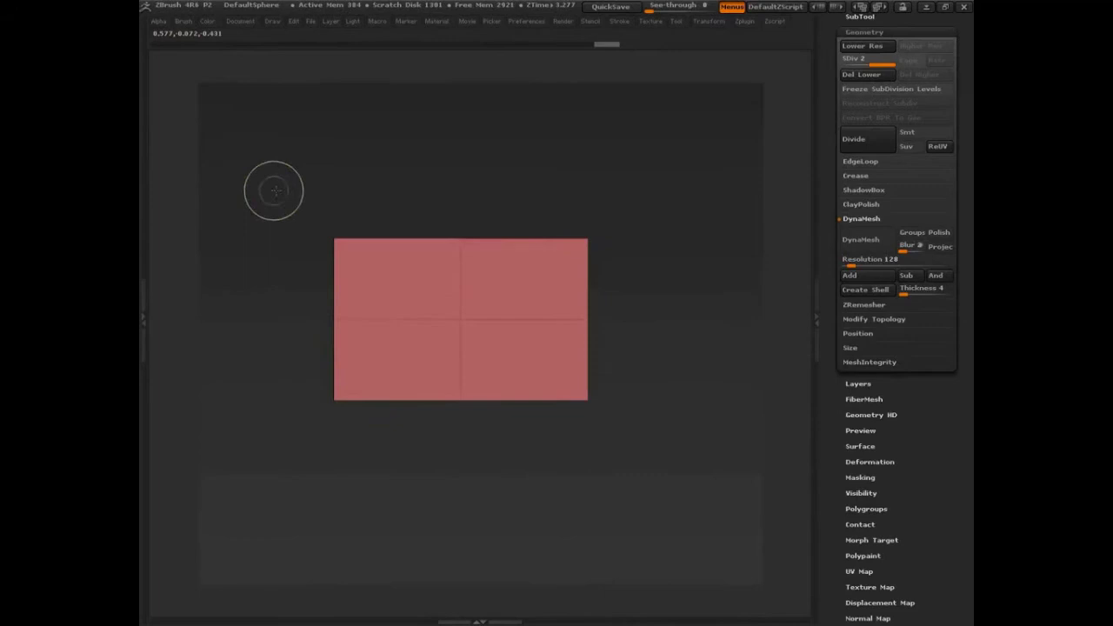
Step: Test isolating the upper and lower halves of the subdivided block with selections from a straight-on view, and restore the full mesh
mouse_move(276, 190)
left_mouse_down("ctrl+shift")
mouse_move(602, 321)
mouse_move(287, 304)
left_mouse_up("ctrl+shift")
left_click_drag(622, 282, 619, 219)
left_click_drag(658, 265, 674, 296)
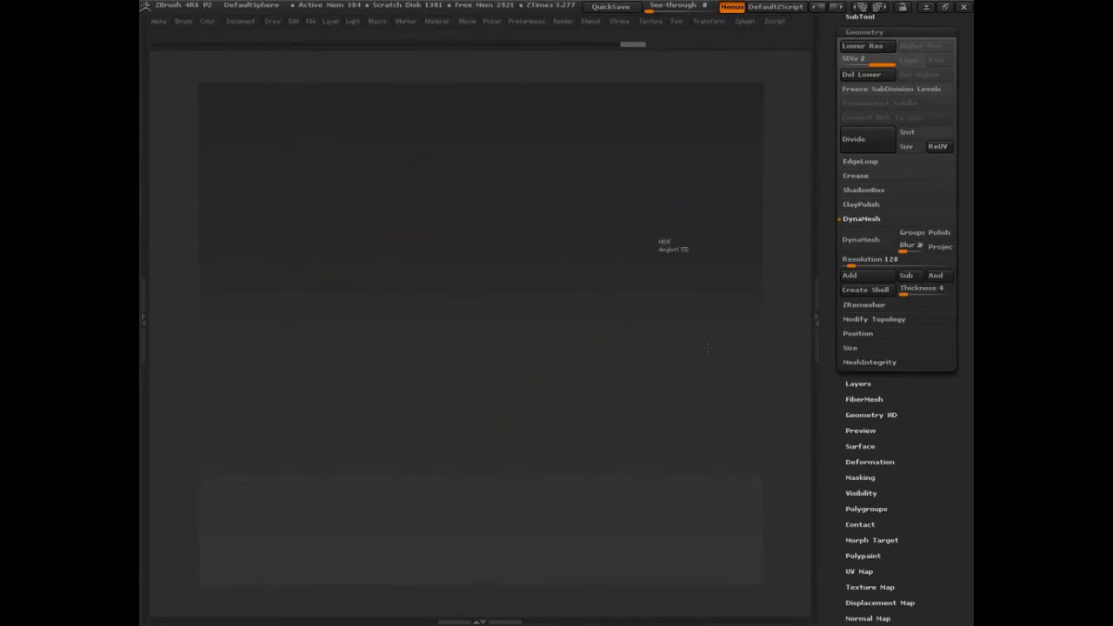
left_click_drag(707, 347, 651, 392, "shift")
mouse_move(303, 451)
left_mouse_down("ctrl+shift")
mouse_move(597, 435)
mouse_move(521, 375)
mouse_move(289, 372)
left_mouse_up("ctrl+shift")
mouse_move(699, 433)
left_mouse_down()
mouse_move(611, 388)
mouse_move(650, 352)
mouse_move(748, 469)
mouse_move(701, 440)
left_mouse_up()
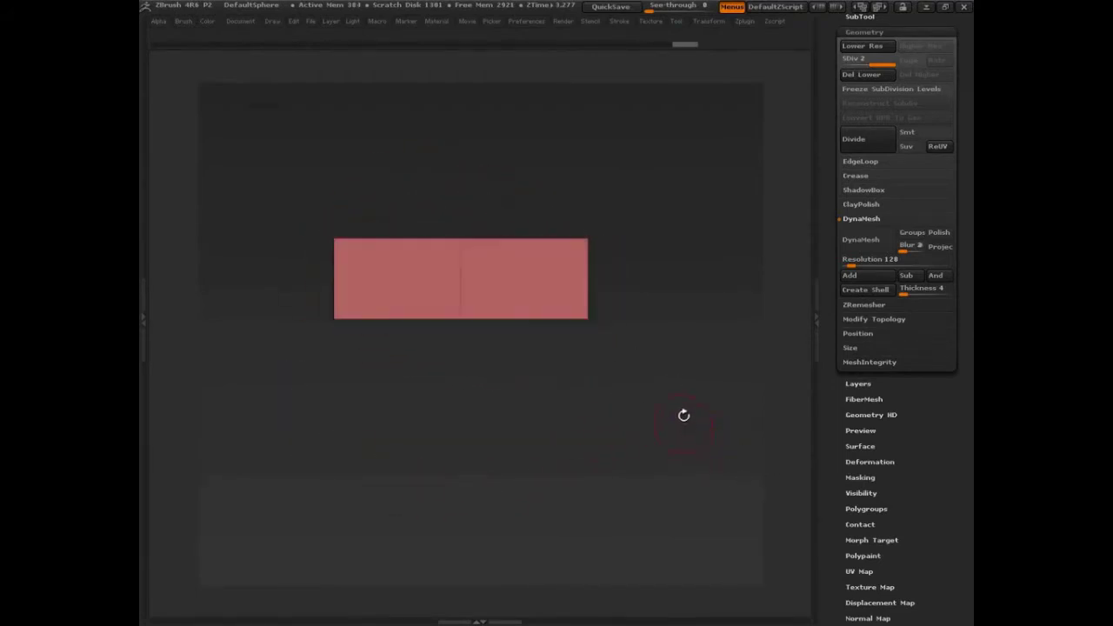
left_click_drag(670, 273, 740, 355, "alt")
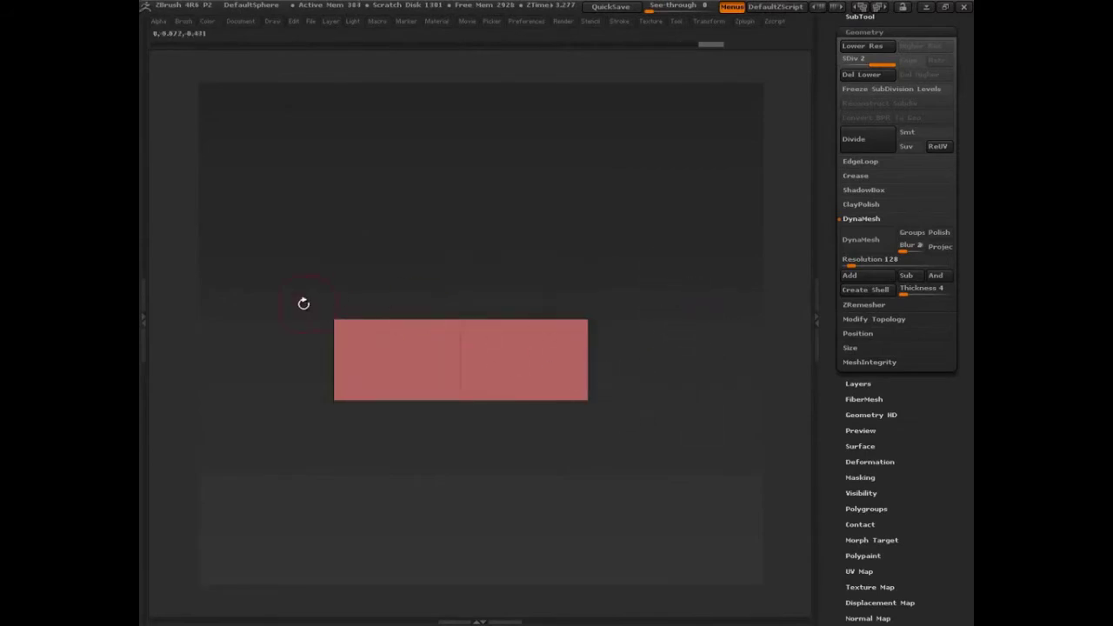
mouse_move(274, 296)
left_mouse_down("ctrl+shift")
mouse_move(658, 320)
mouse_move(472, 356)
mouse_move(324, 367)
left_mouse_up("ctrl+shift")
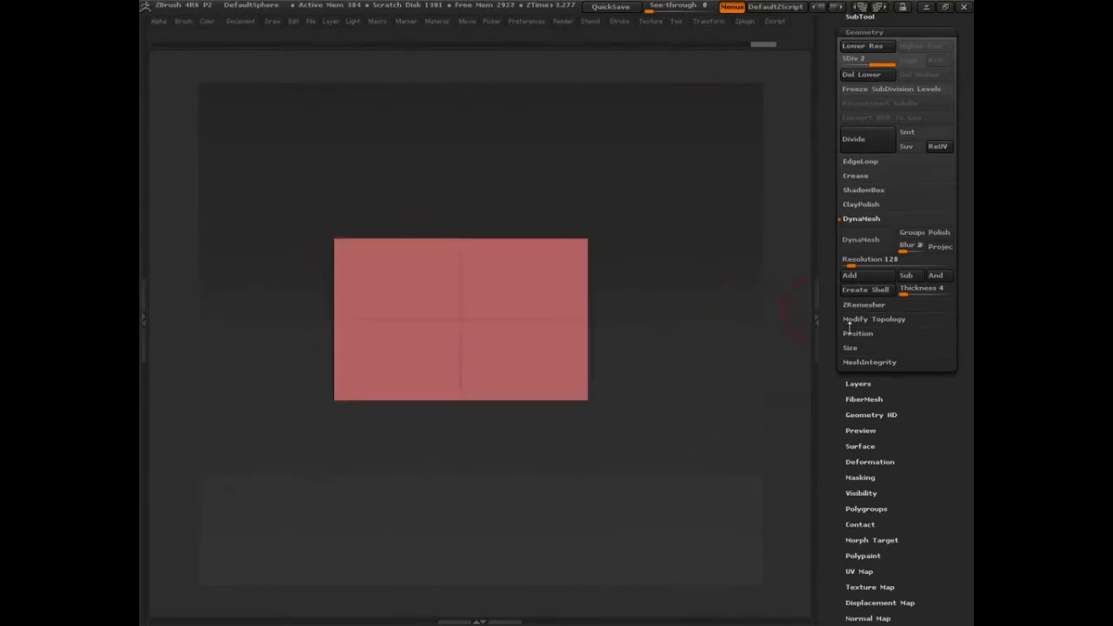
Step: Assign polygroups to the subdivided block with Groups By Normals
left_click_drag(969, 423, 951, 355)
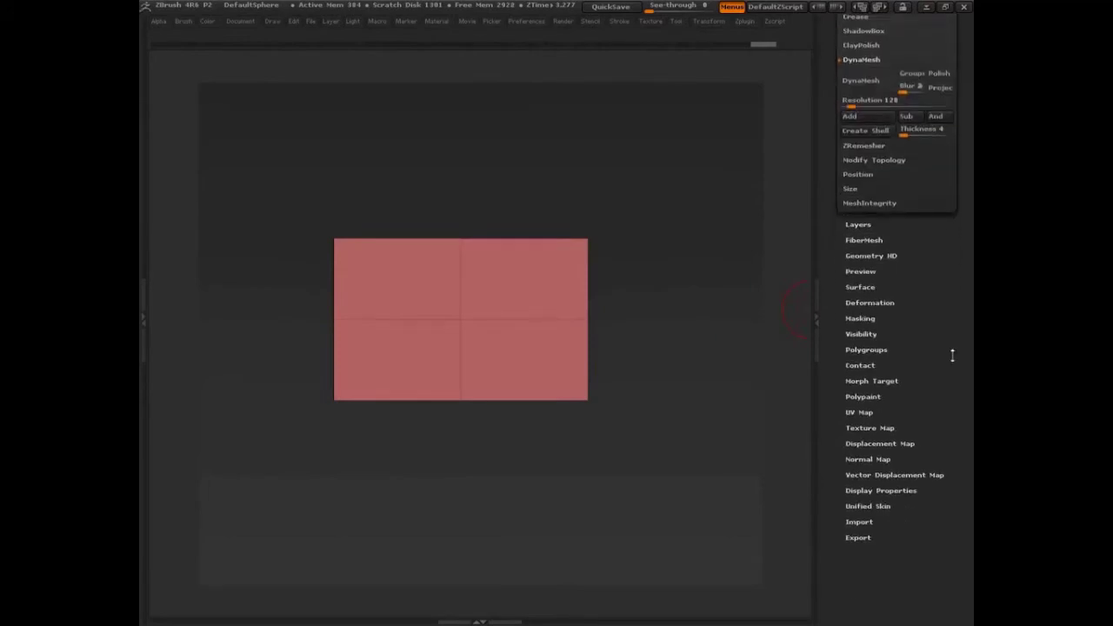
left_click_drag(674, 309, 782, 391)
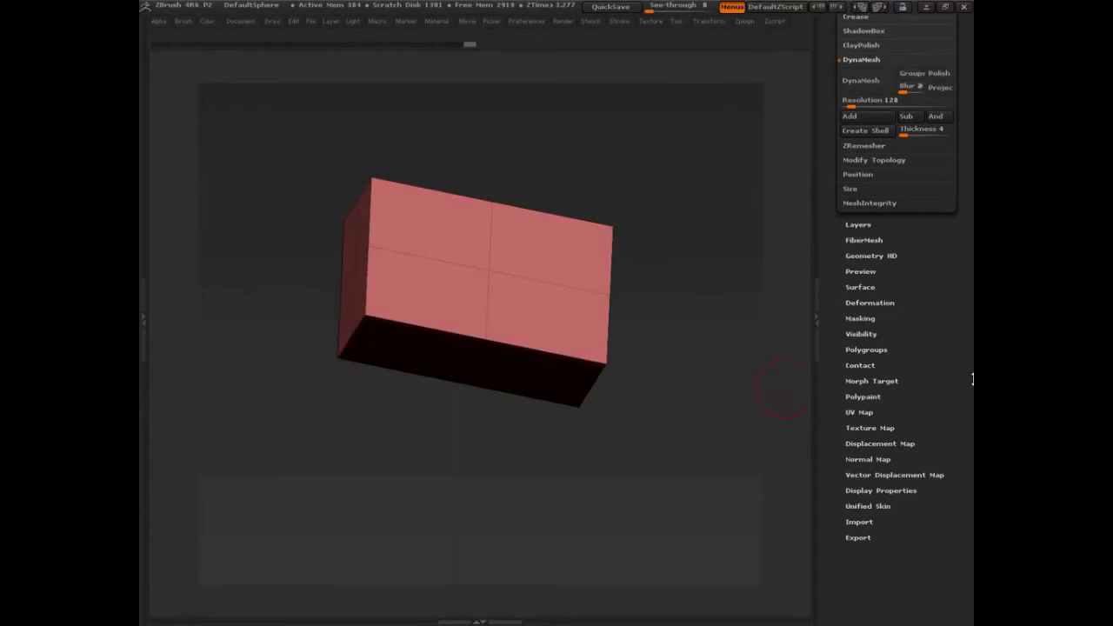
left_click_drag(972, 378, 968, 330)
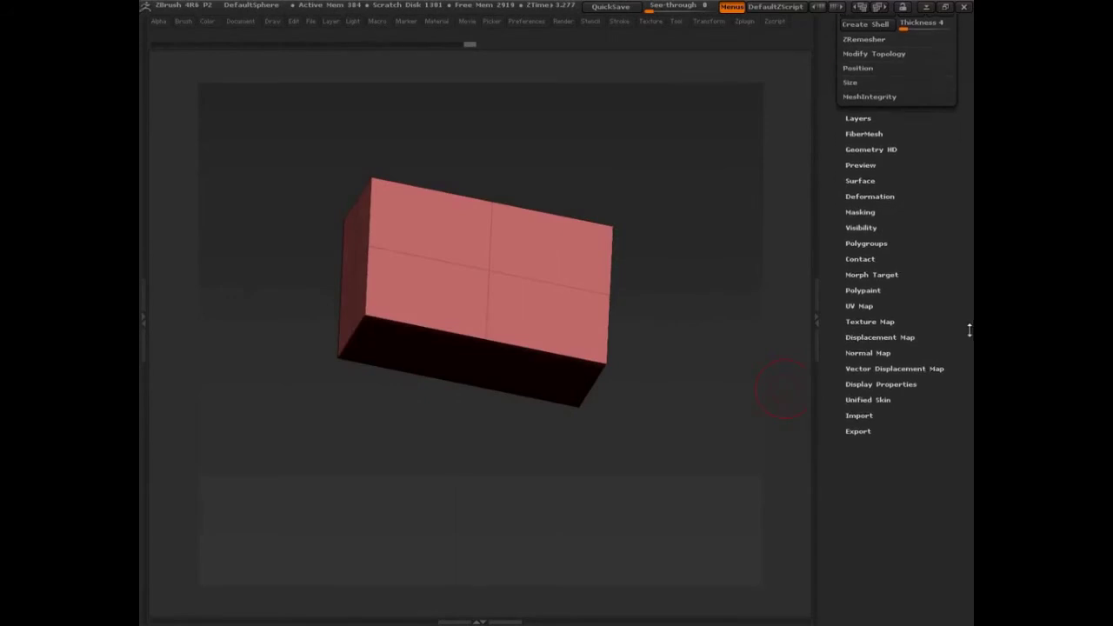
left_click(866, 245)
left_click_drag(709, 255, 704, 383)
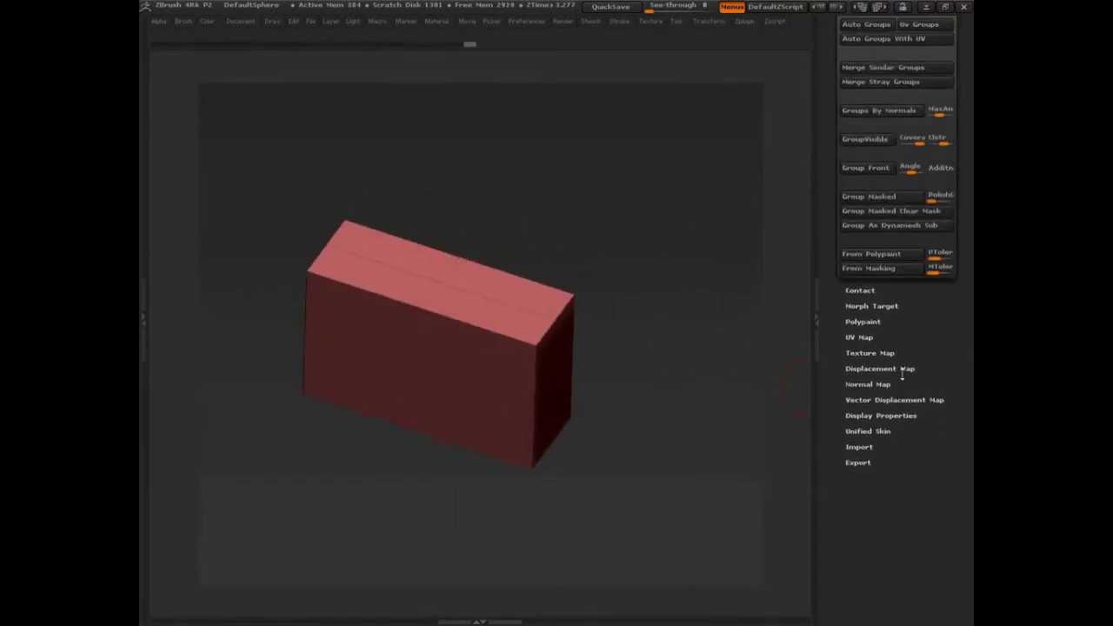
left_click_drag(962, 354, 960, 398)
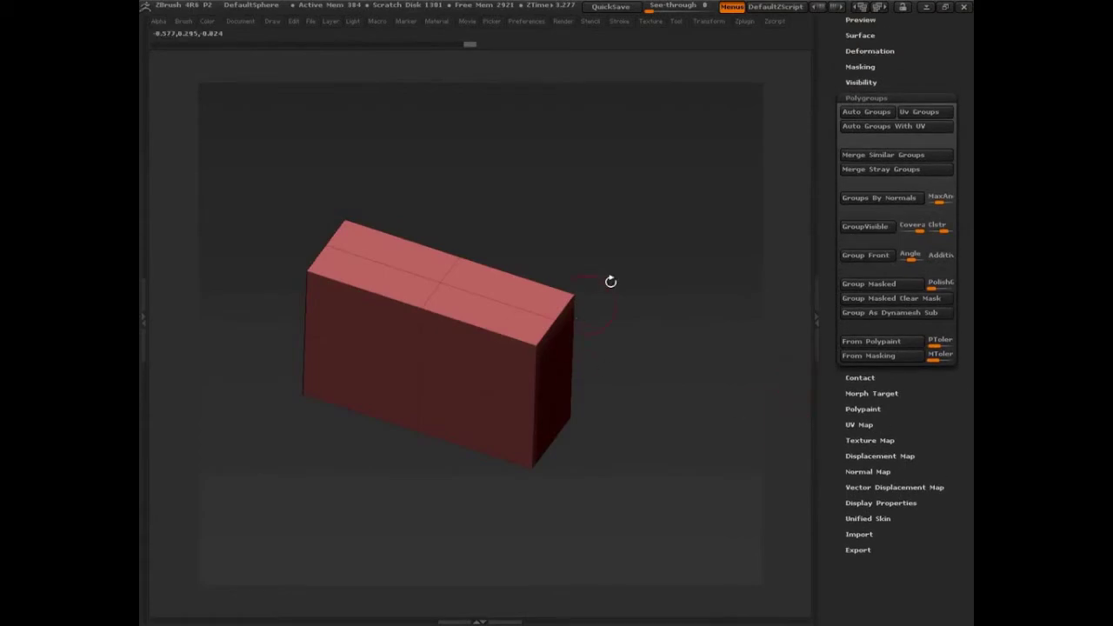
left_click_drag(611, 280, 669, 304)
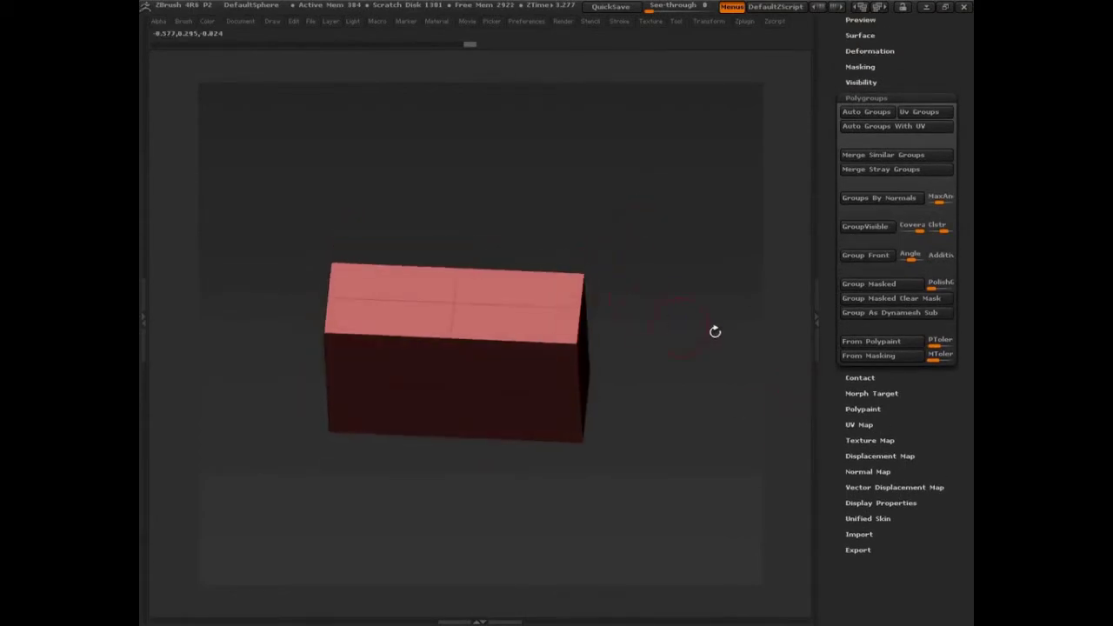
left_click(878, 198)
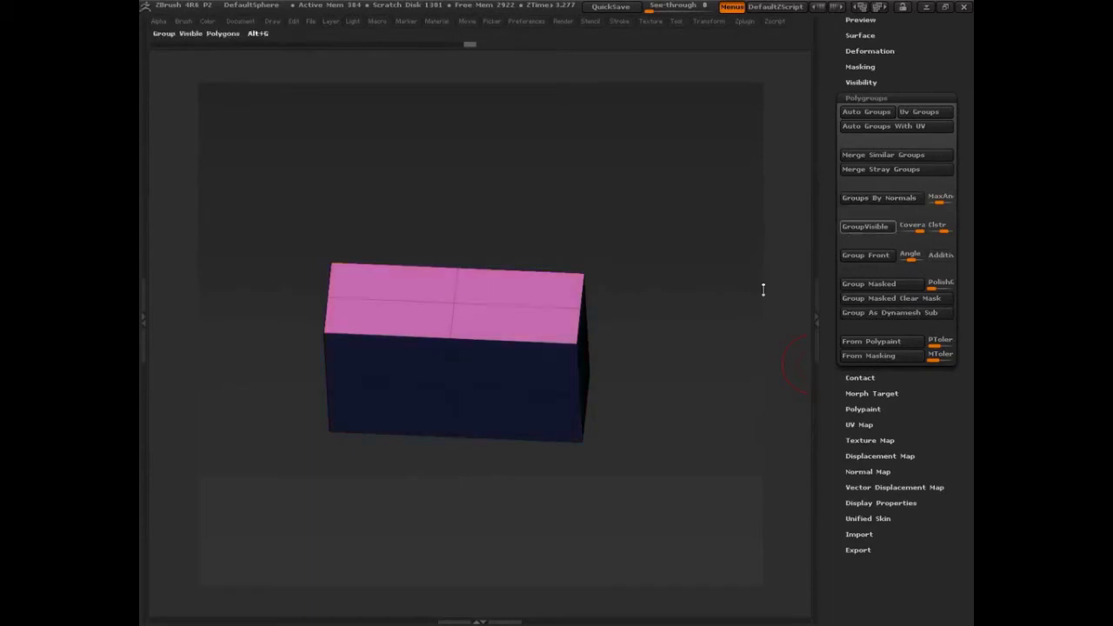
Step: Isolate the long, narrow pink polygroup of the block
left_click_drag(763, 291, 635, 284)
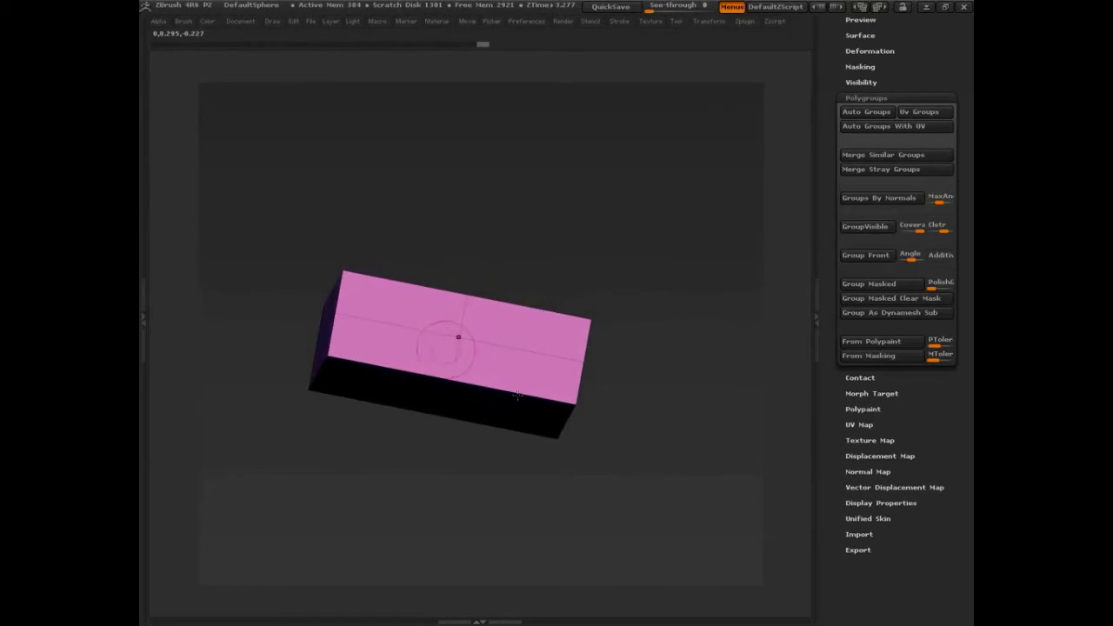
left_click_drag(517, 395, 617, 330)
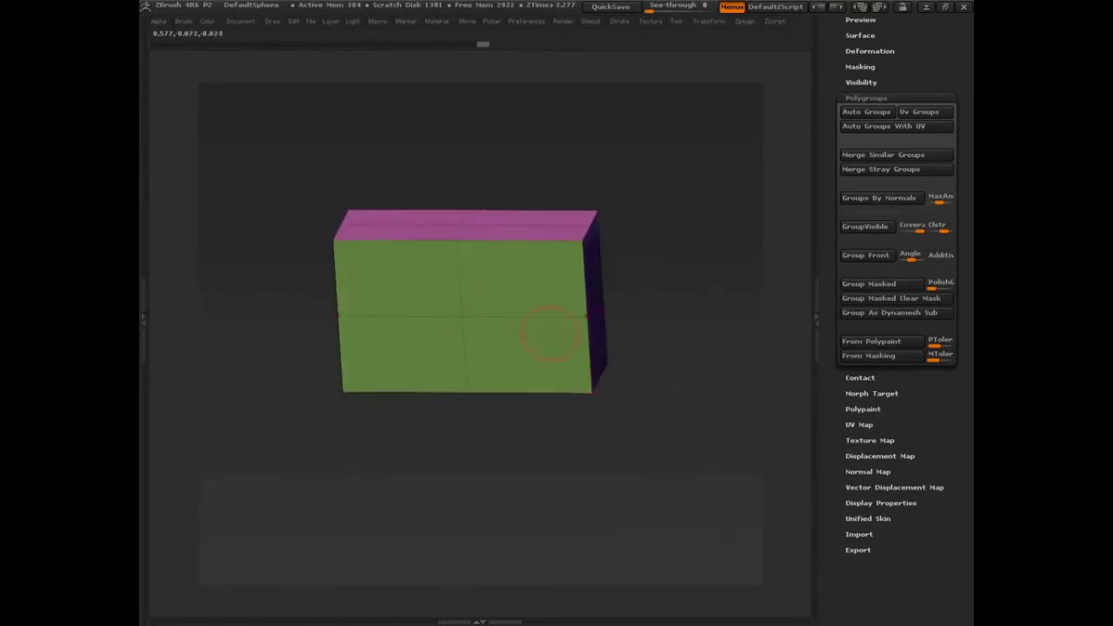
left_click_drag(550, 333, 532, 250)
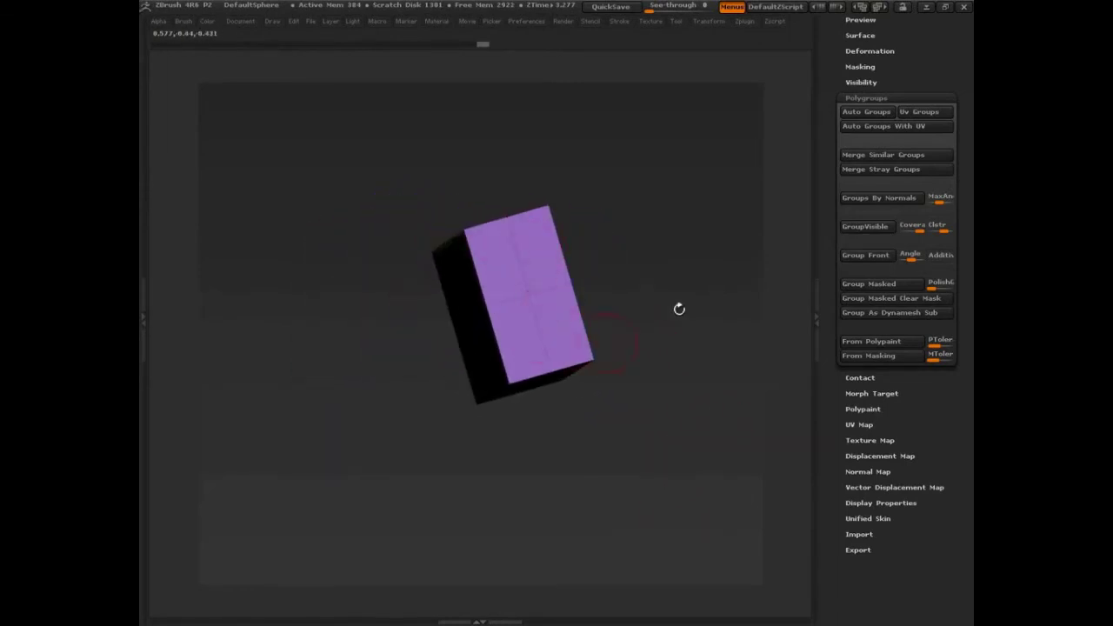
left_click_drag(679, 309, 467, 279)
left_click_drag(691, 299, 546, 222)
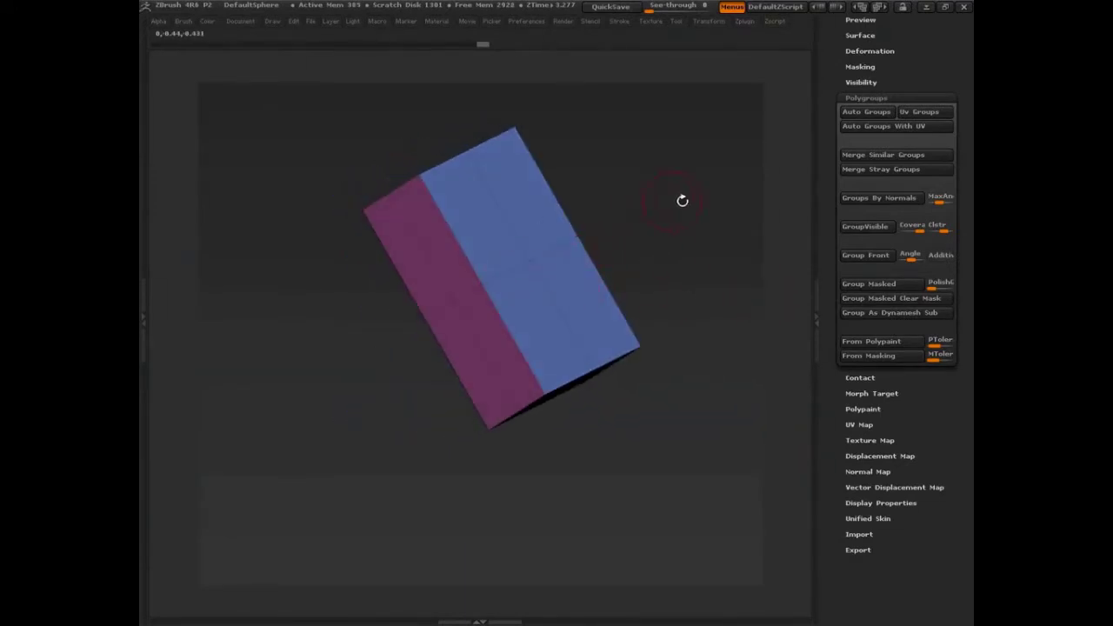
mouse_move(682, 201)
left_mouse_down()
mouse_move(673, 210)
mouse_move(644, 156)
mouse_move(654, 252)
mouse_move(591, 281)
left_mouse_up()
left_click(515, 289, "ctrl+shift")
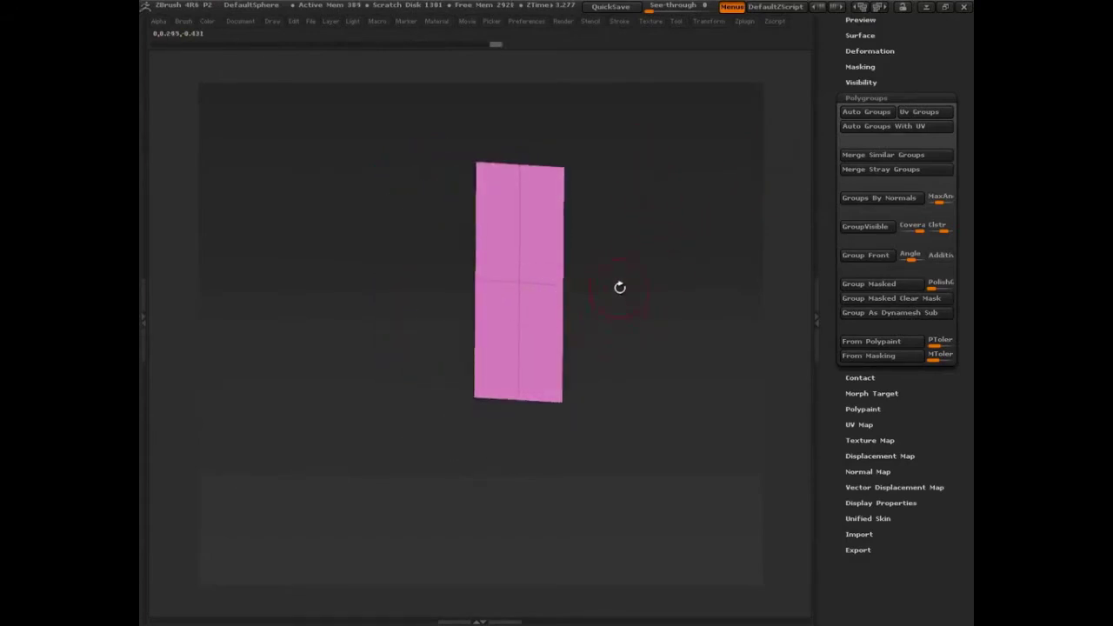
Step: Invert the visibility to hide the pink polygroup, and also hide the opposite light green polygroup to leave an open frame
left_click_drag(646, 206, 693, 304)
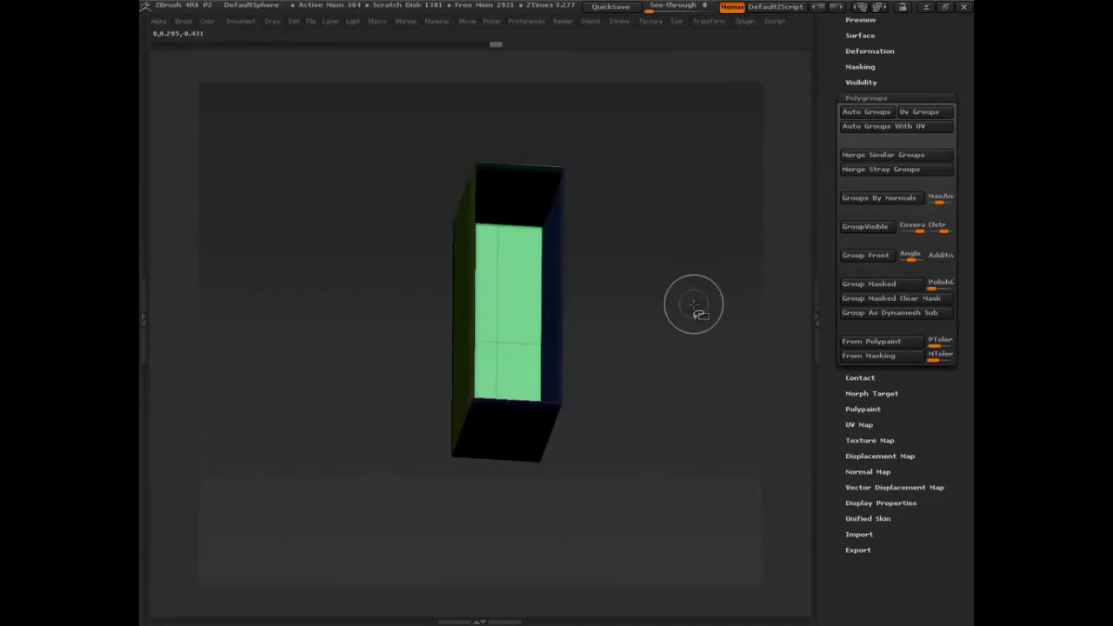
left_click(496, 352, "ctrl+alt+shift")
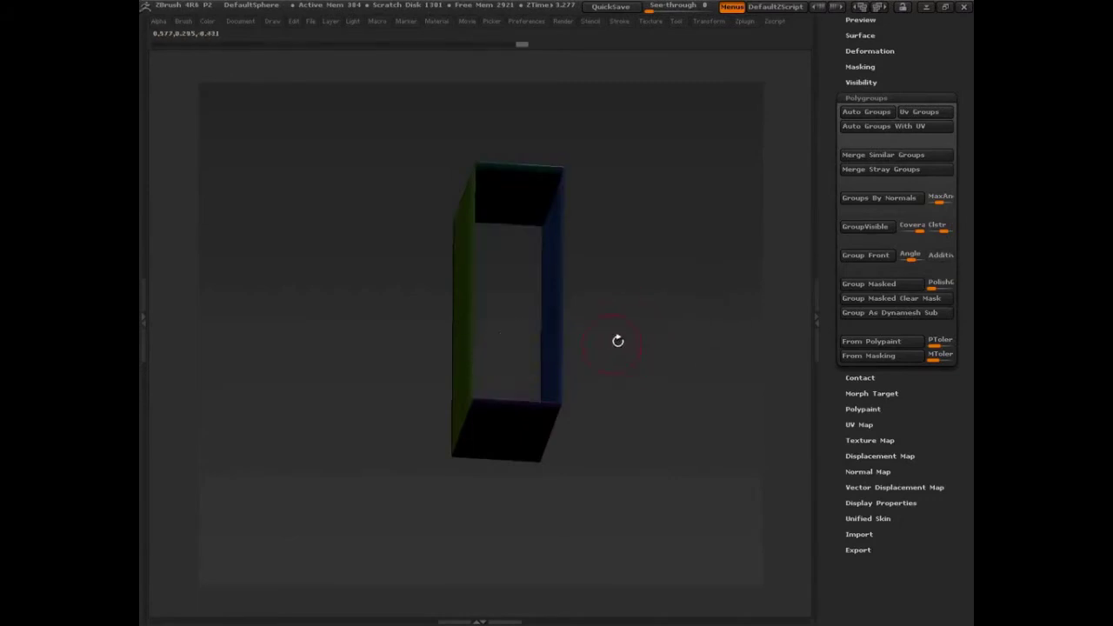
left_click_drag(617, 340, 753, 468)
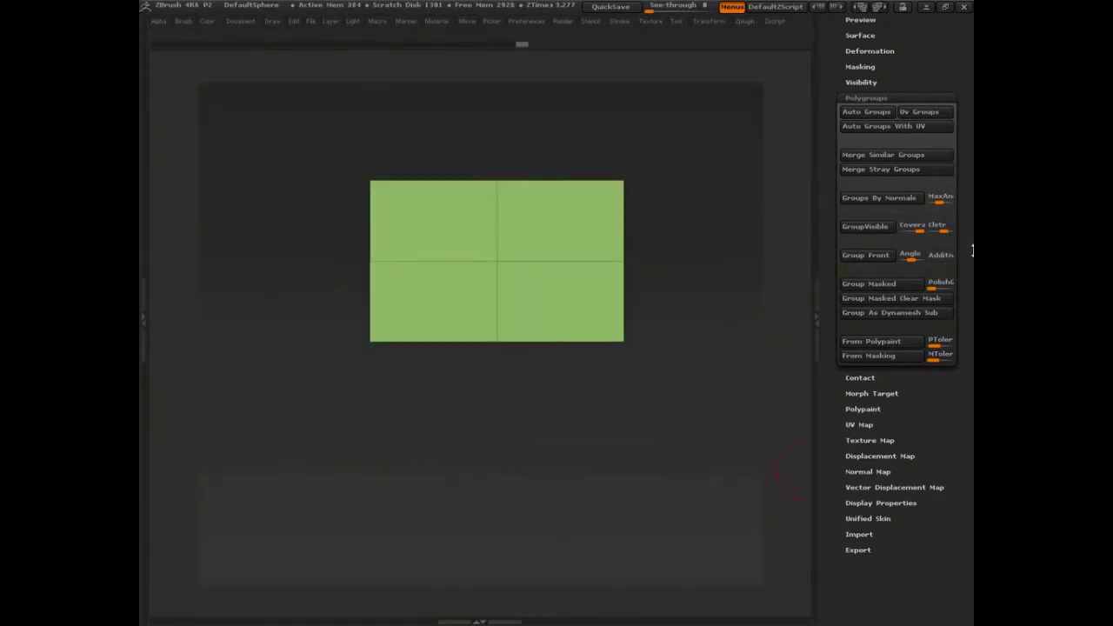
left_click(880, 98)
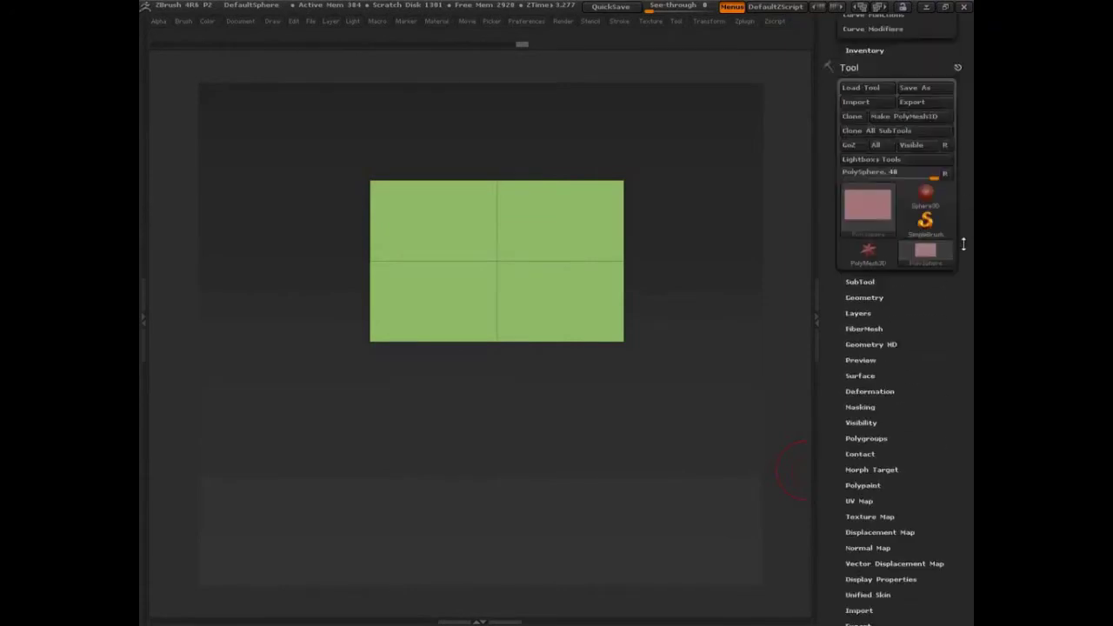
Step: Try to delete the block's hidden faces with Del Hidden
left_click_drag(963, 244, 966, 278)
left_click_drag(929, 508, 876, 343)
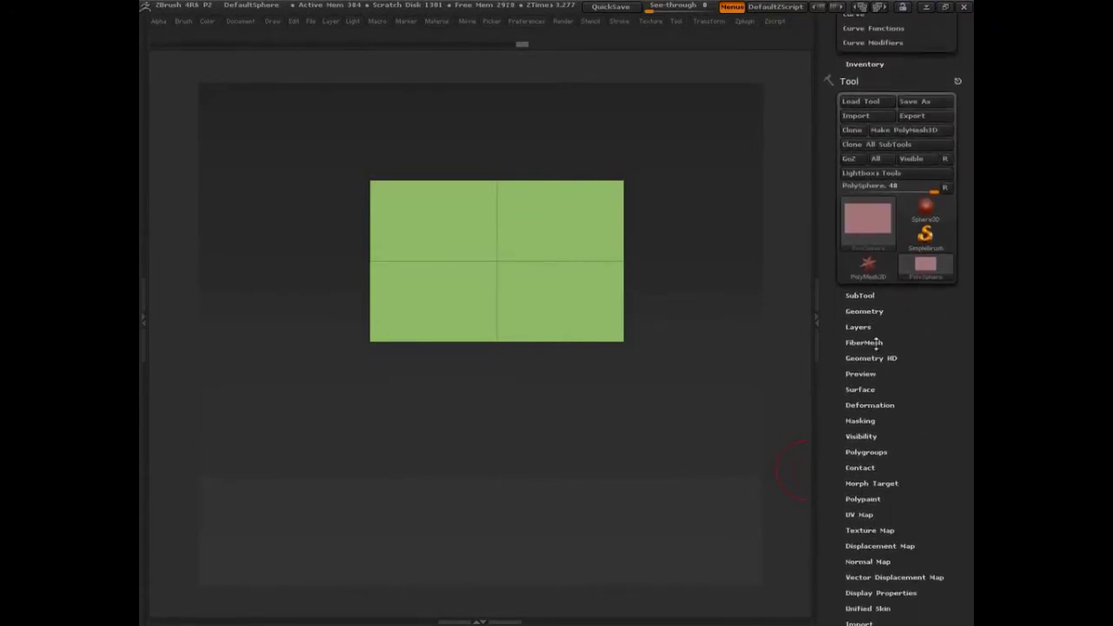
left_click(864, 311)
scroll(956, 560, "down", 5)
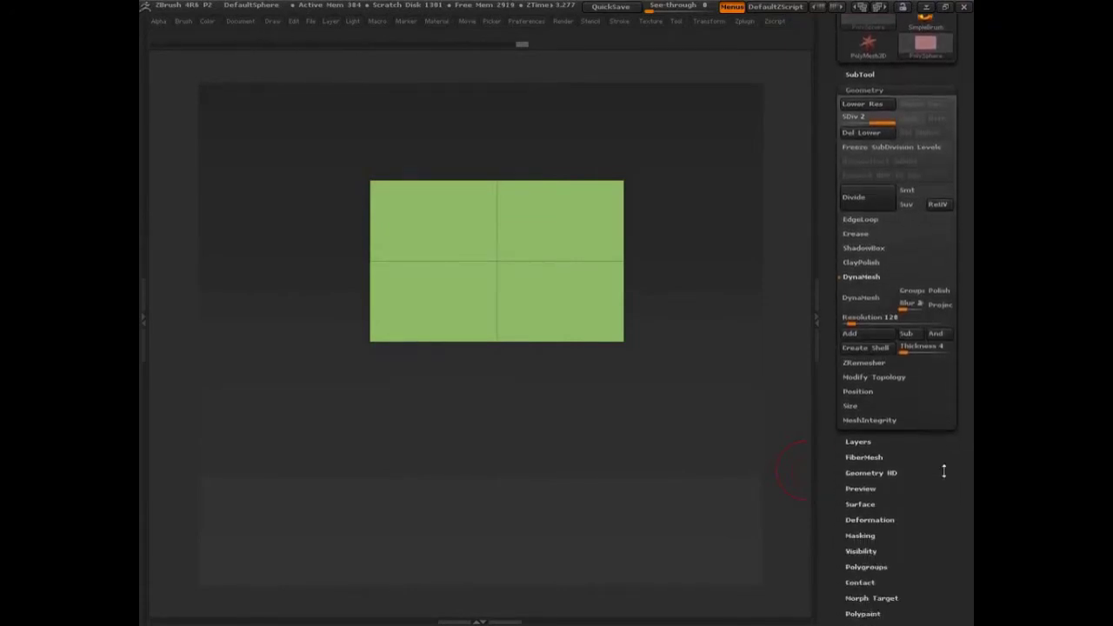
left_click(861, 299)
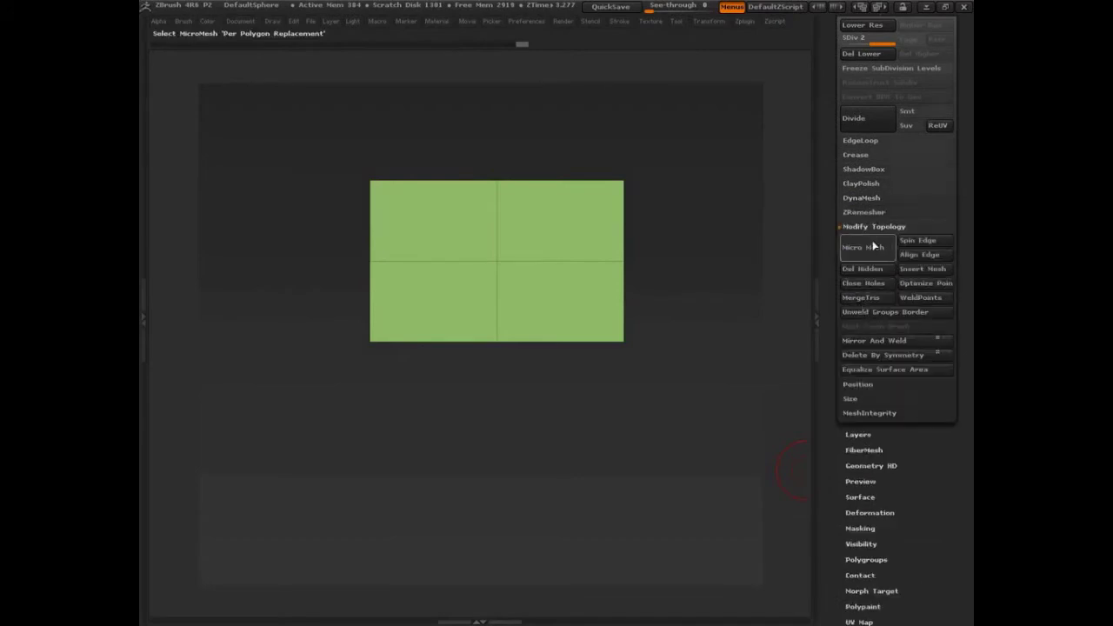
left_click(859, 268)
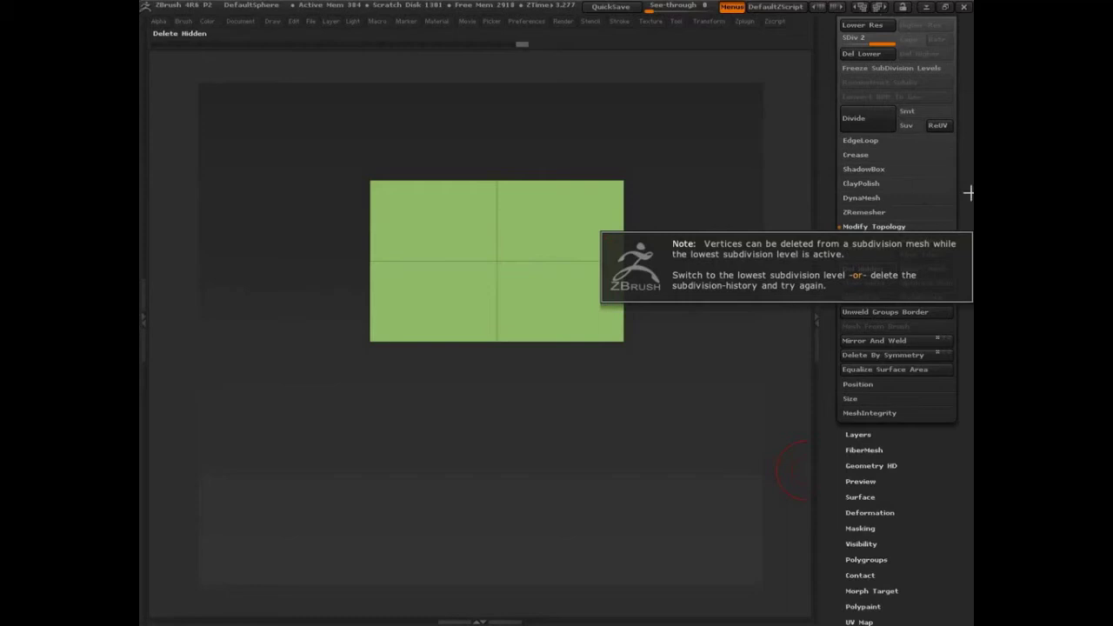
Step: Delete the block's lower subdivision levels and permanently remove its hidden faces with Del Hidden
scroll(959, 262, "up", 4)
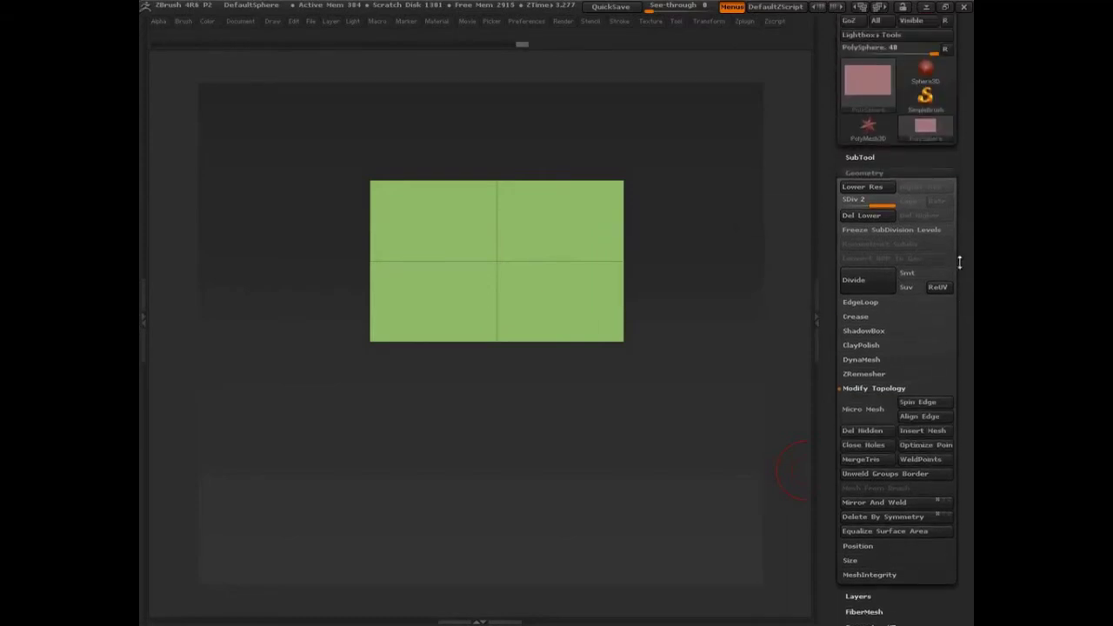
left_click(861, 215)
scroll(965, 346, "down", 1)
scroll(965, 346, "down", 4)
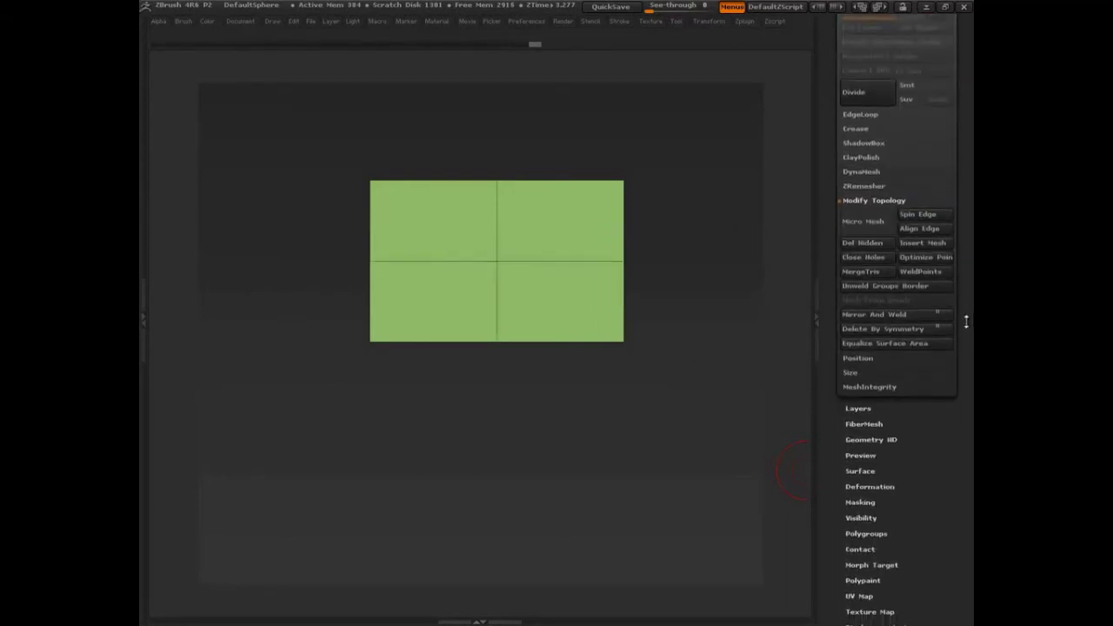
left_click(878, 244)
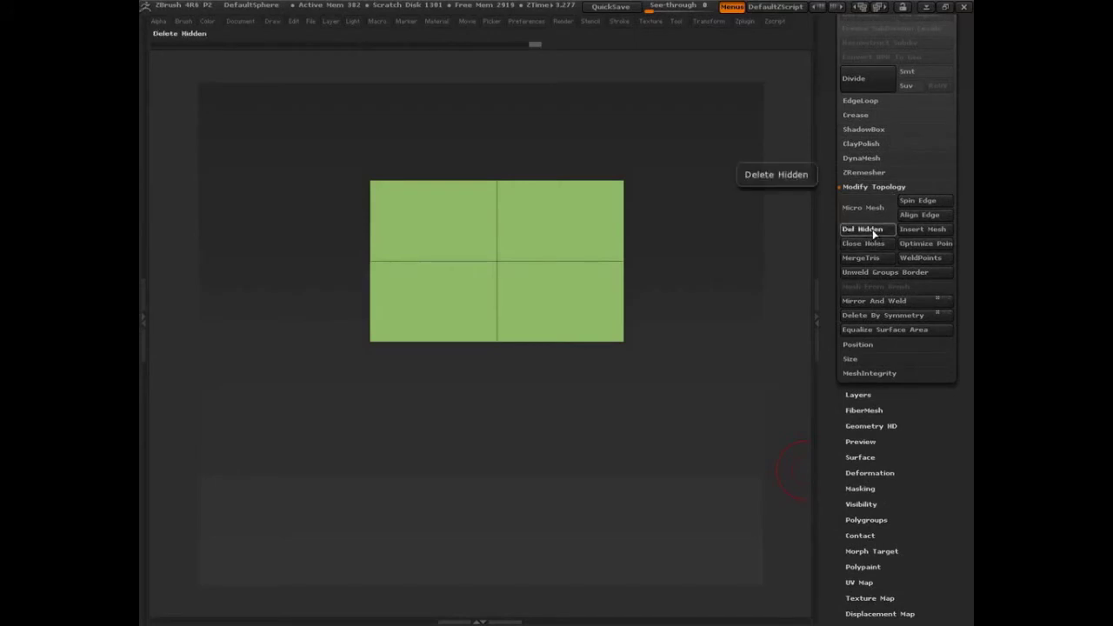
left_click_drag(719, 208, 690, 273)
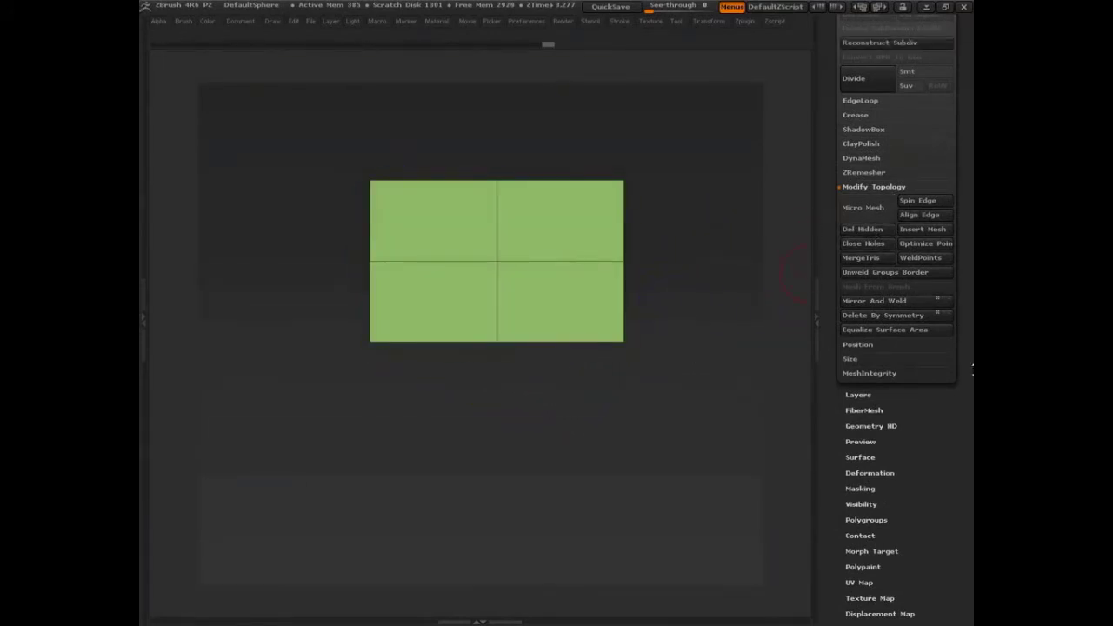
scroll(968, 341, "up", 7)
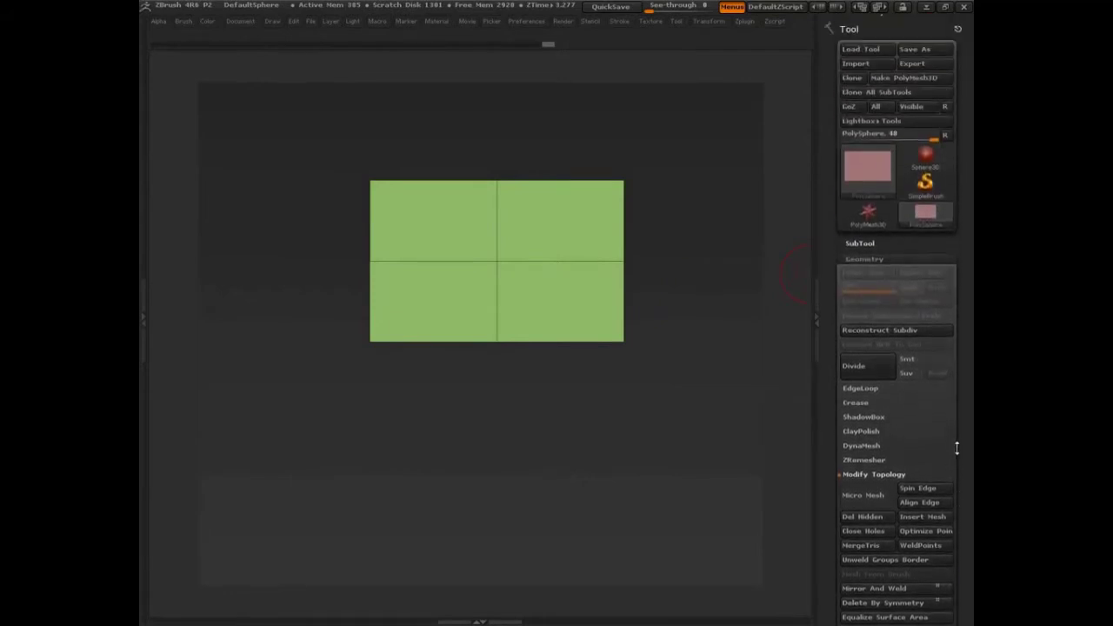
left_click_drag(701, 349, 569, 438, "alt")
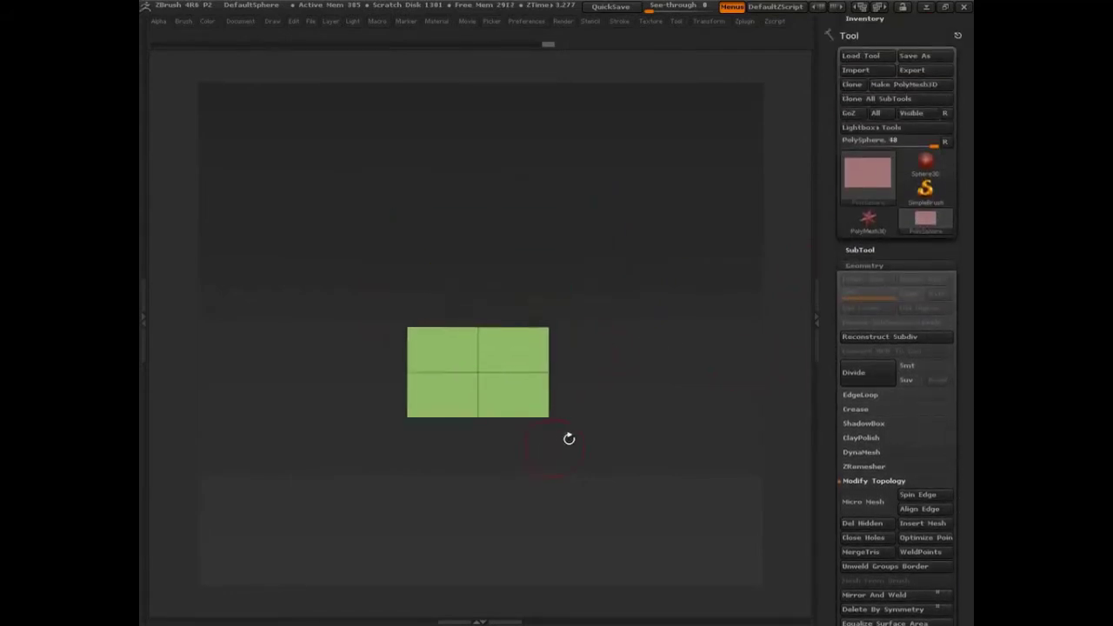
Step: Assign a new polygroup to the remaining open frame mesh
left_click_drag(972, 341, 971, 204)
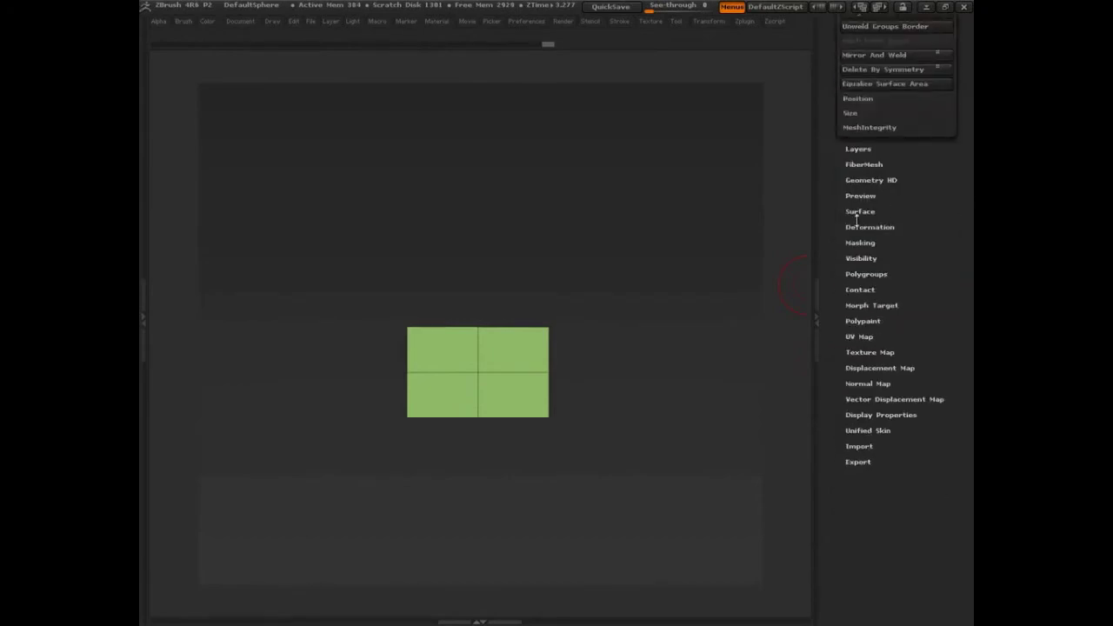
left_click(856, 274)
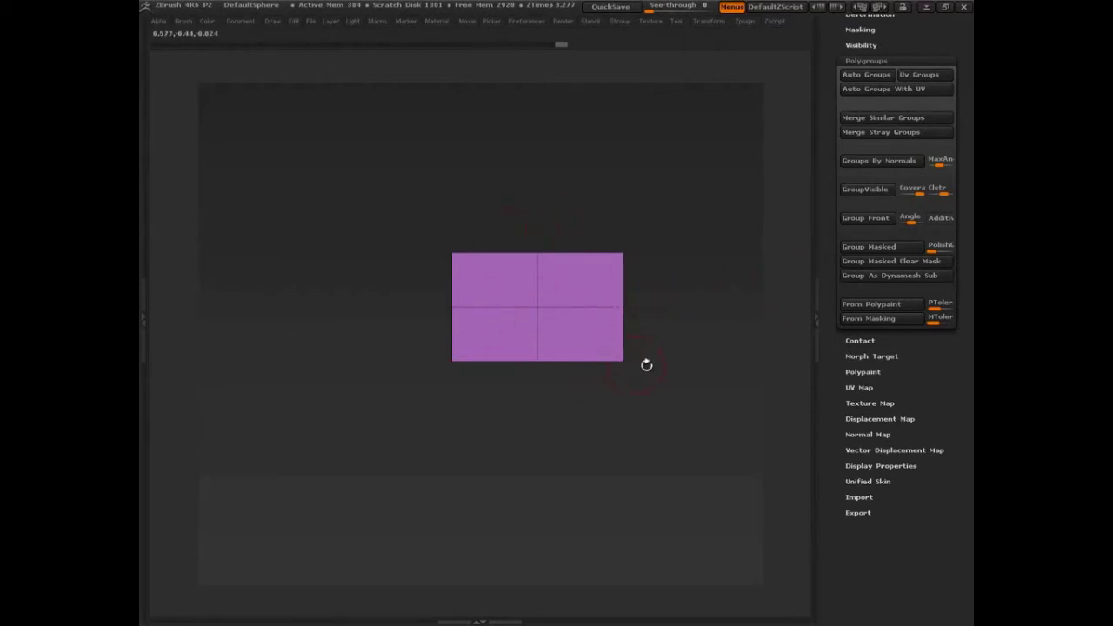
left_click_drag(965, 160, 960, 253)
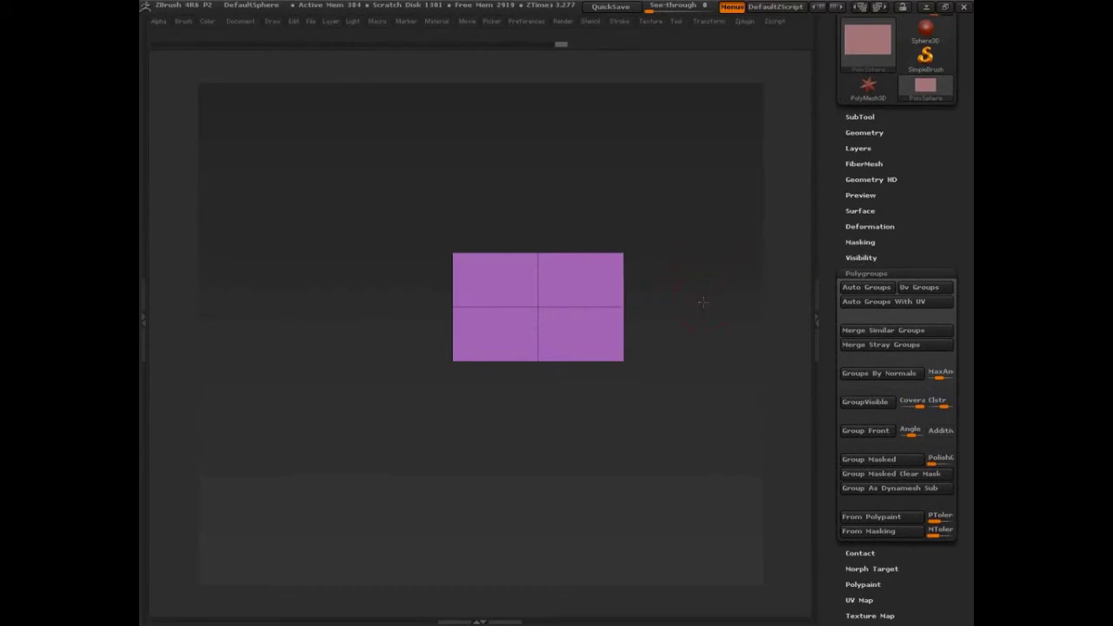
left_click_drag(702, 302, 677, 285)
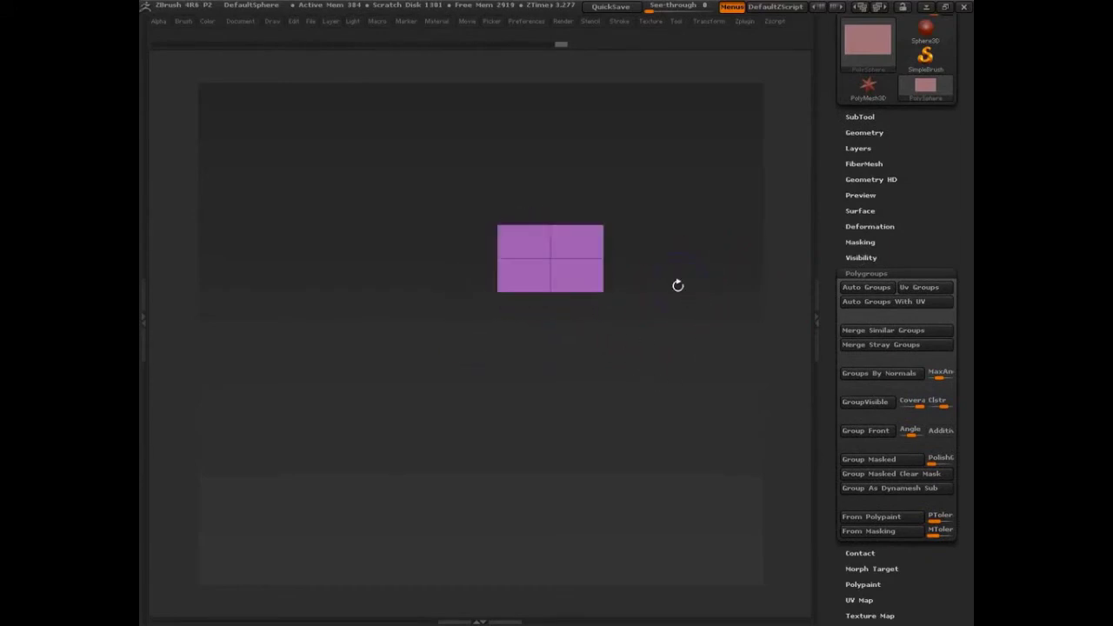
left_click_drag(656, 231, 687, 386, "alt")
left_click_drag(724, 280, 718, 318, "alt")
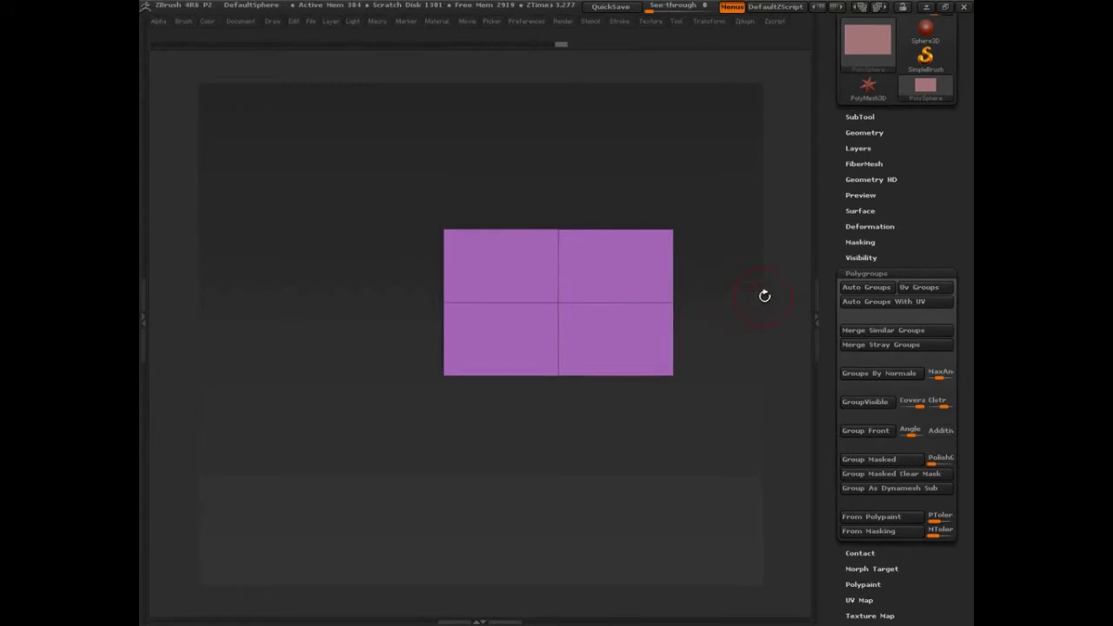
scroll(931, 241, "up", 3)
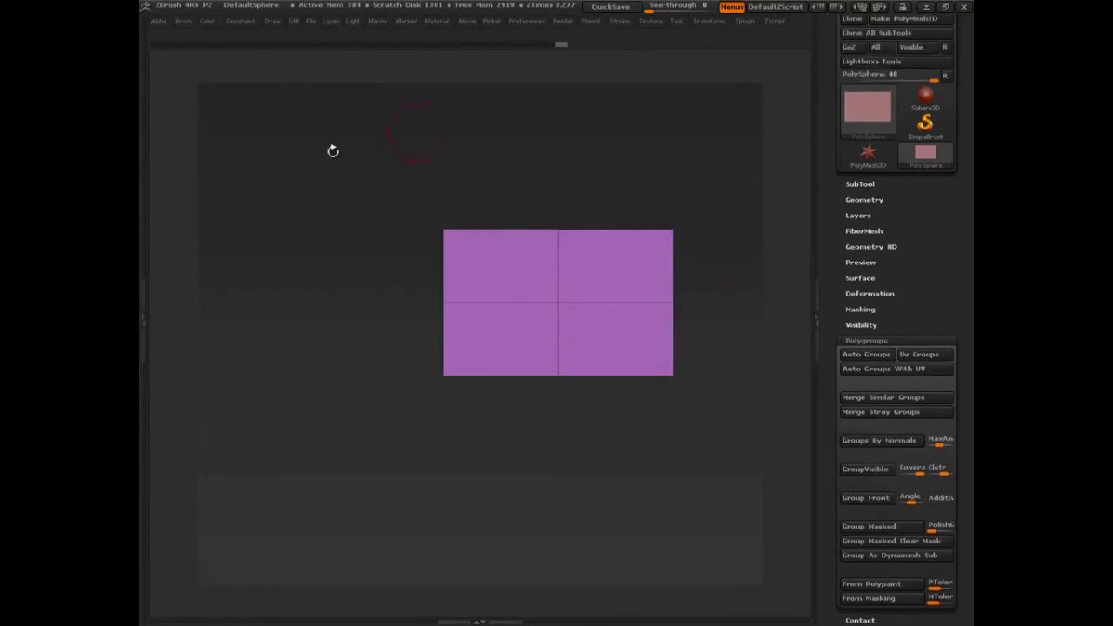
left_click(182, 22)
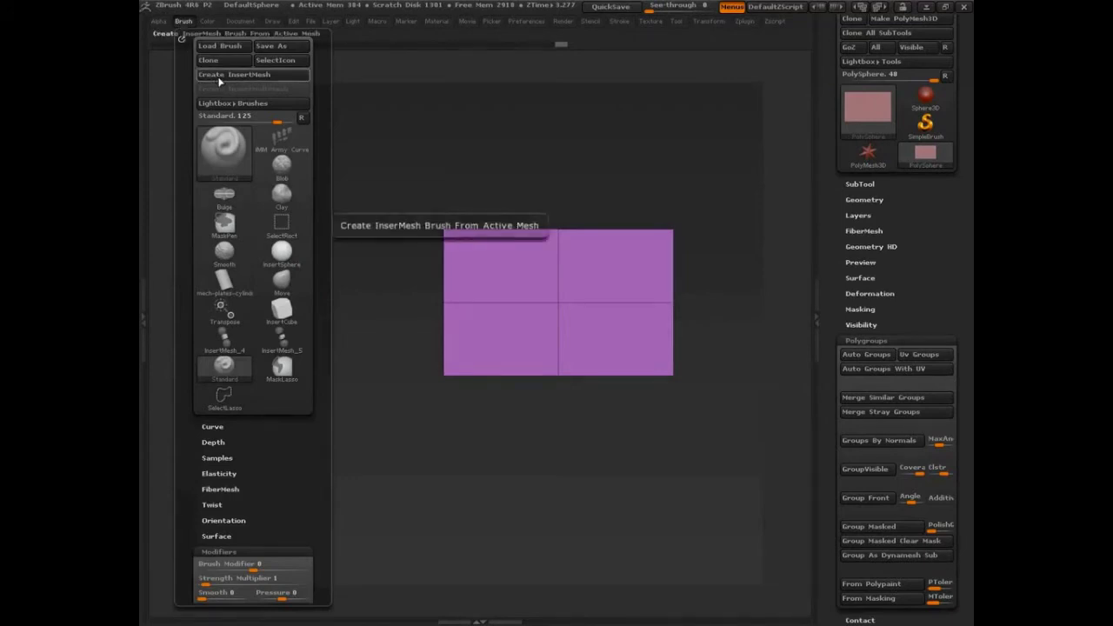
left_click(219, 74)
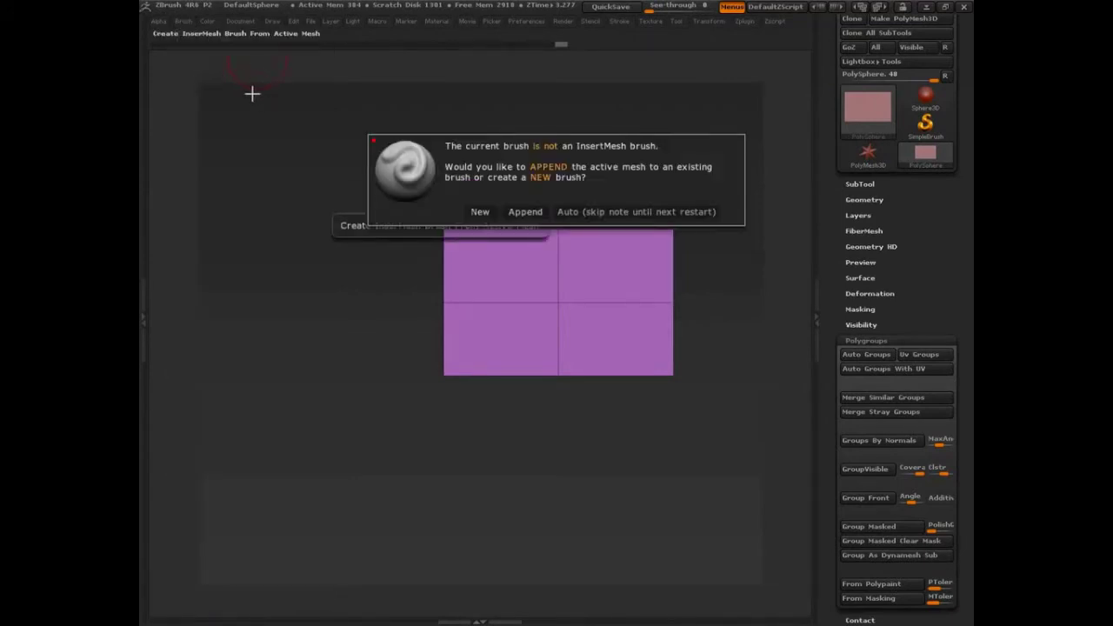
left_click(522, 212)
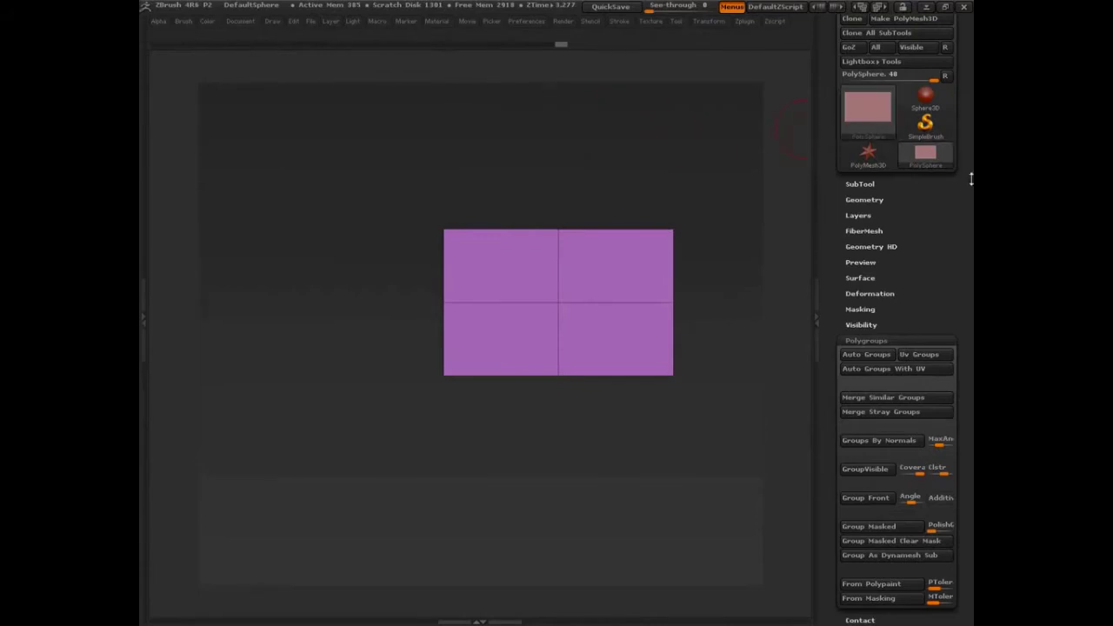
left_click_drag(971, 178, 971, 221)
Step: Show the full interface and create a new InsertMesh brush from the open frame mesh
key("Tab")
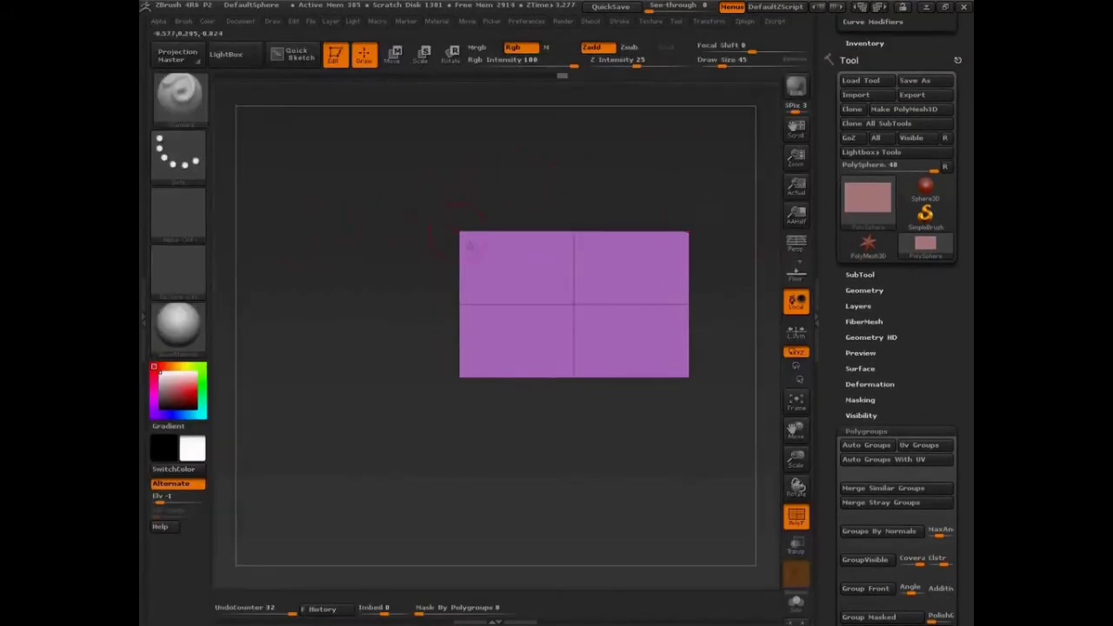
left_click(182, 22)
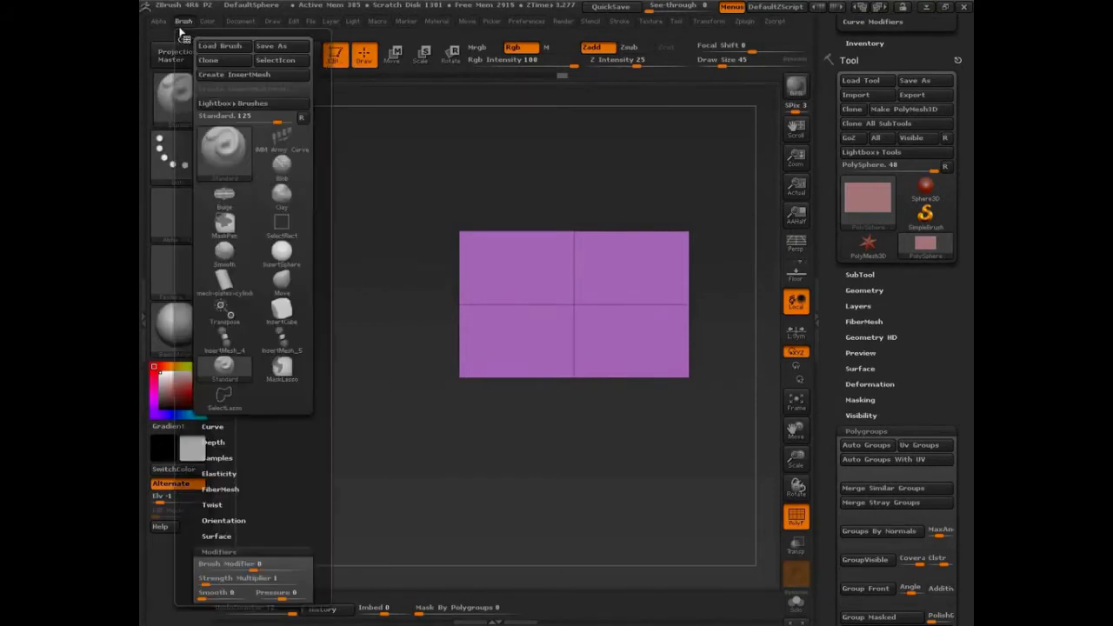
left_click(206, 76)
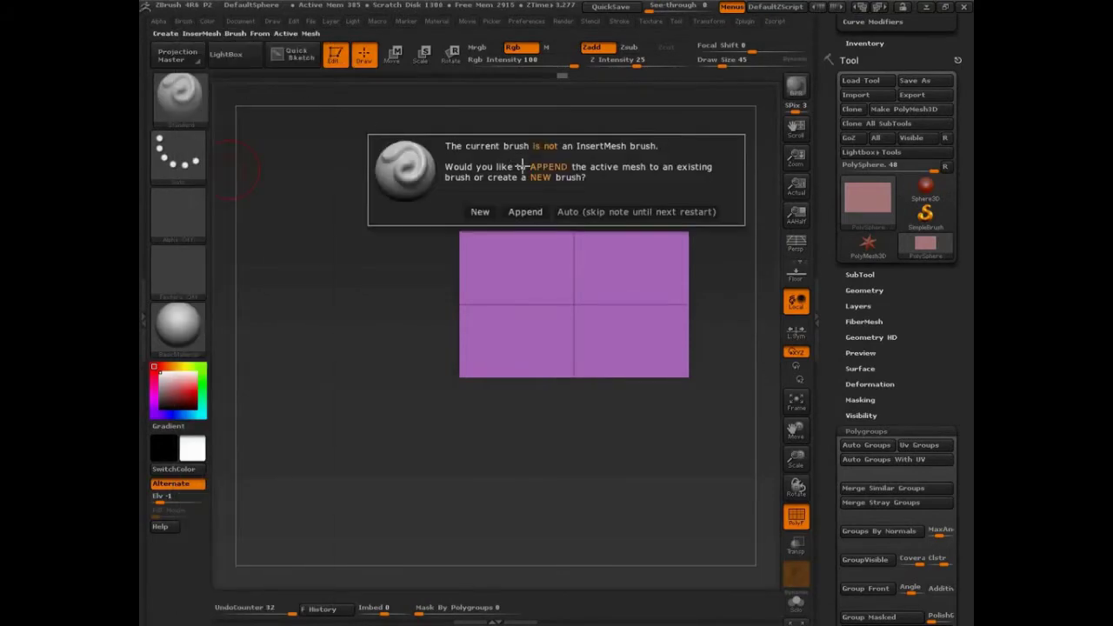
left_click(478, 212)
left_click_drag(582, 186, 481, 182, "alt")
left_click_drag(543, 203, 580, 251, "alt")
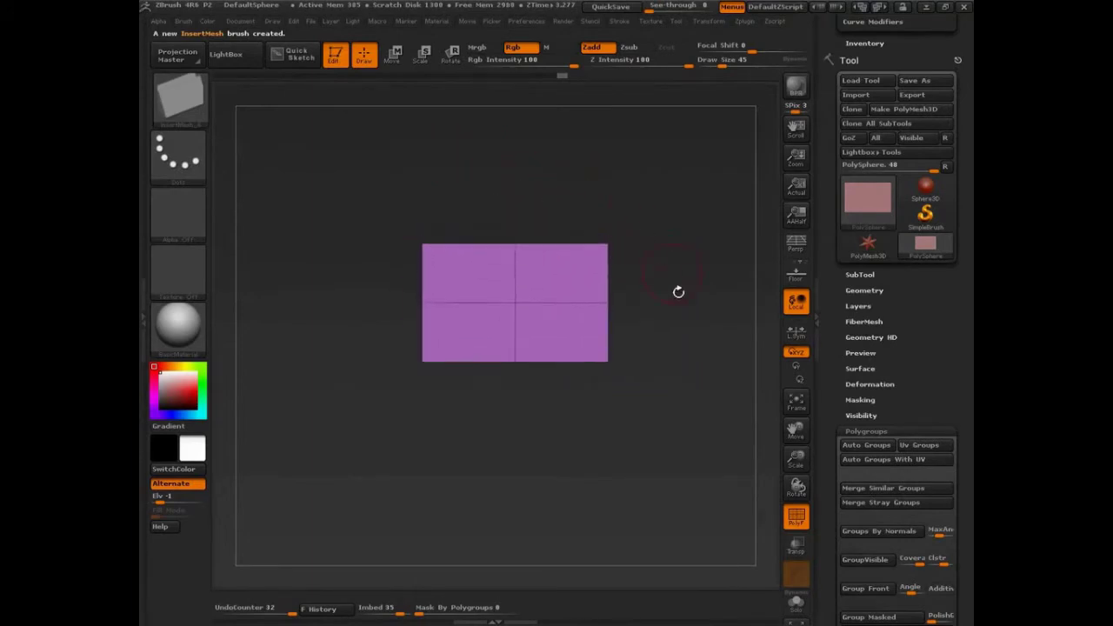
left_click_drag(678, 291, 707, 320)
Step: Switch the active tool to Sphere3D and set up a smaller side view of the sphere
scroll(951, 256, "up", 3)
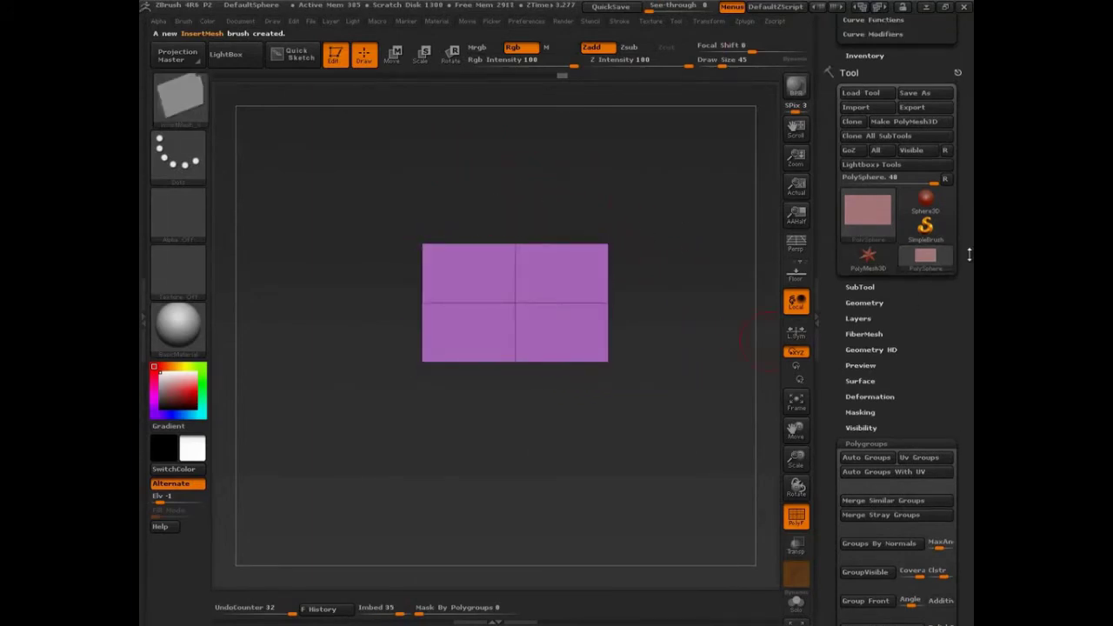
scroll(968, 274, "up", 5)
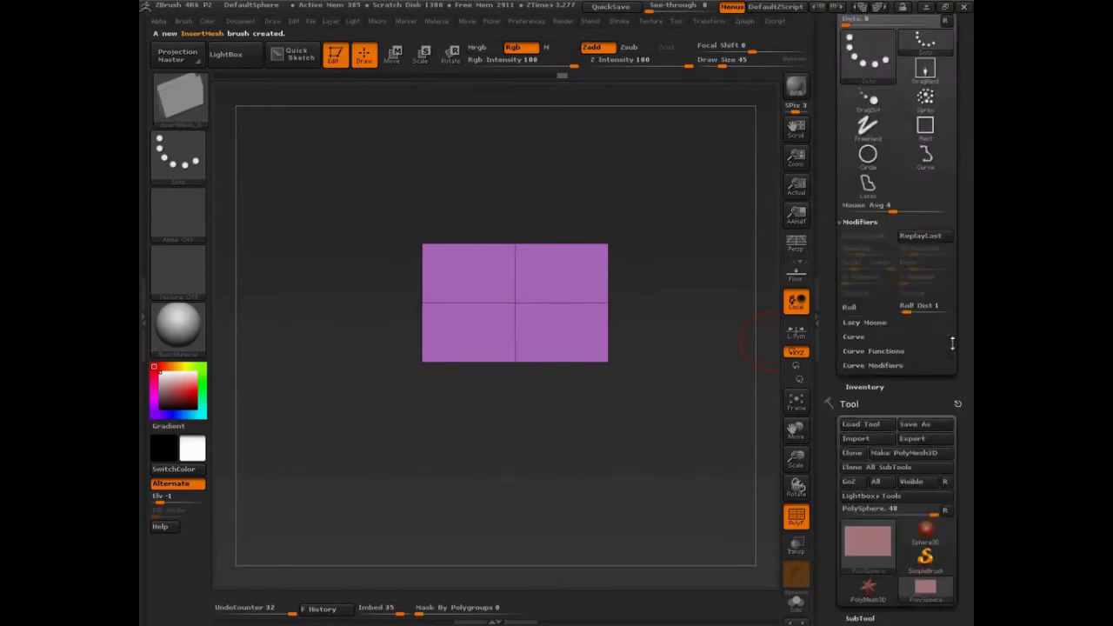
scroll(967, 462, "down", 7)
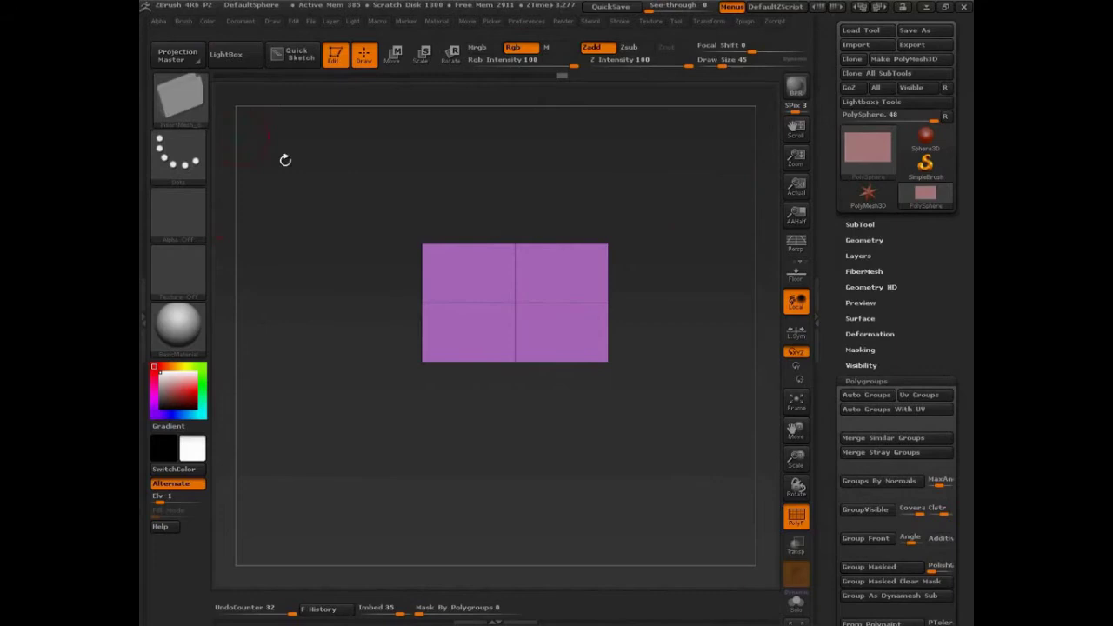
left_click(930, 145)
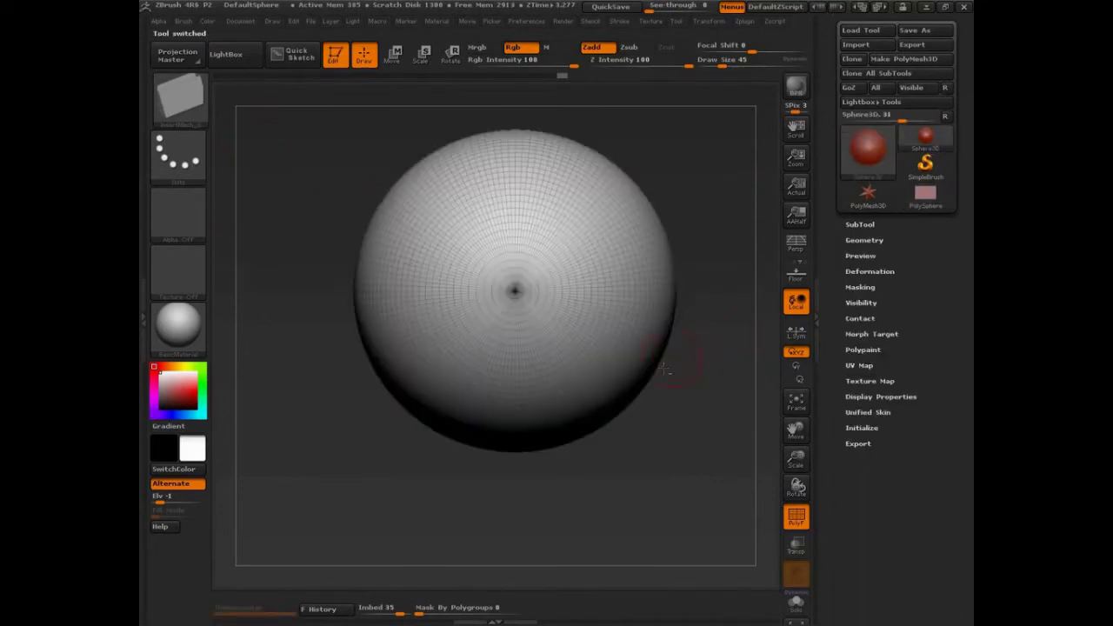
left_click_drag(641, 401, 547, 395, "alt")
mouse_move(600, 478)
left_mouse_down("alt")
mouse_move(567, 525)
mouse_move(548, 339)
mouse_move(527, 282)
left_mouse_up("alt")
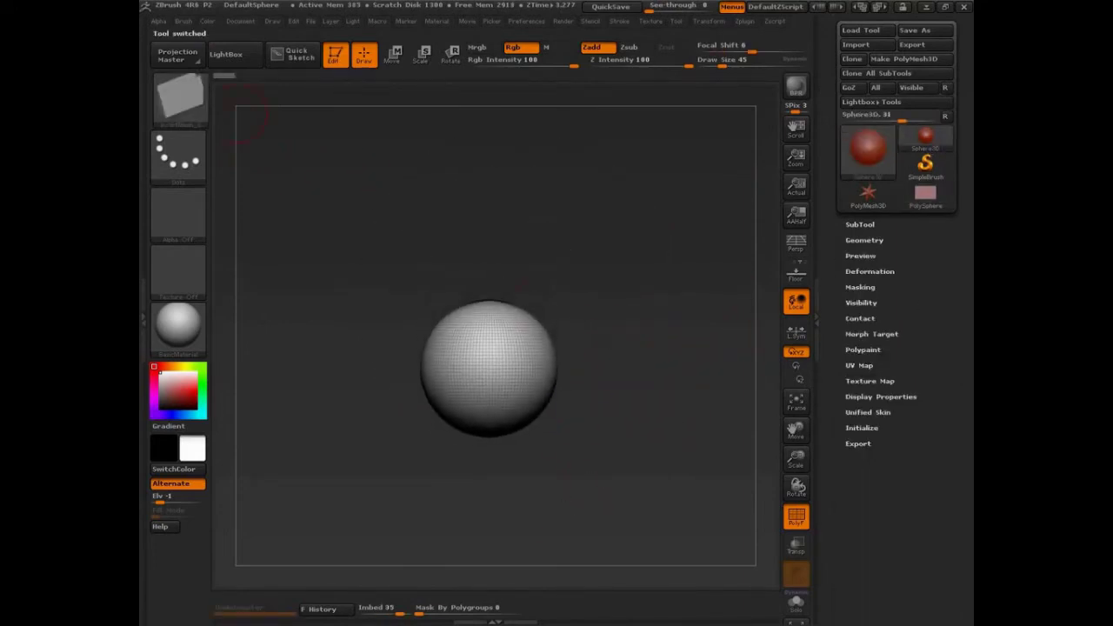
Step: Turn on Curve Mode in the stroke settings of the new InsertMesh brush
left_click(184, 20)
left_click(218, 551)
left_click(622, 24)
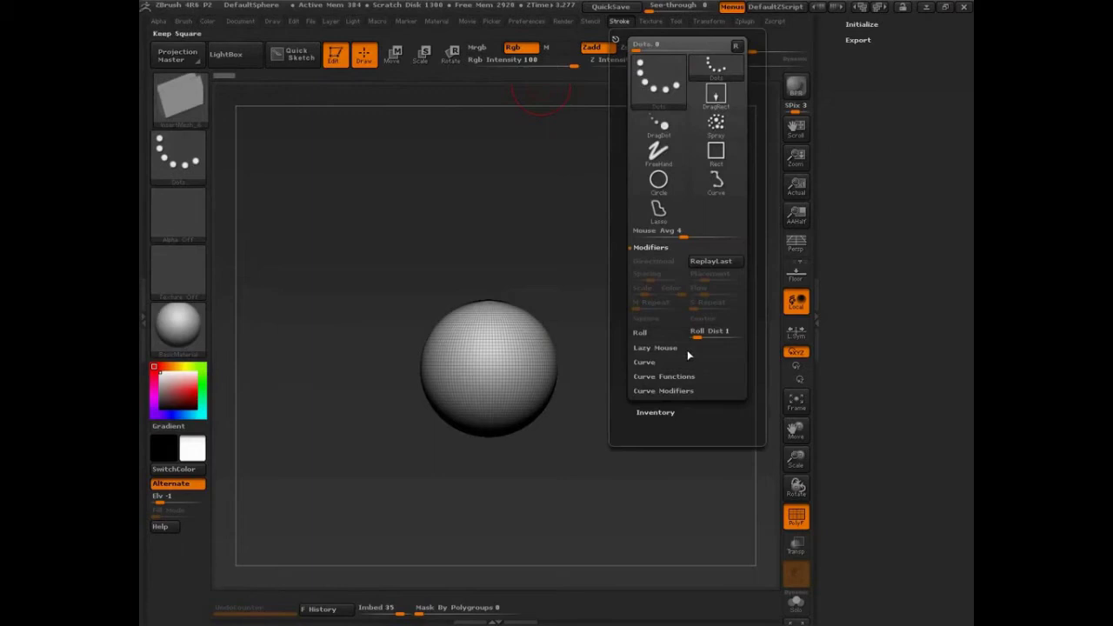
left_click(645, 362)
left_click(654, 291)
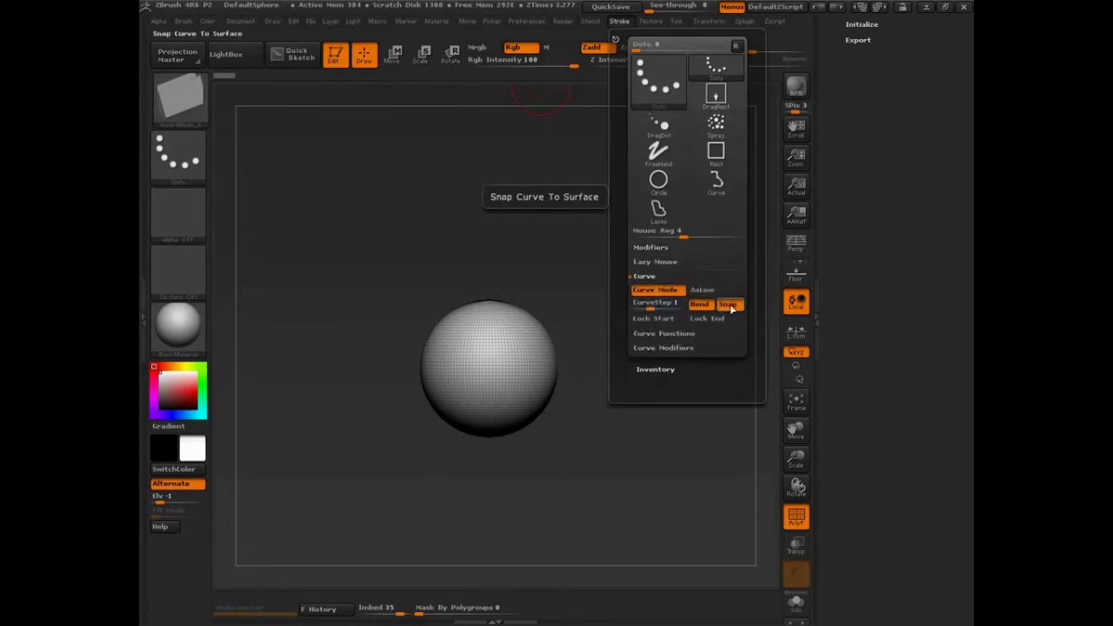
left_click(675, 21)
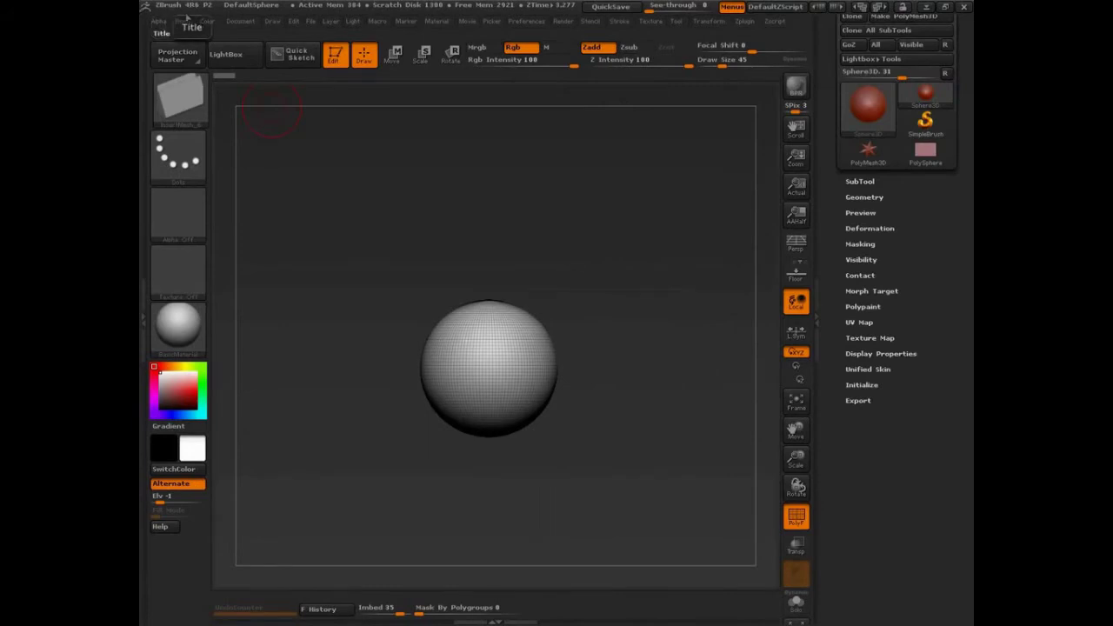
Step: Turn off Tri Parts and turn on Weld Points in the InsertMesh brush's modifiers
left_click(182, 24)
left_click_drag(291, 460, 280, 361)
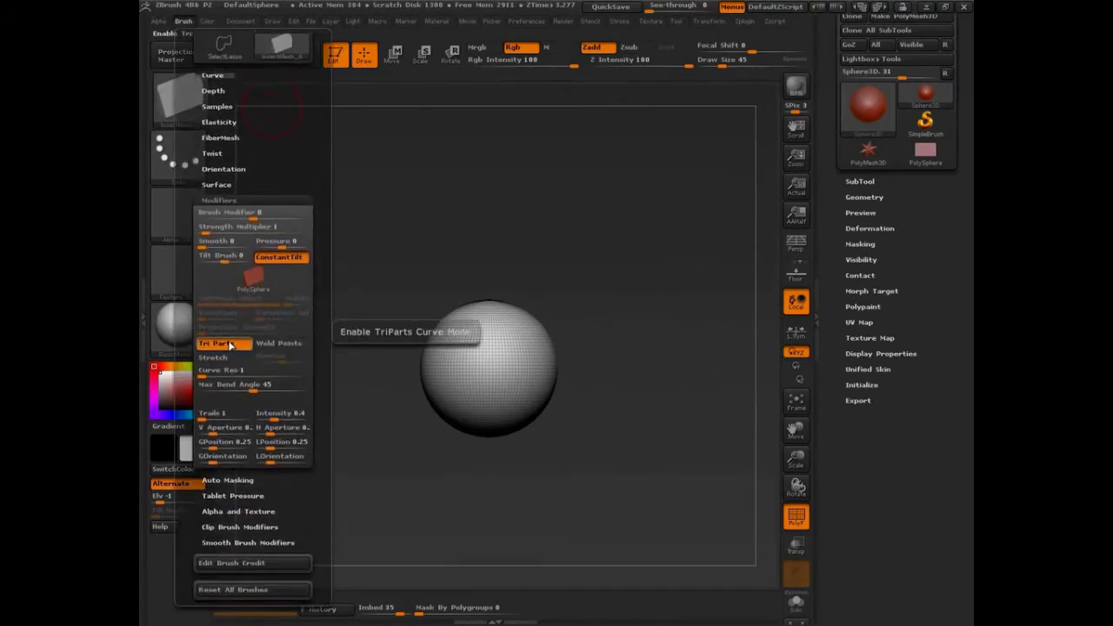
left_click(228, 343)
left_click(282, 346)
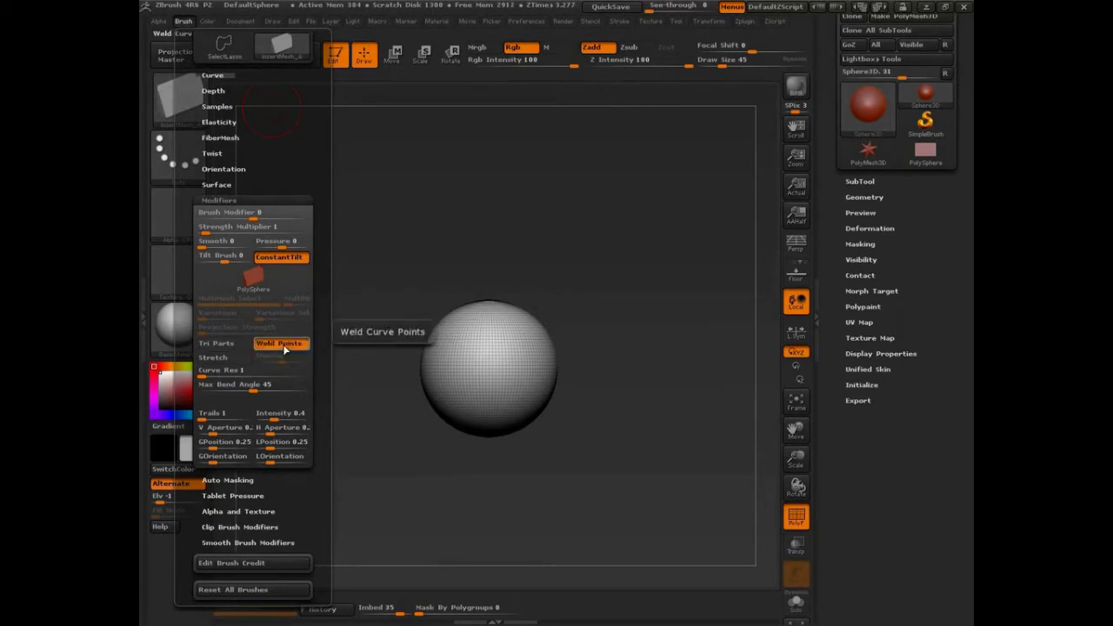
left_click(485, 349)
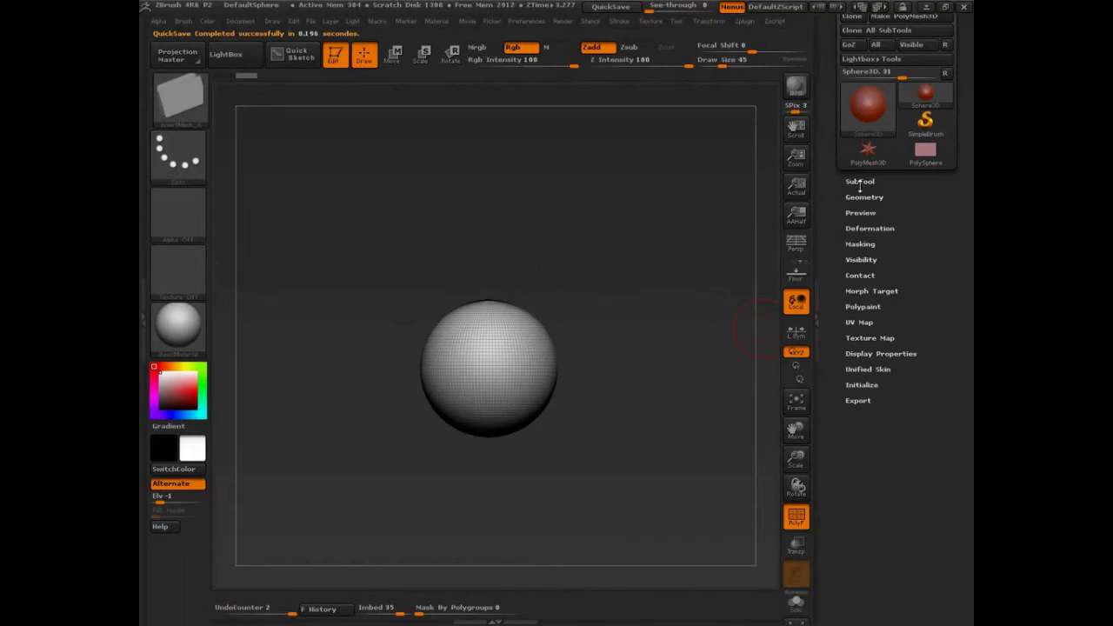
Step: Turn off the polyframe display and convert the sphere into an editable mesh with Make PolyMesh3D
left_click(860, 182)
mouse_move(960, 377)
left_mouse_down()
mouse_move(942, 302)
mouse_move(961, 412)
left_mouse_up()
key("shift+f")
left_click(904, 73)
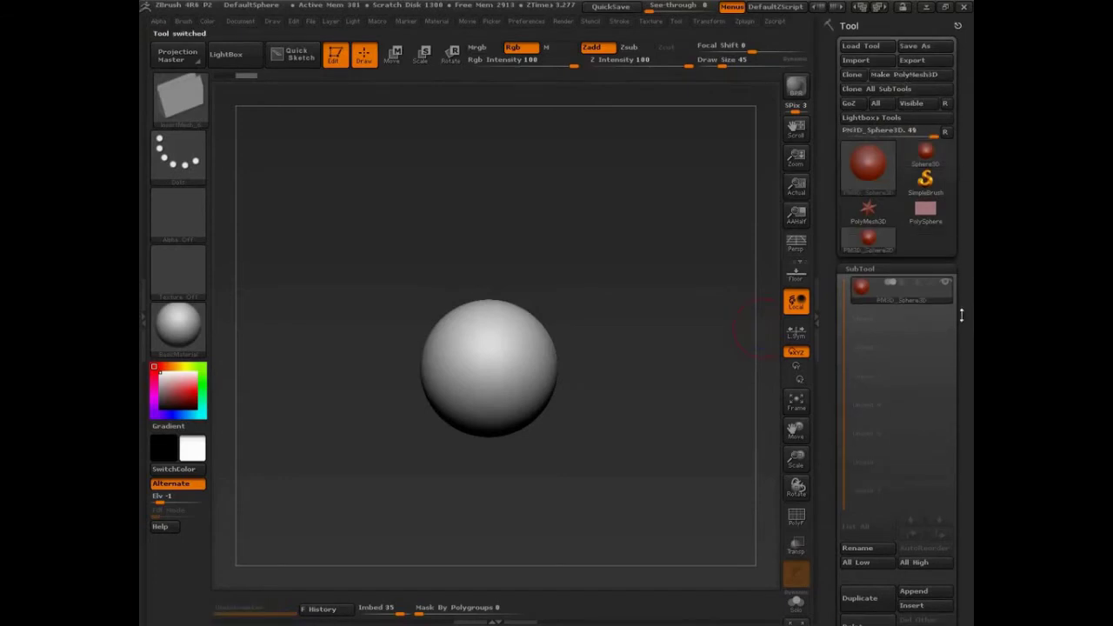
Step: Draw a curved InsertMesh strand from the sphere out across the empty canvas and turn on the polyframe display
left_click_drag(970, 357, 946, 197)
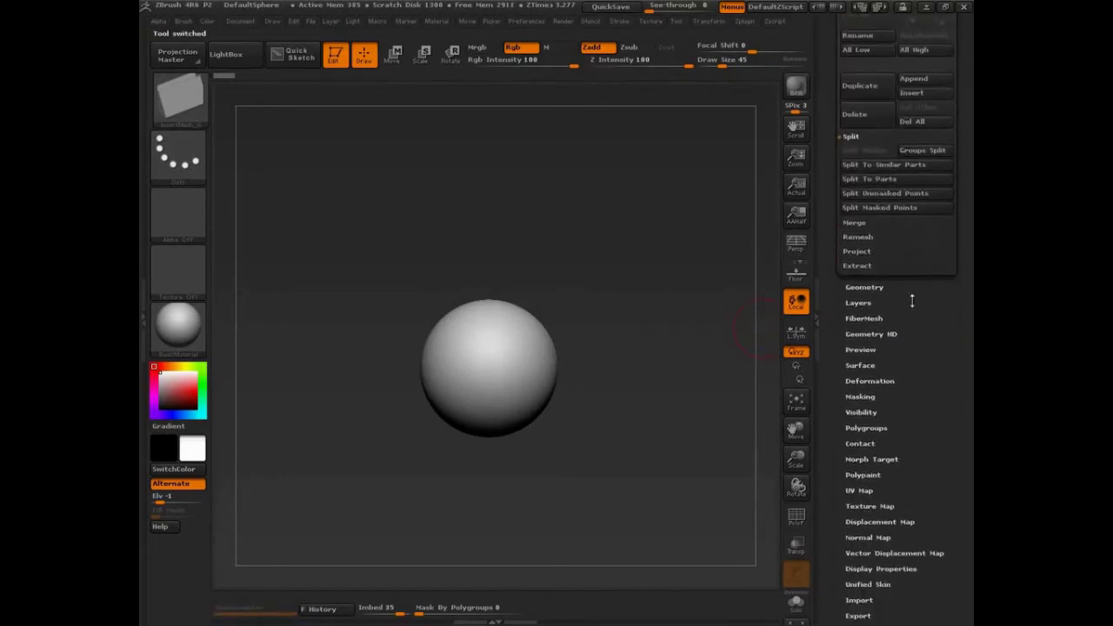
left_click(864, 286)
left_click_drag(969, 233, 964, 265)
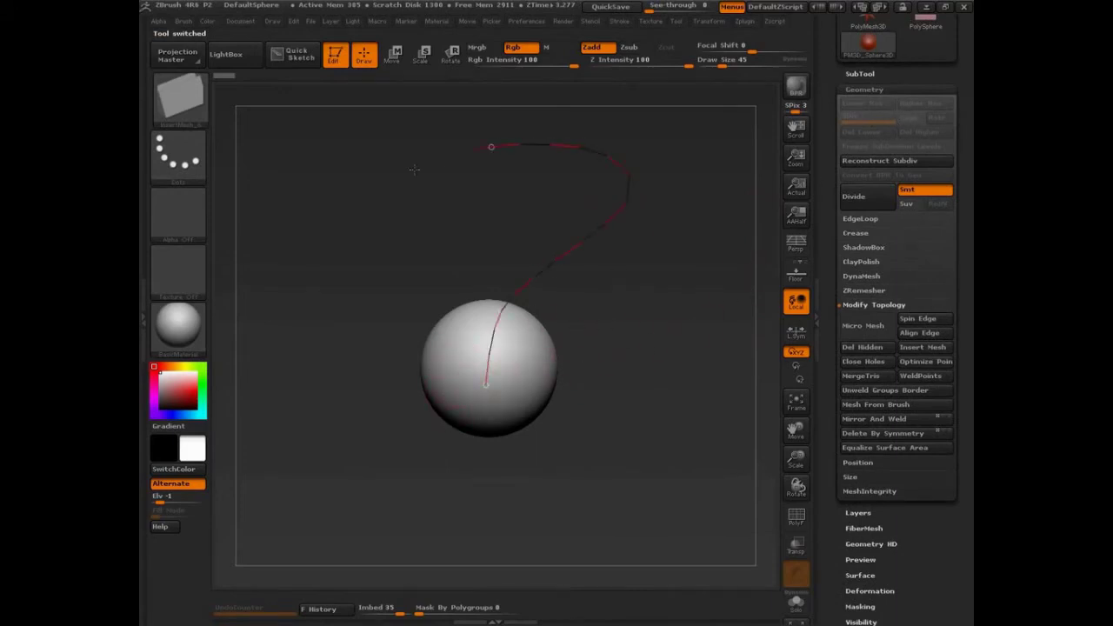
left_click_drag(590, 348, 384, 309)
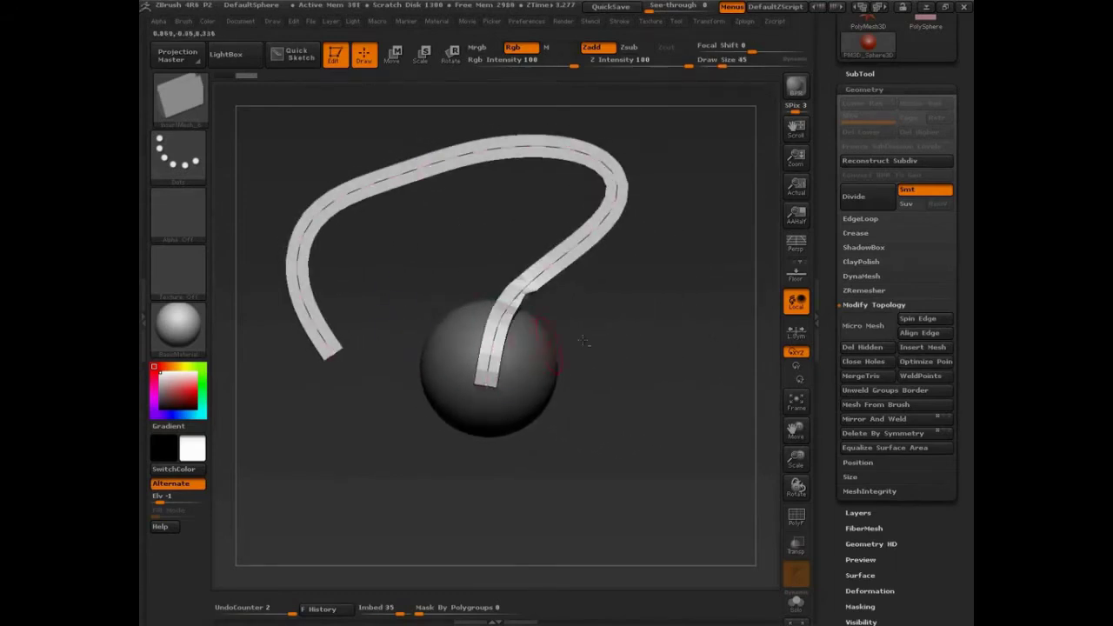
mouse_move(658, 331)
left_mouse_down("alt")
mouse_move(600, 387)
mouse_move(369, 331)
mouse_move(408, 300)
mouse_move(496, 306)
left_mouse_up("alt")
key("shift+f")
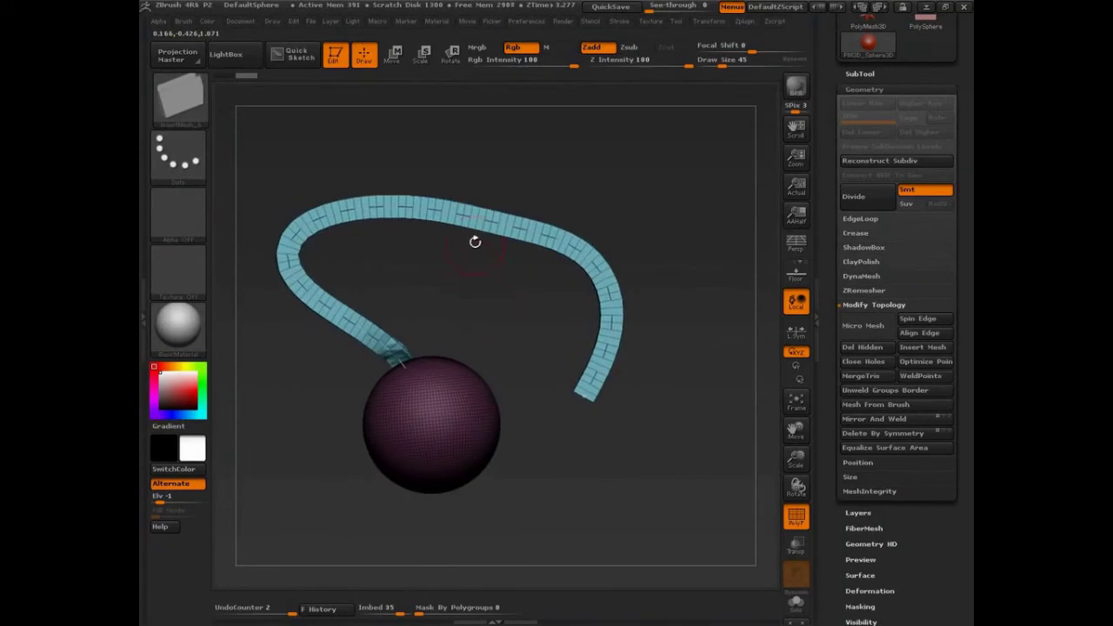
Step: Rework the InsertMesh strand into a longer, looping curve beside the sphere
key("bracketright")
key("bracketright")
key("bracketright")
mouse_move(487, 219)
left_mouse_down()
mouse_move(550, 148)
mouse_move(641, 421)
mouse_move(597, 368)
mouse_move(365, 348)
mouse_move(609, 203)
mouse_move(576, 158)
left_mouse_up()
mouse_move(344, 139)
left_mouse_down()
mouse_move(599, 218)
mouse_move(544, 112)
mouse_move(549, 342)
mouse_move(342, 166)
mouse_move(323, 248)
mouse_move(496, 336)
mouse_move(522, 273)
mouse_move(545, 325)
mouse_move(492, 403)
mouse_move(431, 347)
mouse_move(443, 307)
mouse_move(547, 298)
mouse_move(525, 230)
left_mouse_up()
left_click_drag(683, 353, 566, 403, "alt")
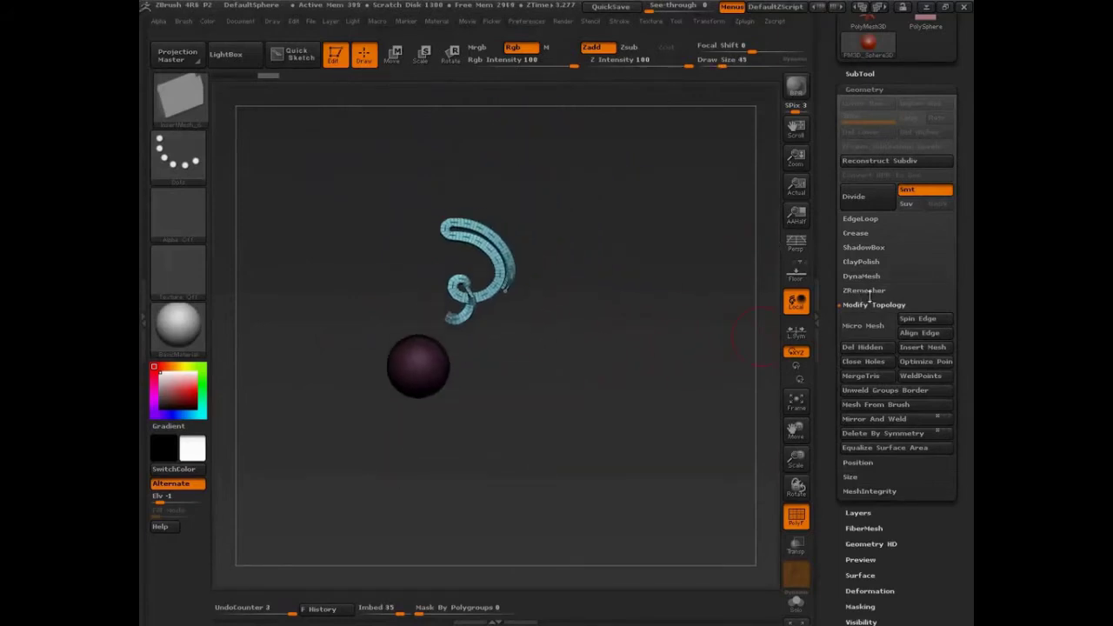
Step: Look at the original PolySphere segment, return to the PM3D_Sphere3D tool and examine the open end of its strand
left_click_drag(966, 258, 966, 559)
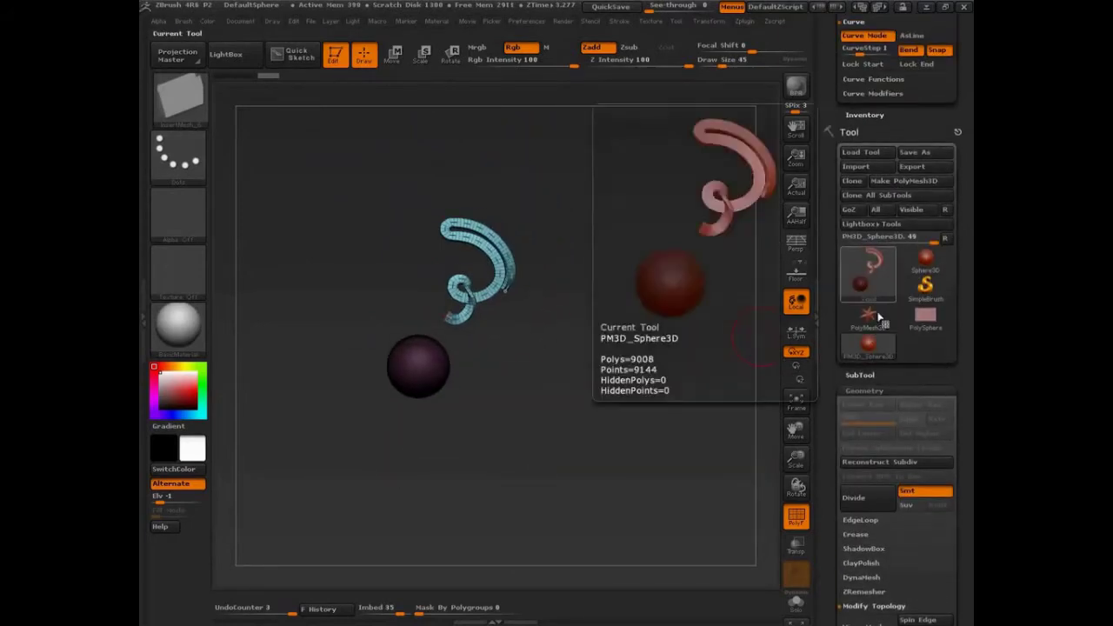
left_click(927, 321)
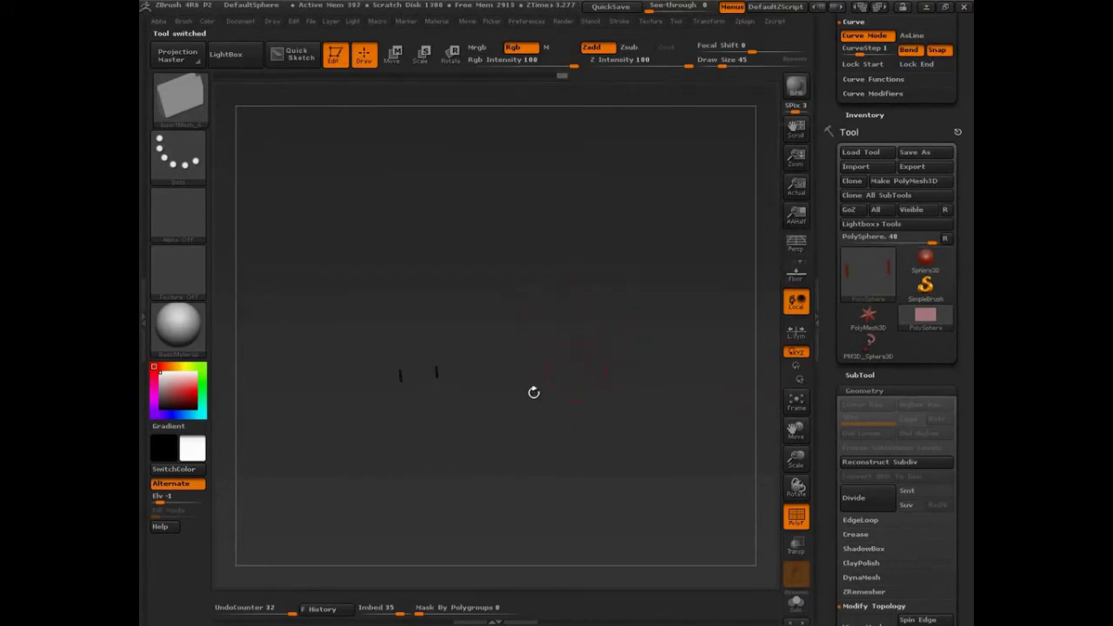
mouse_move(553, 354)
left_mouse_down()
mouse_move(558, 326)
mouse_move(542, 272)
mouse_move(556, 263)
left_mouse_up()
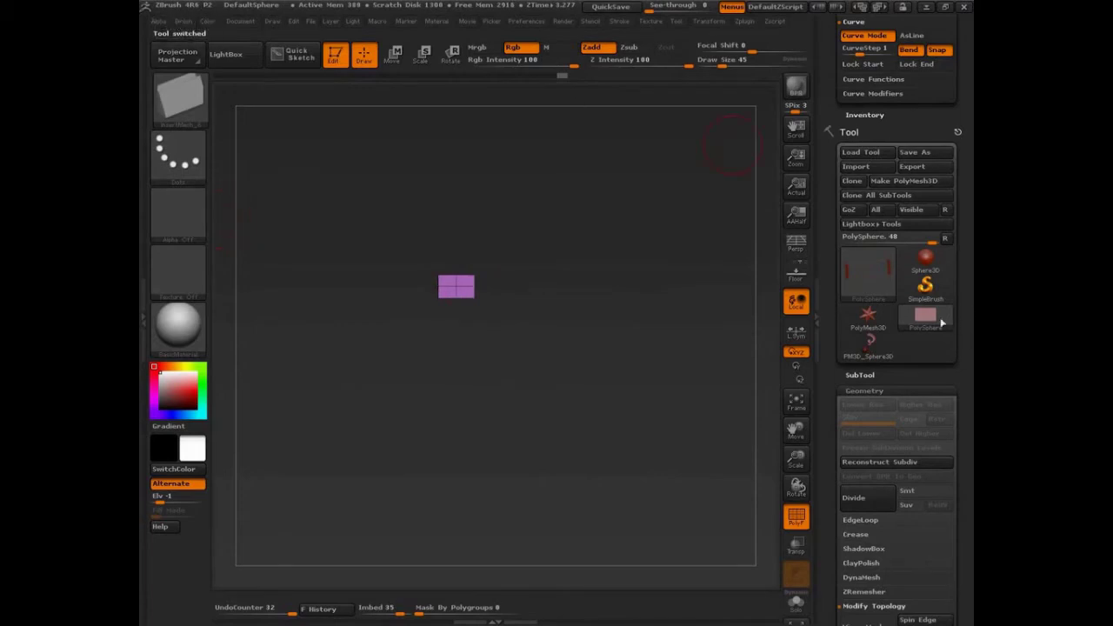
left_click(869, 342)
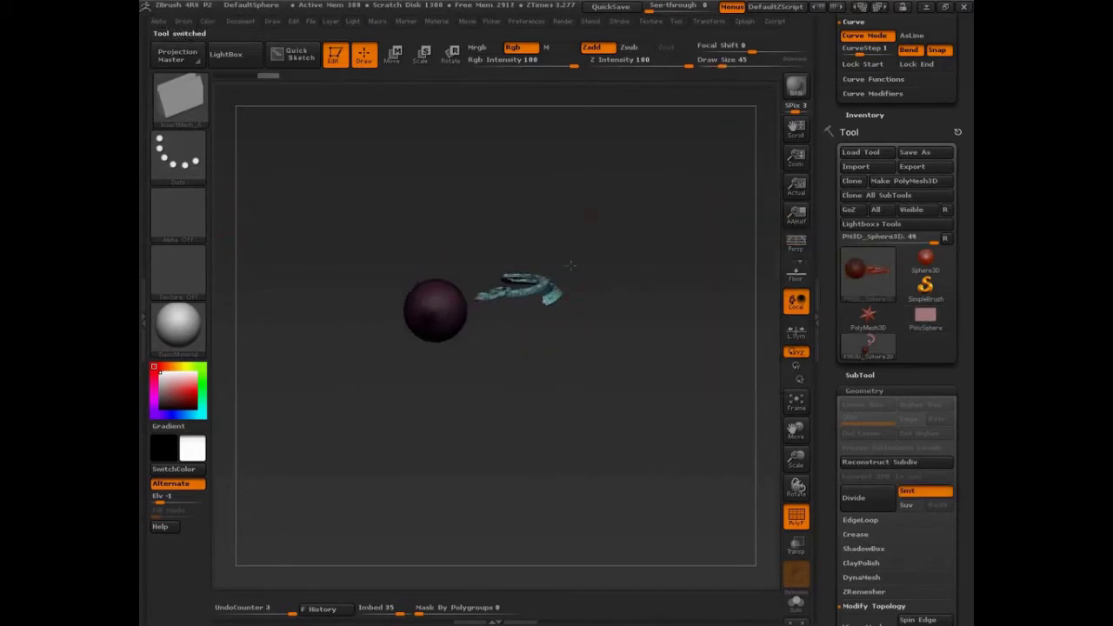
left_click_drag(570, 265, 636, 239)
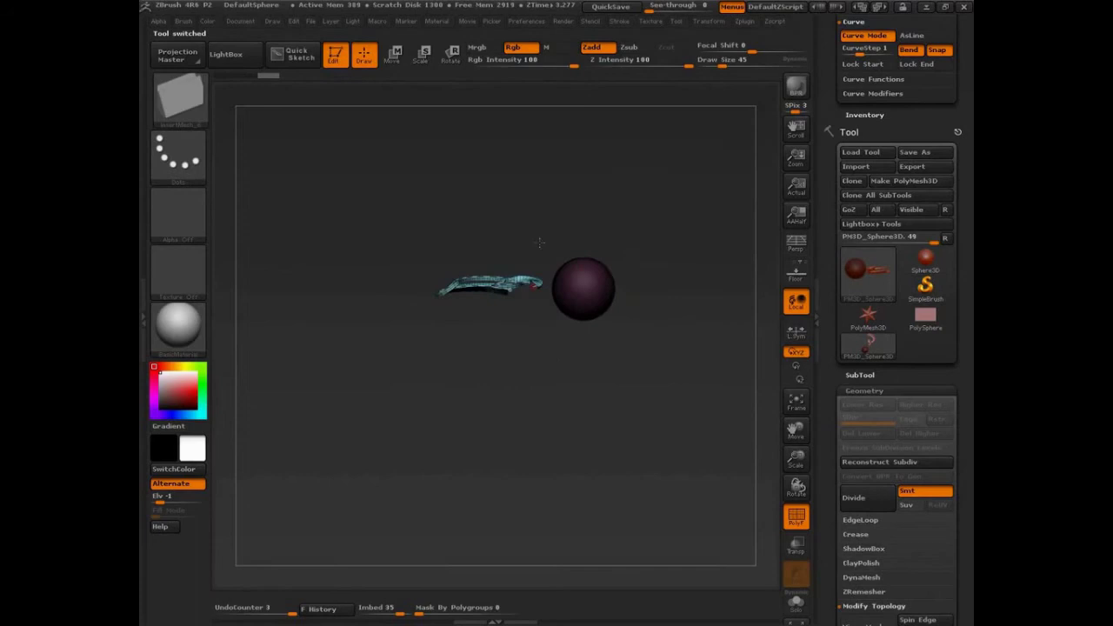
left_click_drag(539, 242, 748, 396, "alt")
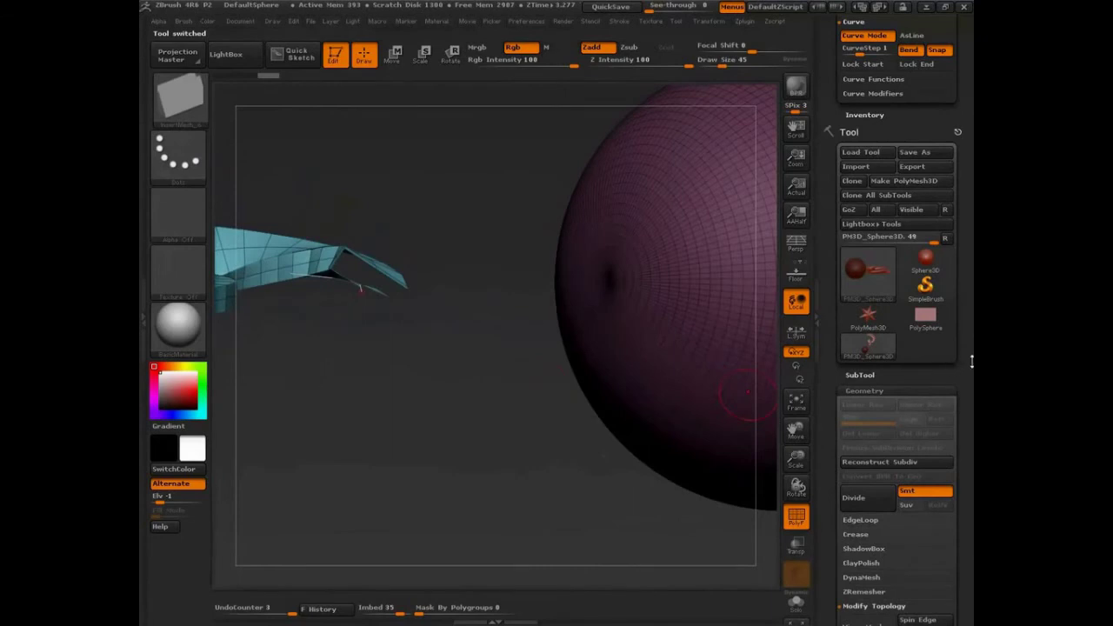
Step: Cap the strand's open ends with Close Holes
left_click_drag(971, 361, 966, 427)
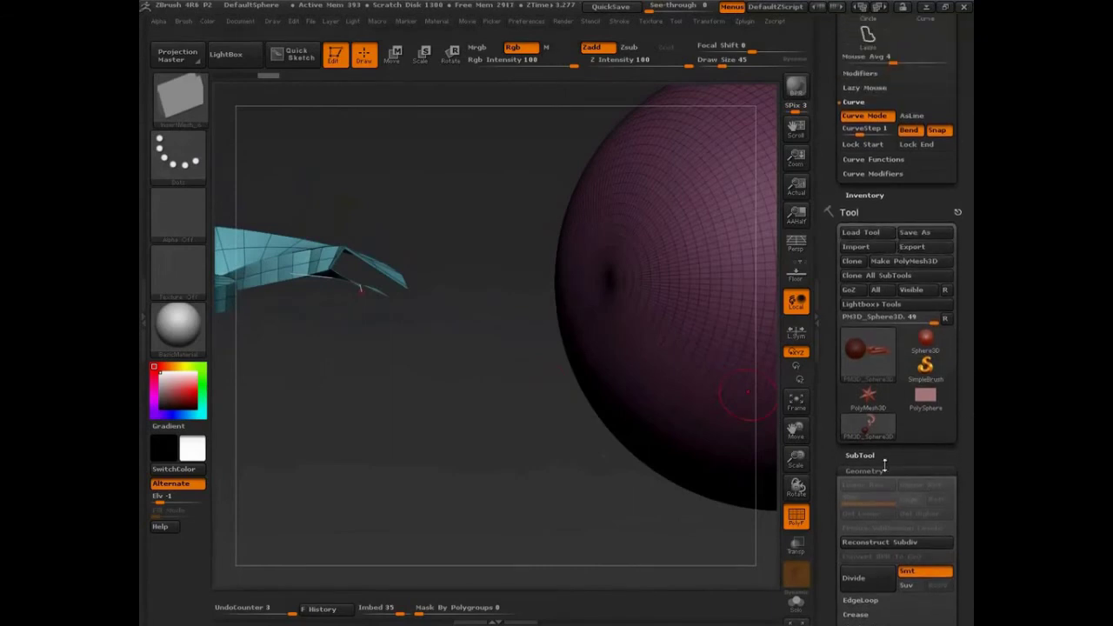
scroll(966, 477, "down", 10)
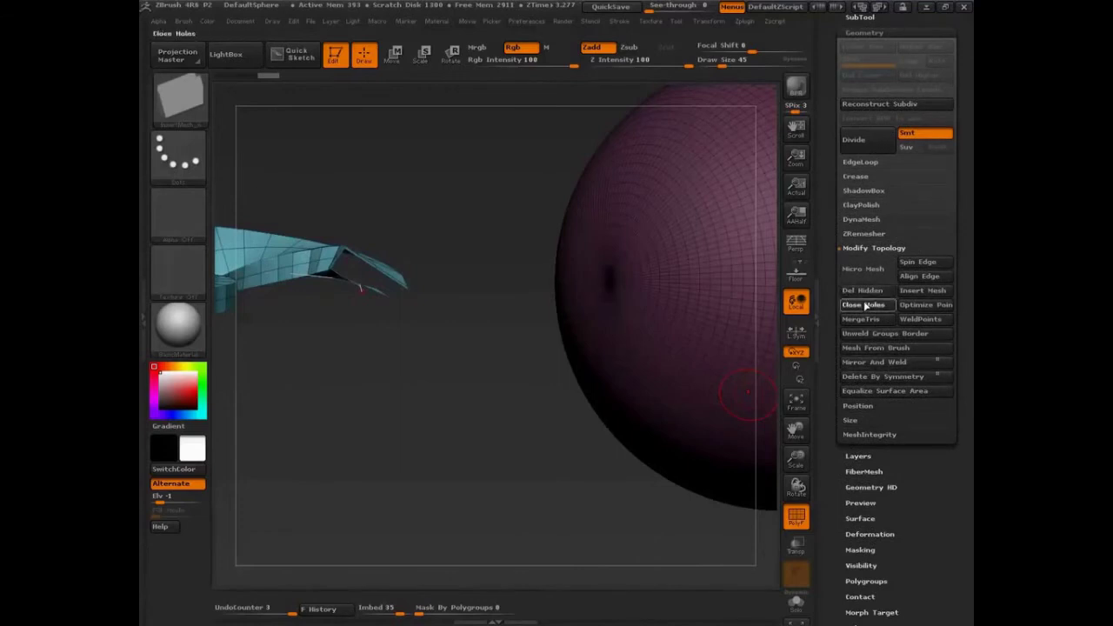
left_click(865, 304)
left_click_drag(462, 283, 471, 339)
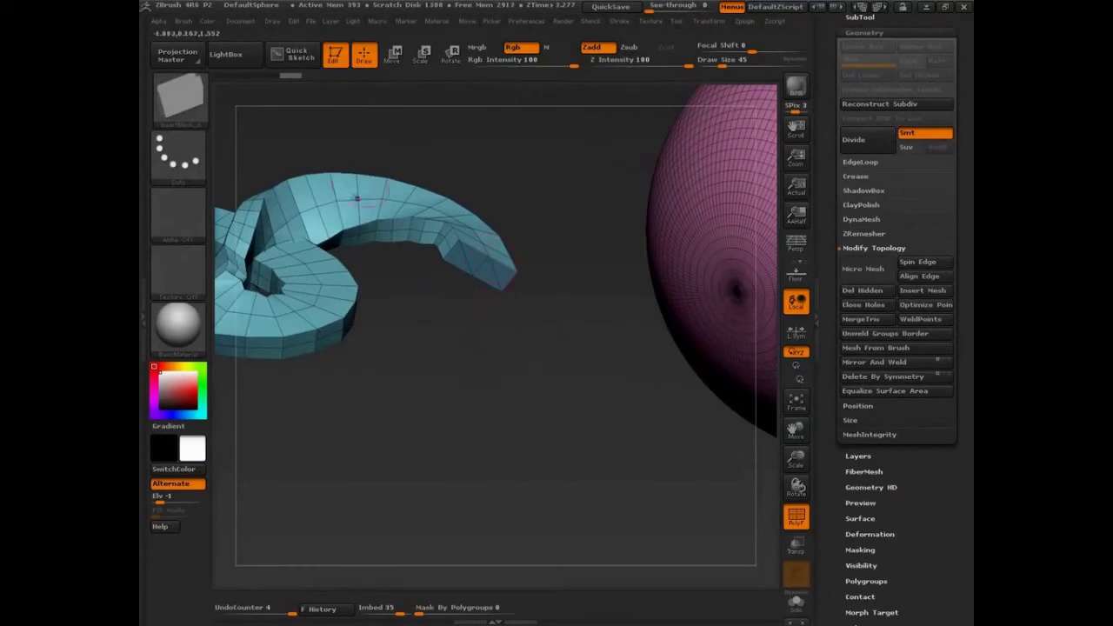
Step: Examine both capped ends and the bends of the strand from several angles
left_click_drag(516, 391, 471, 379)
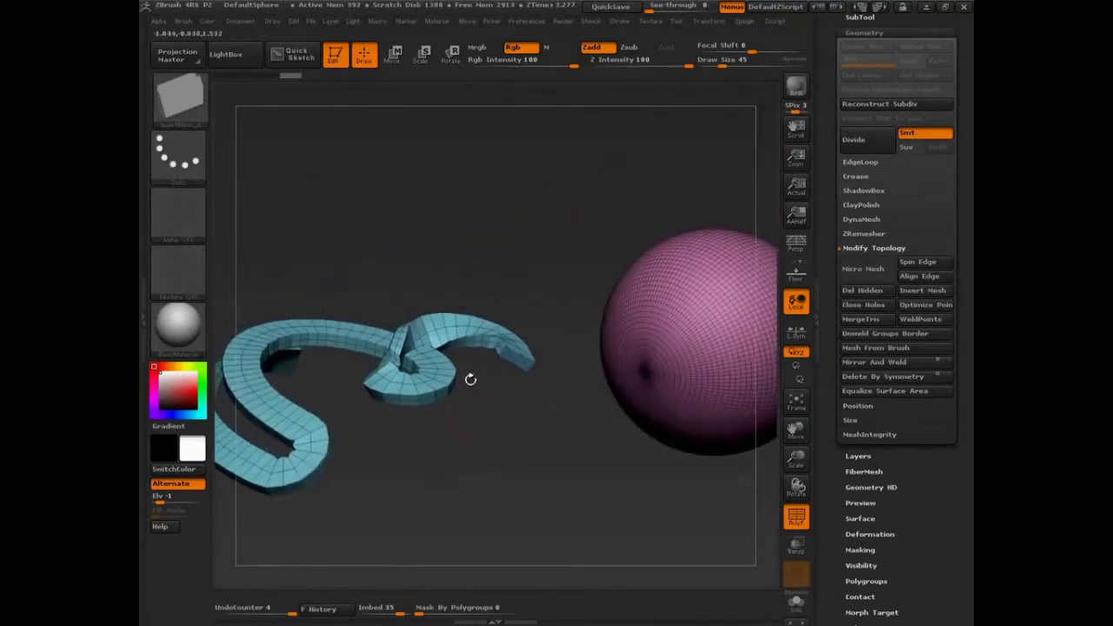
left_click_drag(471, 519, 403, 425)
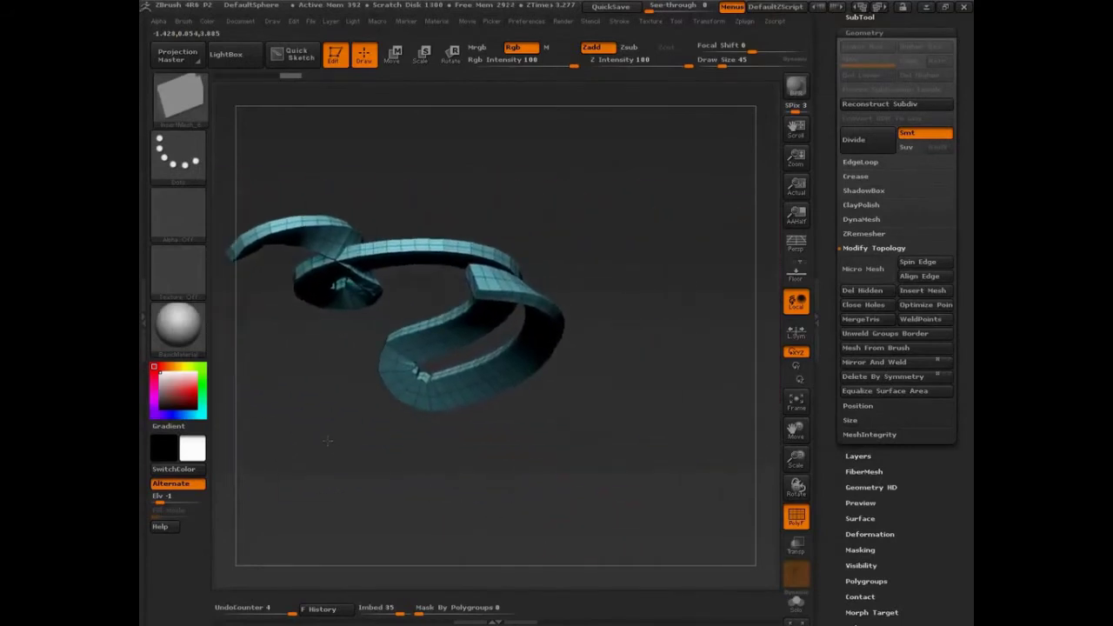
left_click_drag(327, 440, 432, 472)
left_click_drag(615, 454, 540, 453, "alt")
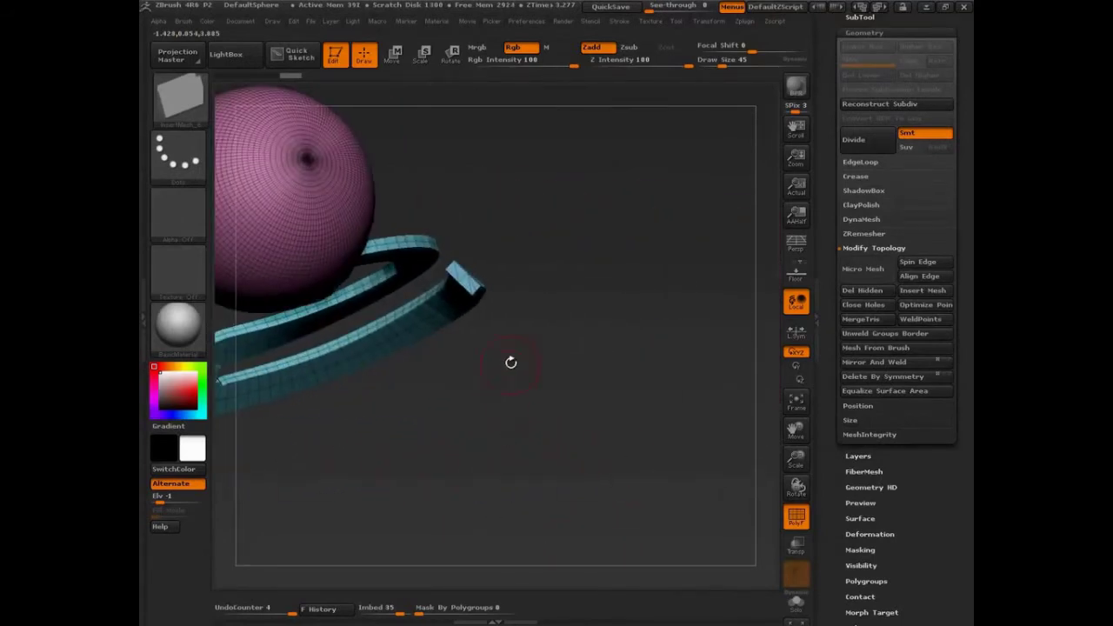
left_click_drag(510, 361, 344, 417)
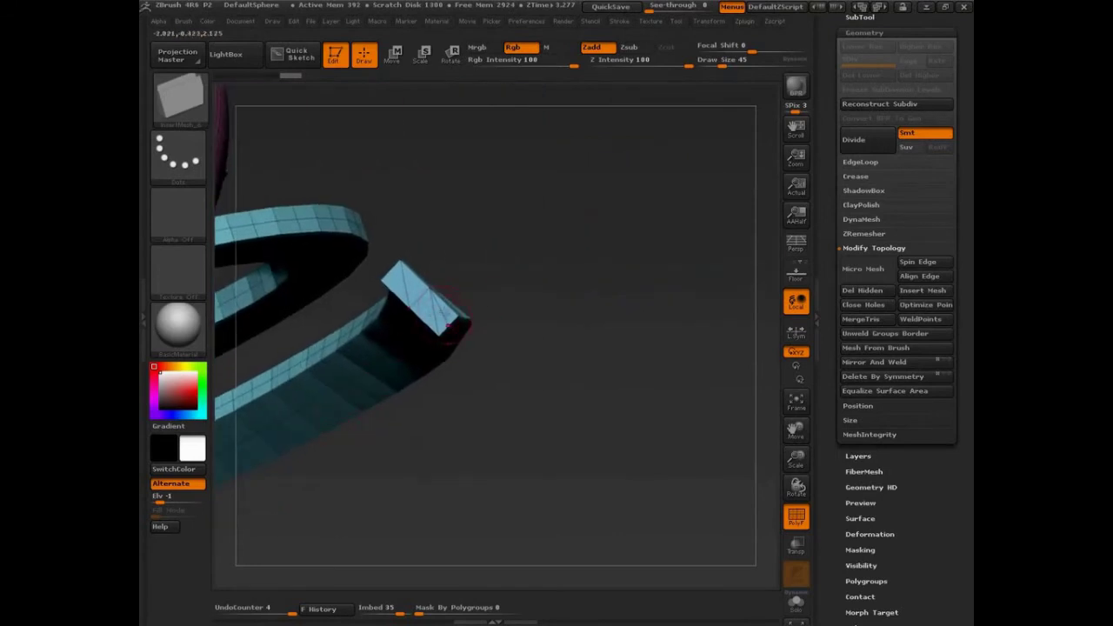
left_click_drag(584, 373, 546, 337)
left_click_drag(481, 259, 485, 387)
left_click_drag(641, 465, 485, 437, "alt")
left_click_drag(392, 473, 446, 397)
left_click_drag(375, 403, 486, 413)
Step: Switch to the PolySphere tool and undo its edits back to the solid block with two subdivision levels
left_click_drag(970, 185, 972, 311)
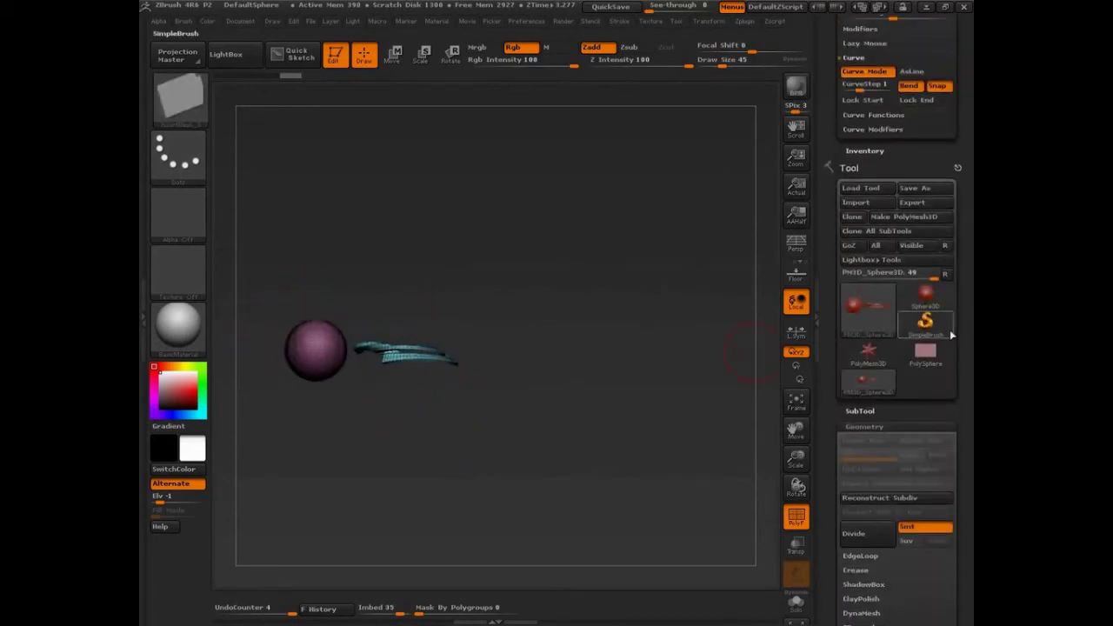
left_click(921, 358)
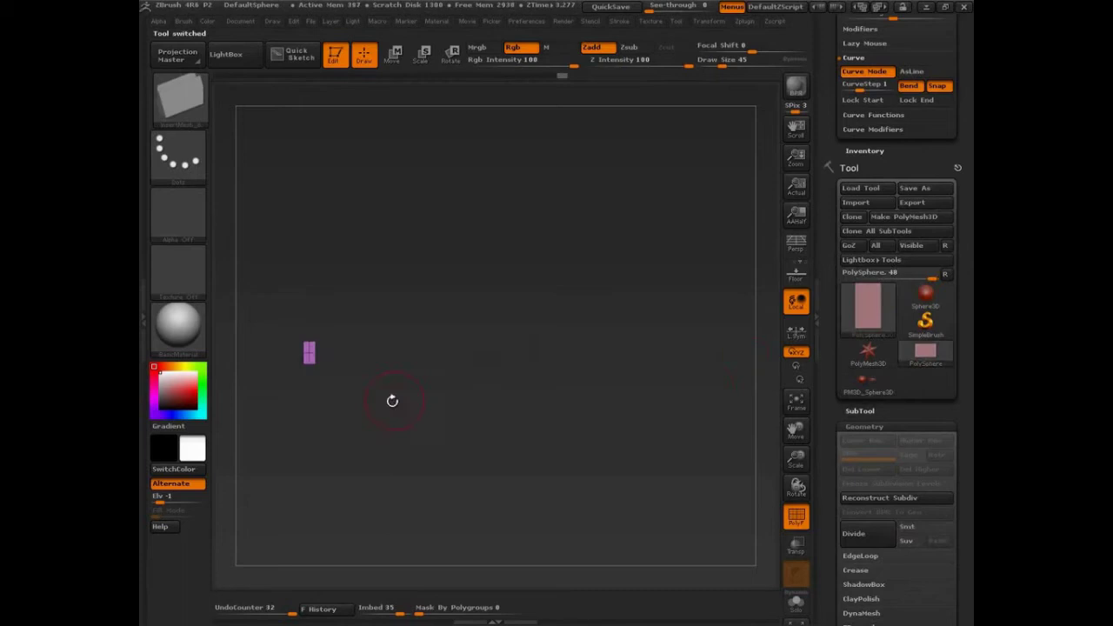
left_click_drag(392, 400, 636, 339)
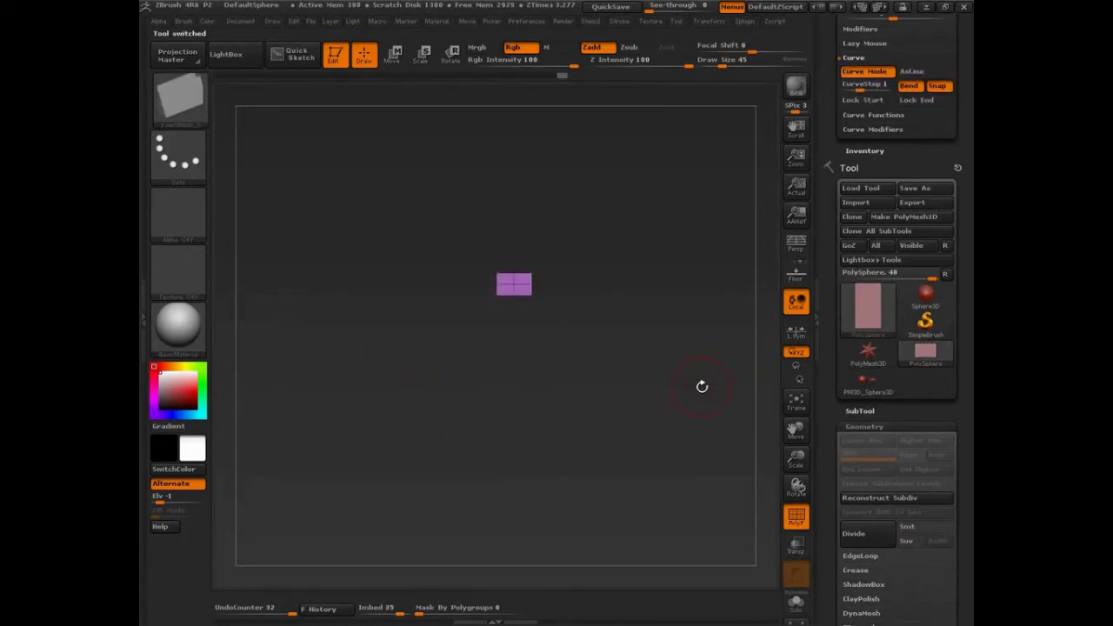
key("ctrl+z")
left_click_drag(604, 288, 586, 380)
key("ctrl+z")
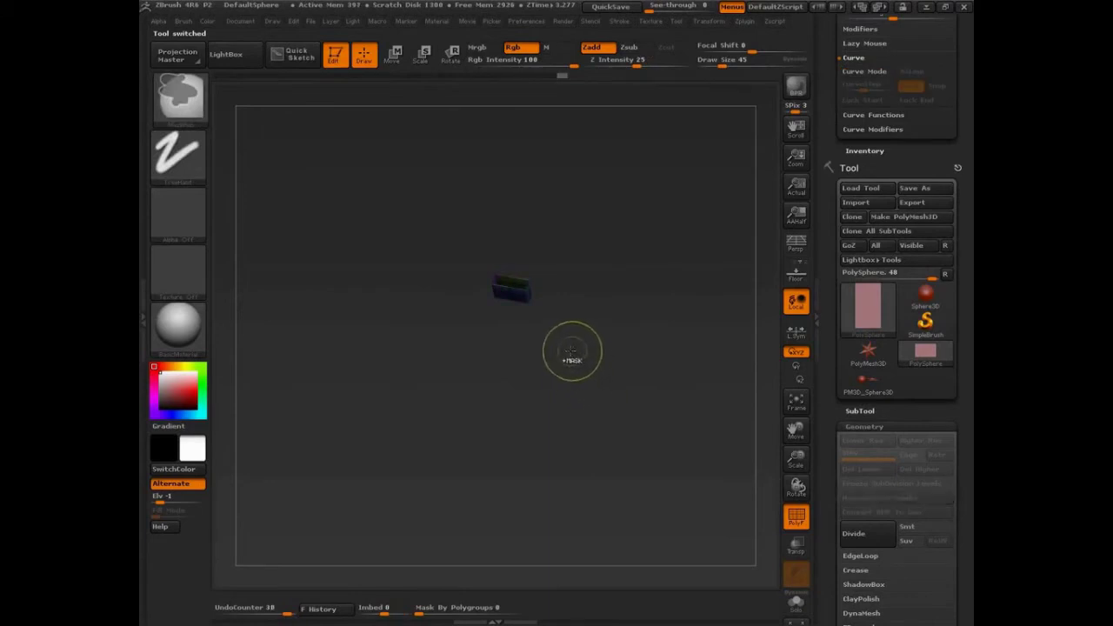
key("ctrl+z")
key("ctrl+z")
key("ctrl+z")
key("ctrl+z")
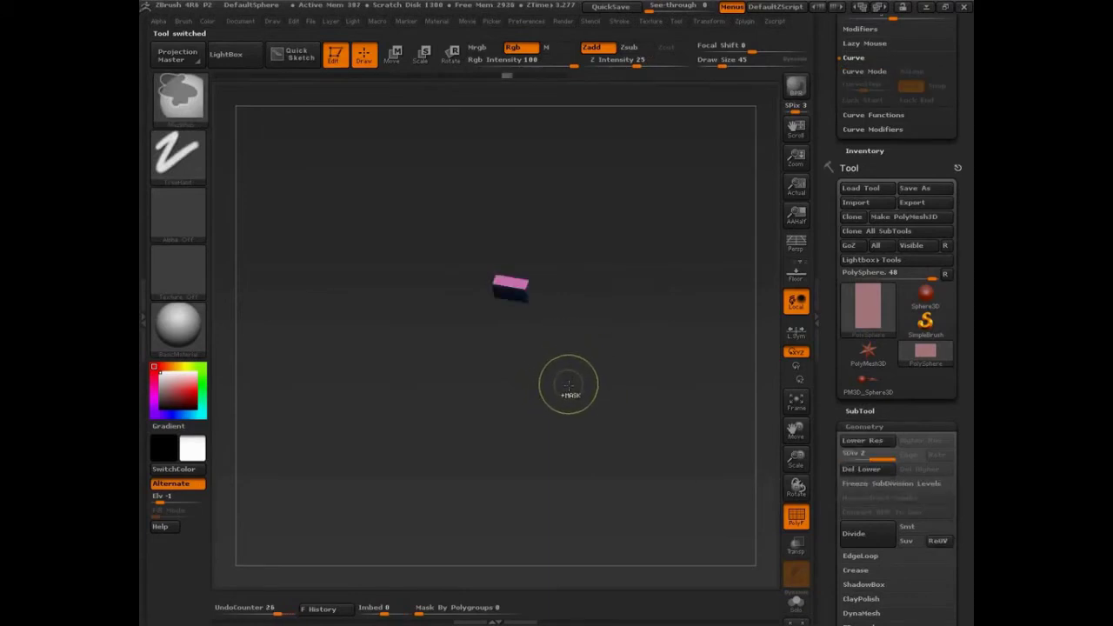
Step: Delete the lower subdivision level of the solid block
mouse_move(567, 385)
left_mouse_down()
mouse_move(589, 278)
mouse_move(573, 312)
mouse_move(569, 388)
left_mouse_up()
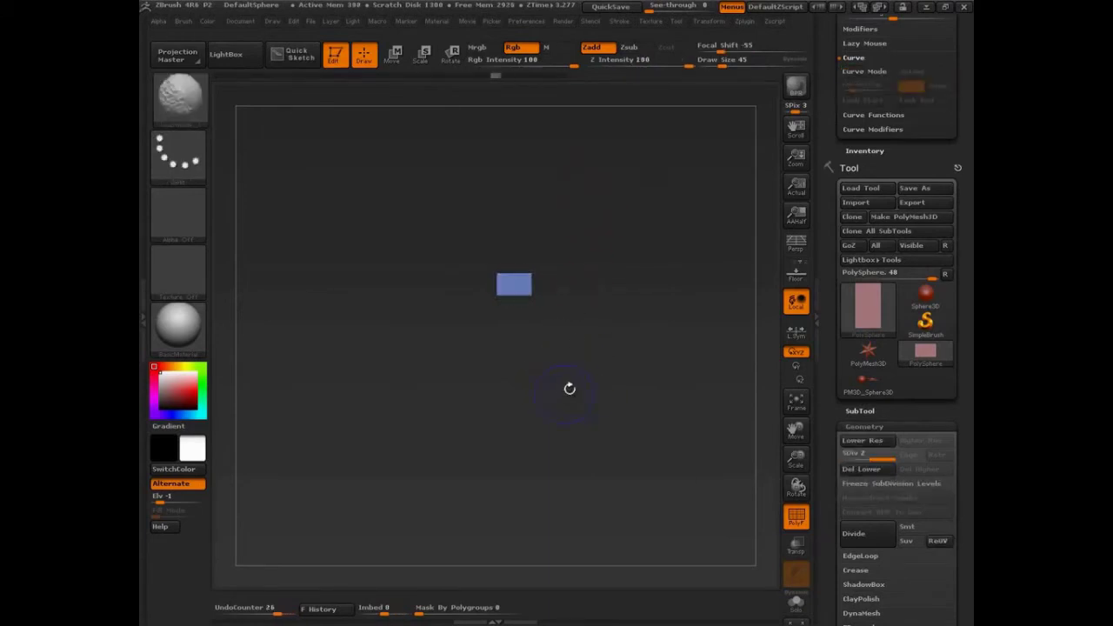
key("ctrl+shift")
key("shift+f")
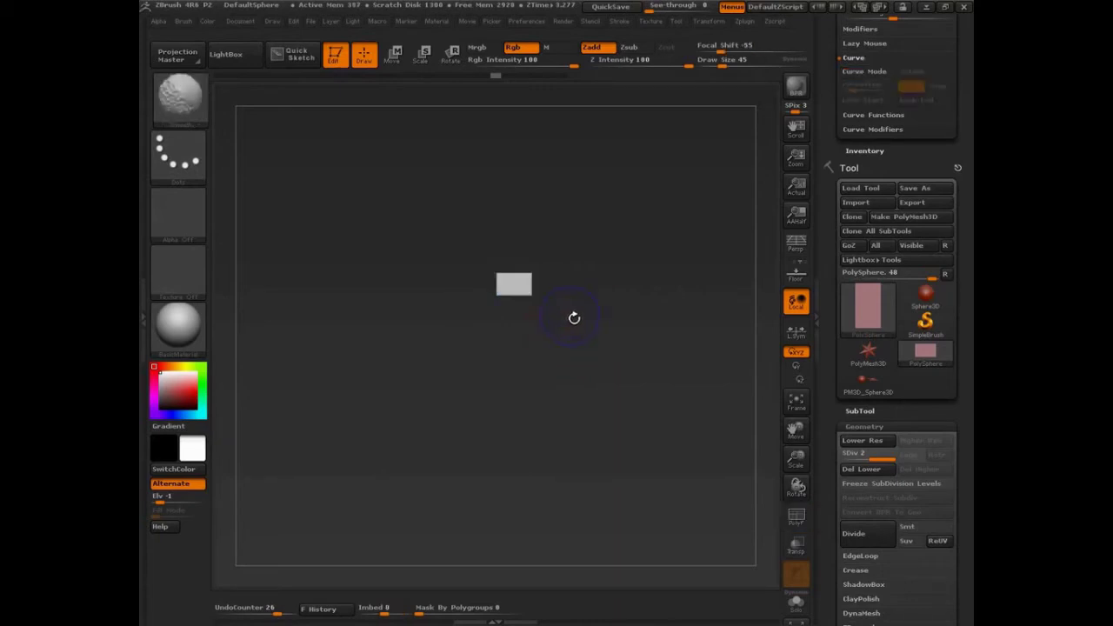
key("shift+f")
left_click_drag(576, 287, 621, 394, "alt")
left_click_drag(621, 394, 632, 484, "alt")
left_click_drag(690, 278, 650, 329)
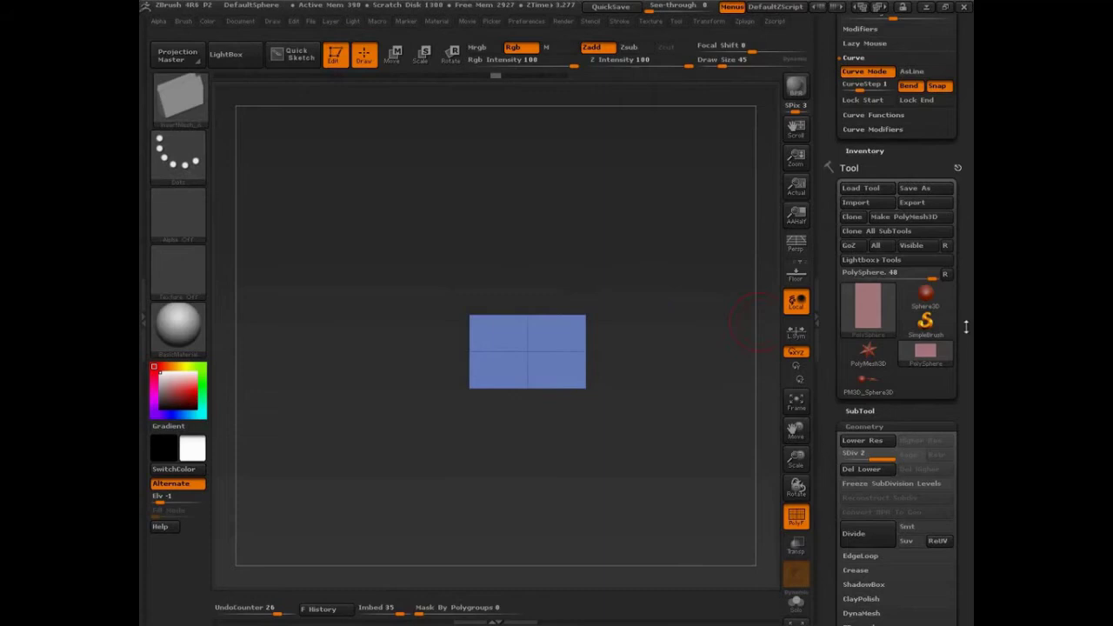
left_click_drag(971, 394, 971, 273)
left_click_drag(971, 355, 972, 269)
left_click(860, 101)
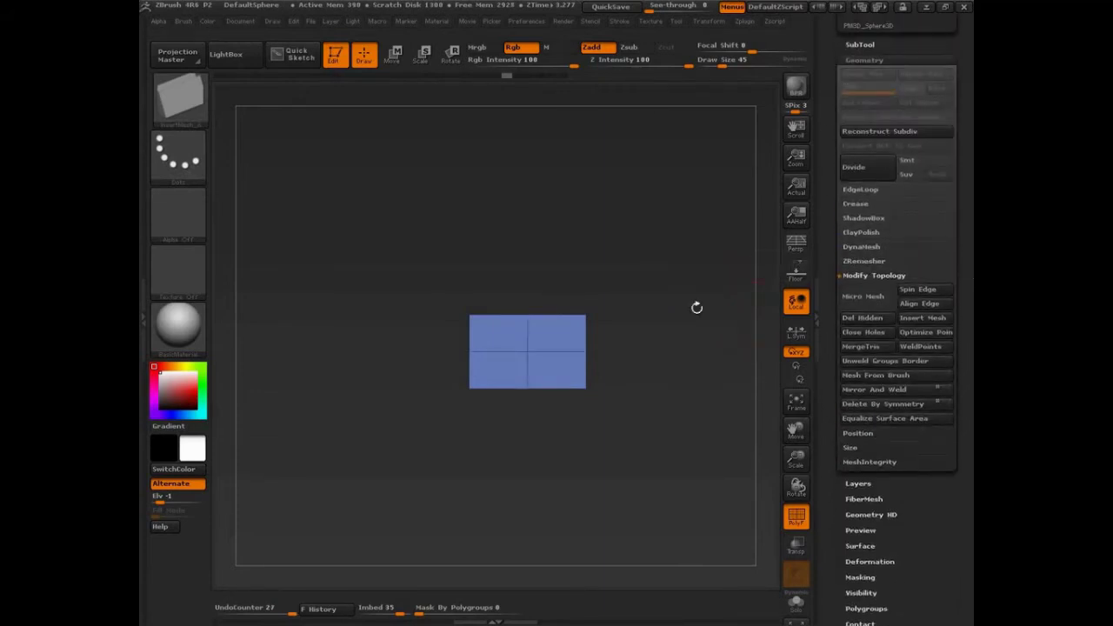
Step: Switch to Move and draw a vertical transpose line about 0.87 units long upward from the block's centre
left_click_drag(631, 311, 631, 336)
left_click_drag(629, 280, 615, 325)
key("w")
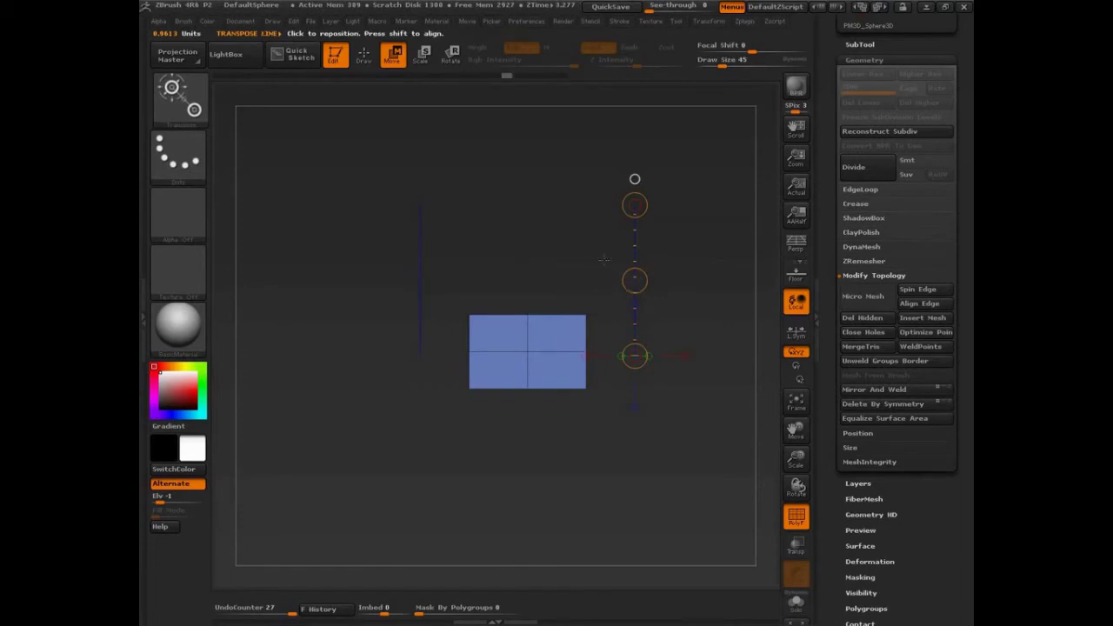
mouse_move(603, 259)
left_mouse_down()
mouse_move(567, 288)
mouse_move(583, 251)
left_mouse_up()
left_click_drag(528, 351, 527, 214)
Step: Duplicate the block subtool twice, moving one copy directly above the original and the other directly below it
scroll(958, 221, "up", 5)
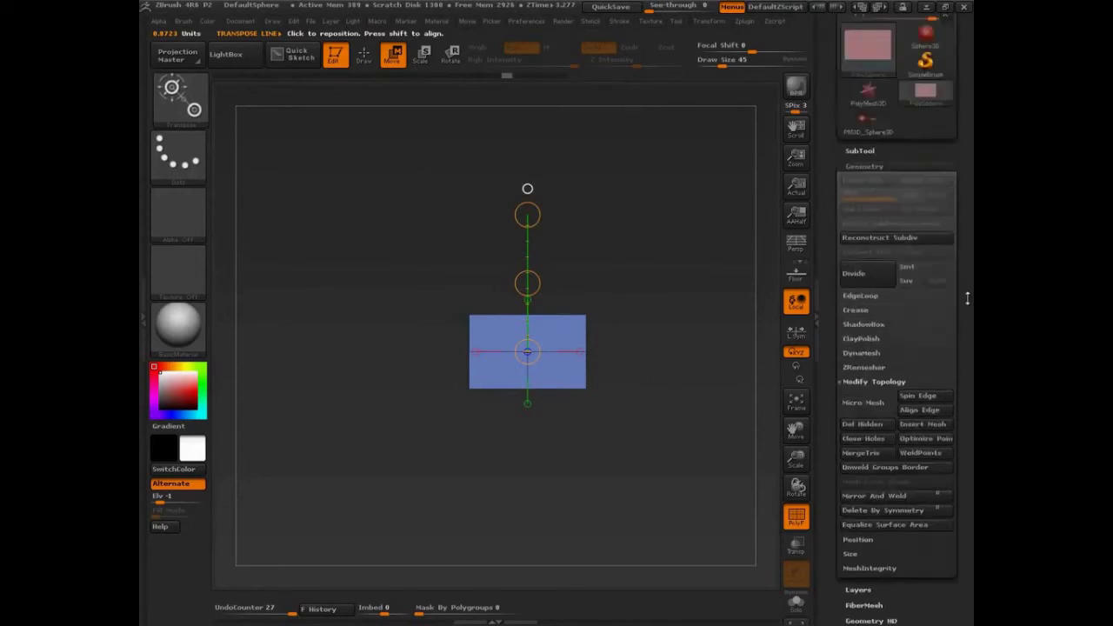
left_click(859, 257)
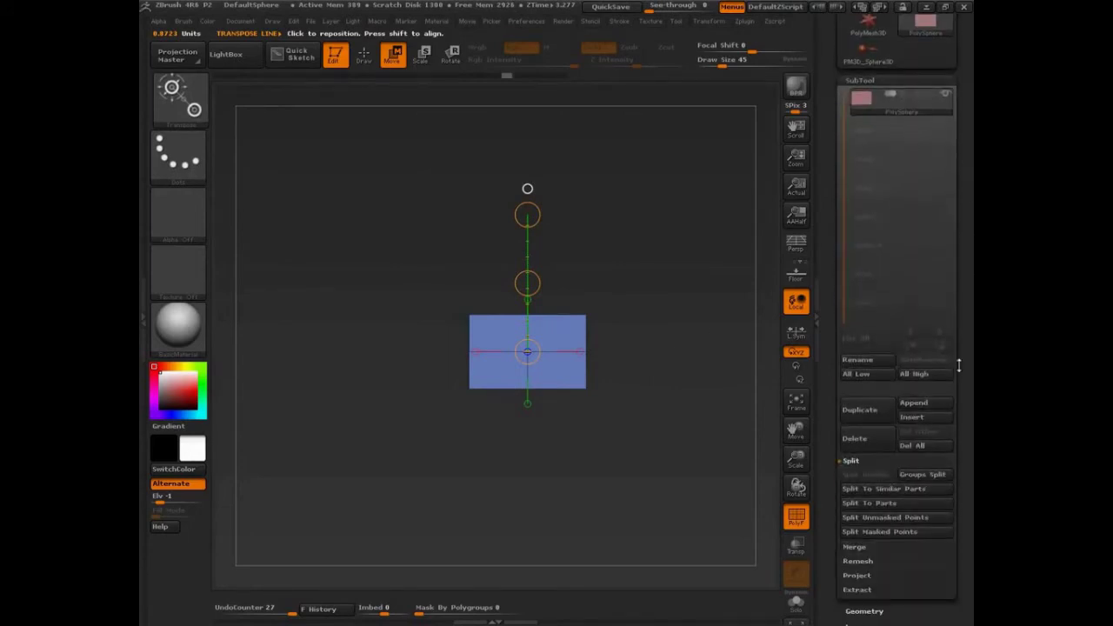
scroll(966, 345, "down", 3)
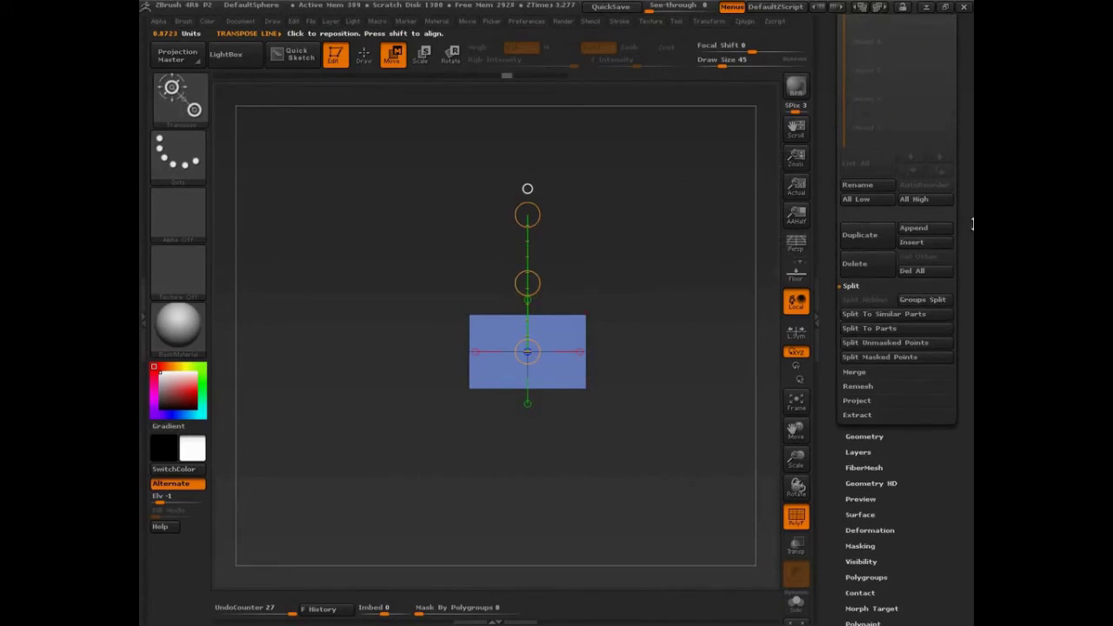
scroll(971, 308, "up", 2)
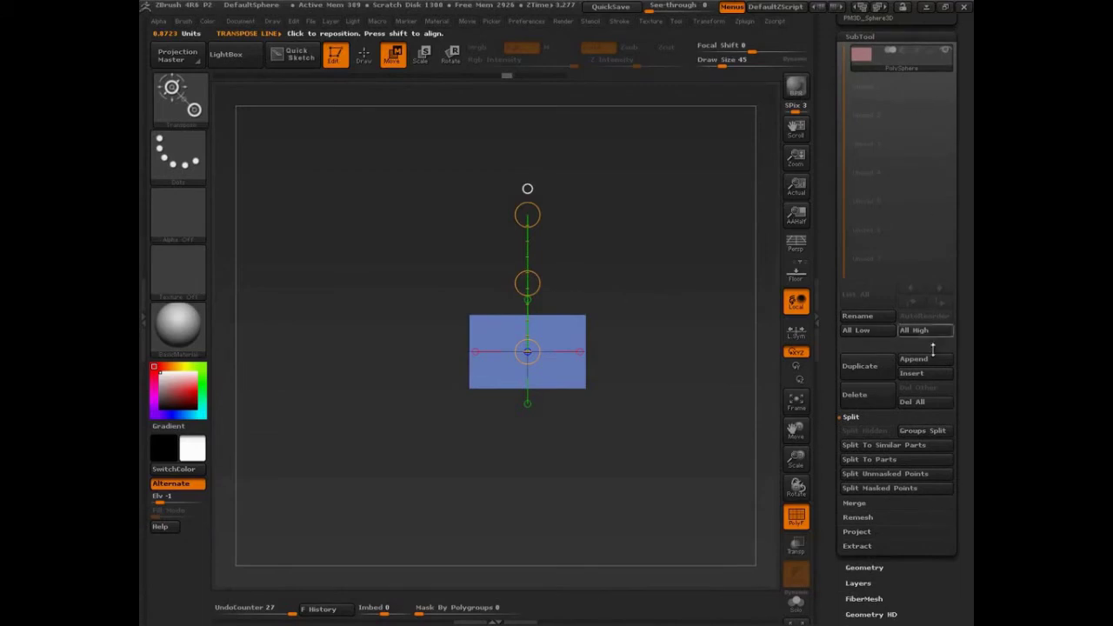
left_click(865, 370)
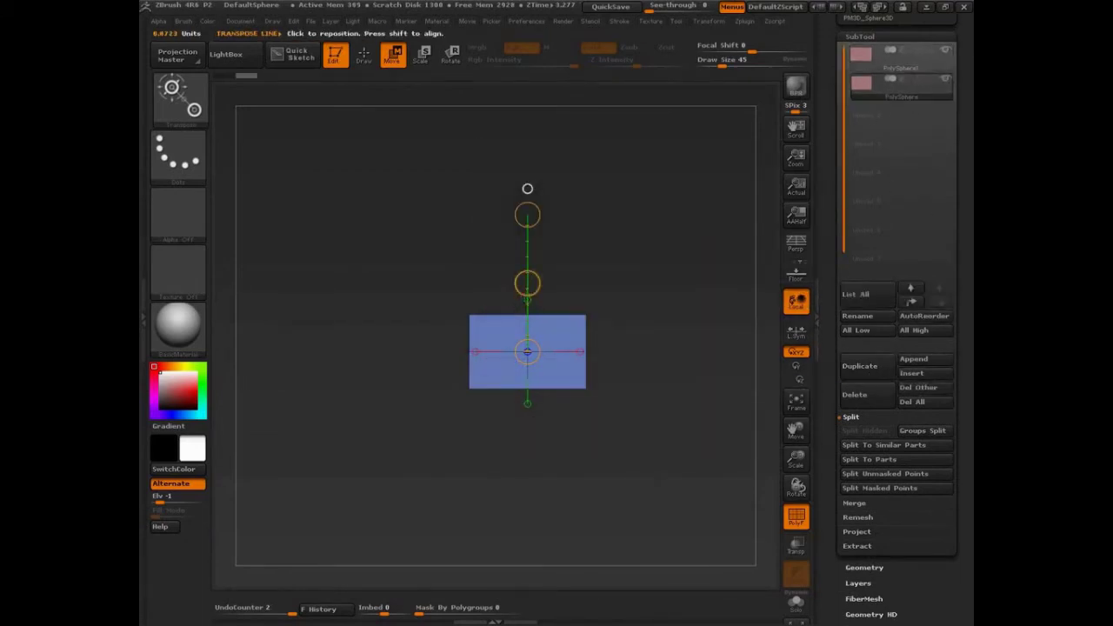
left_click_drag(527, 283, 526, 193)
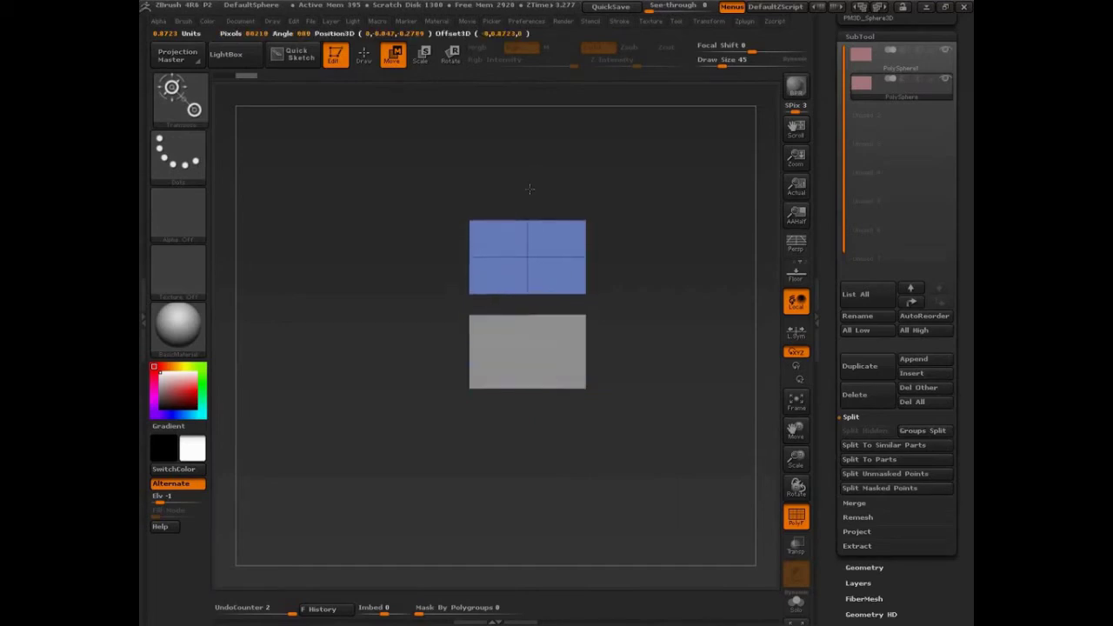
left_click(865, 368)
left_click_drag(527, 283, 519, 471)
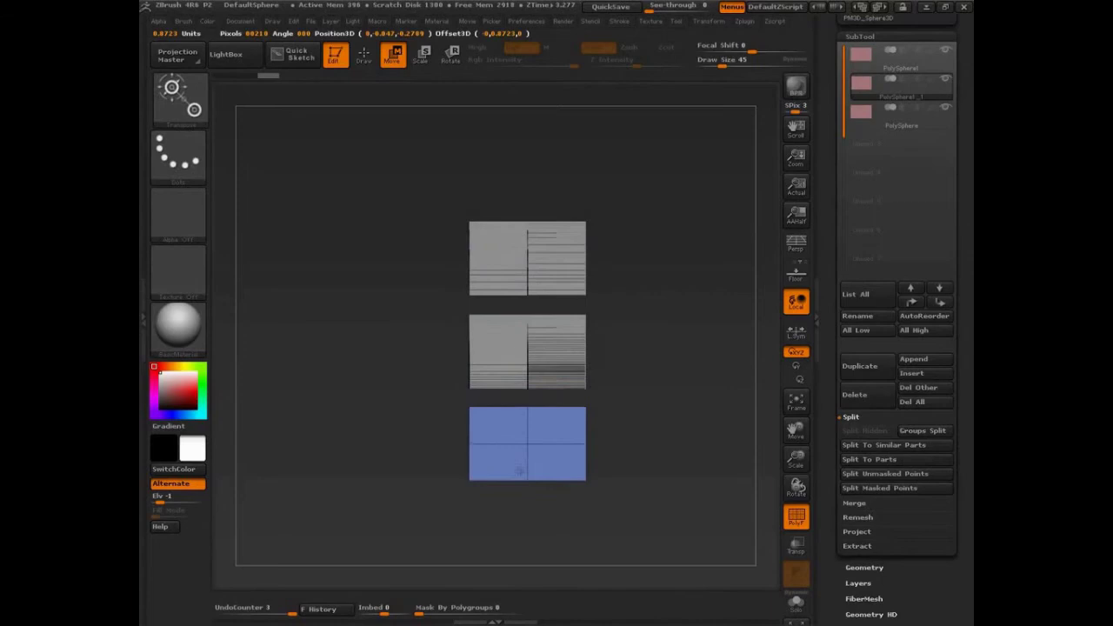
Step: Hide the upper and middle block subtools so that only the lowest block is shown
left_click_drag(526, 189, 499, 202)
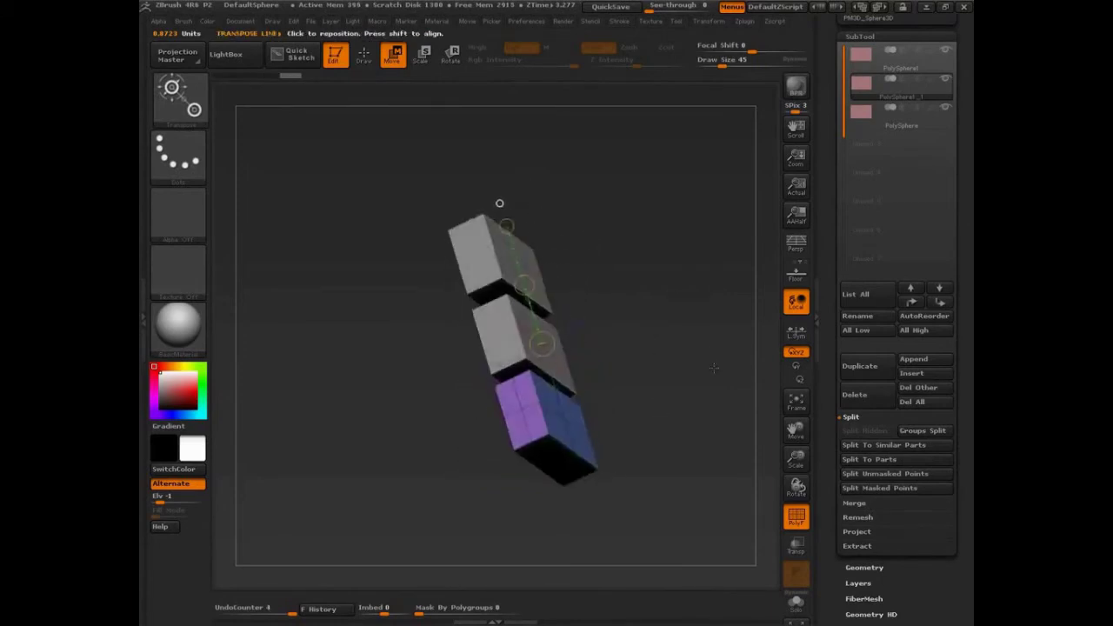
left_click_drag(714, 368, 641, 348)
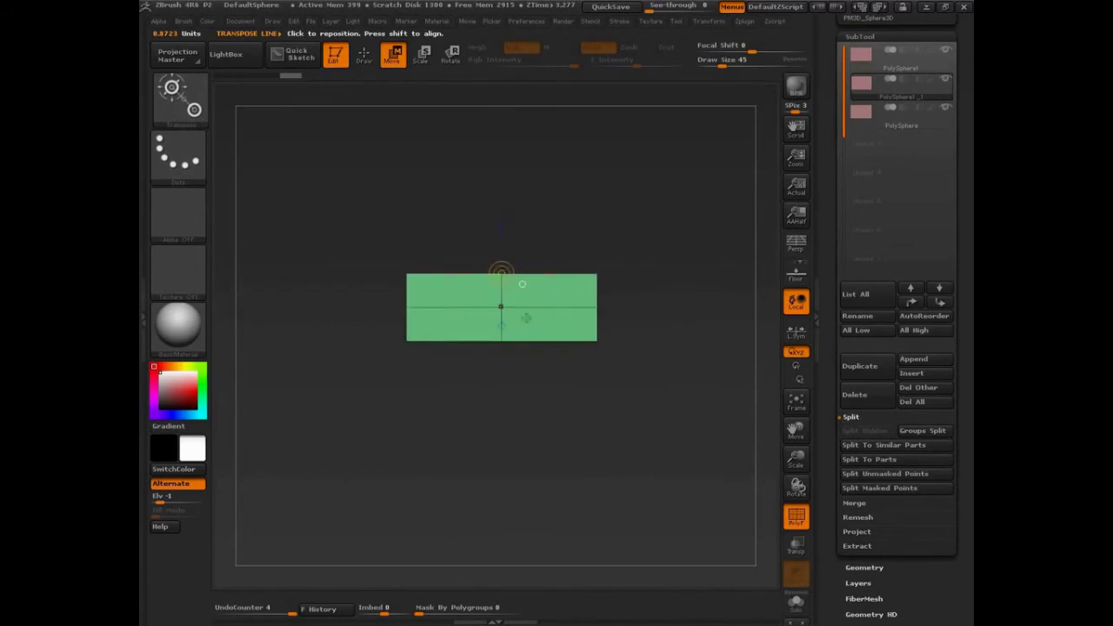
left_click_drag(655, 248, 721, 318, "shift")
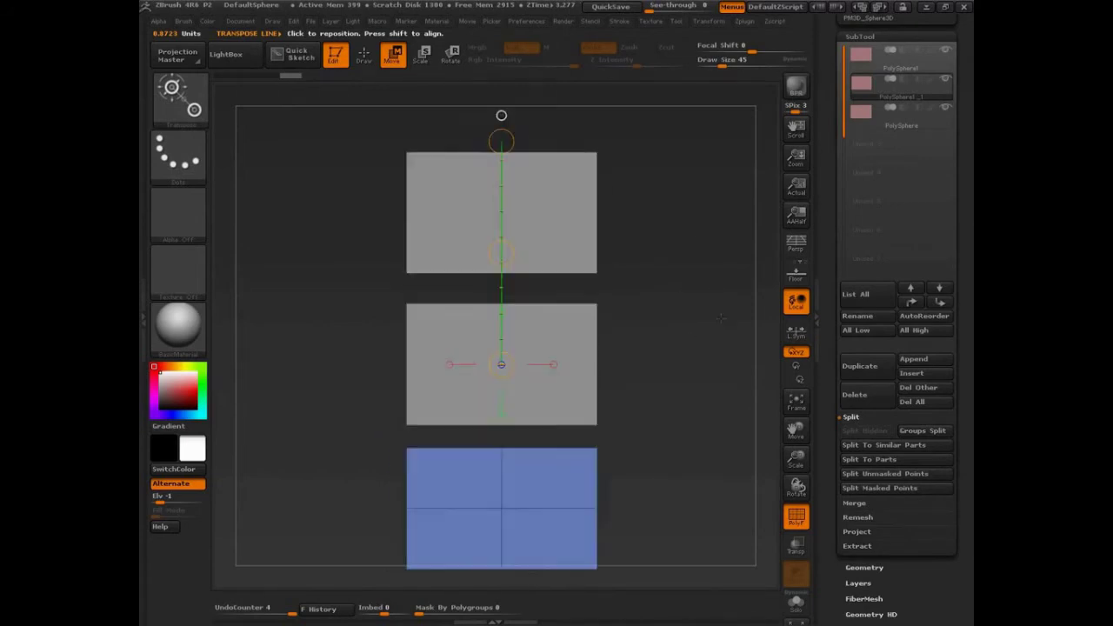
left_click(946, 108)
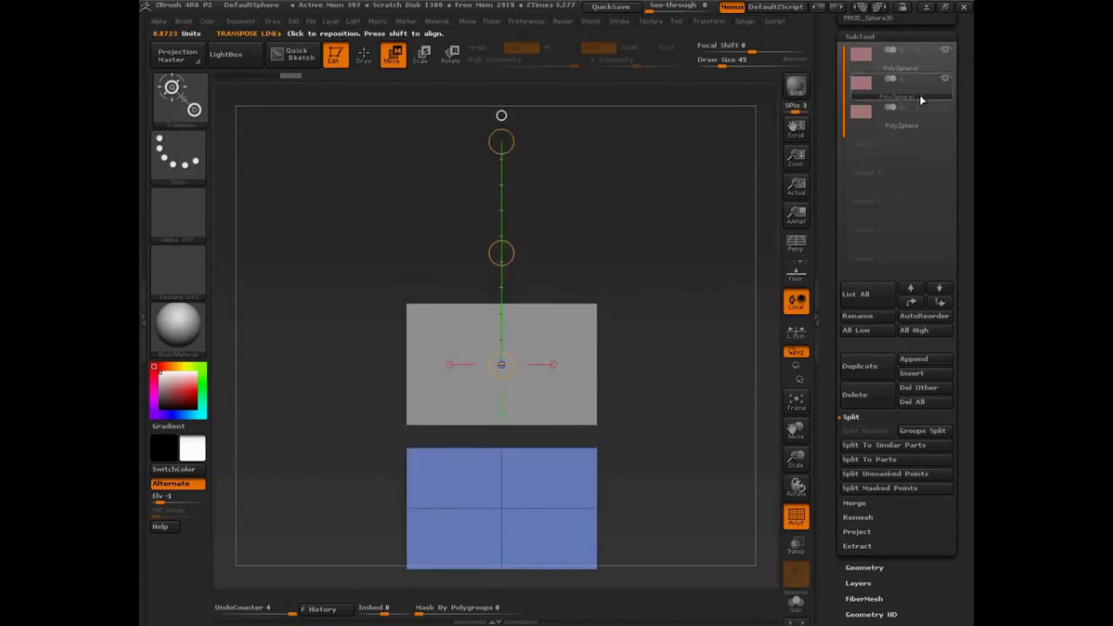
mouse_move(920, 101)
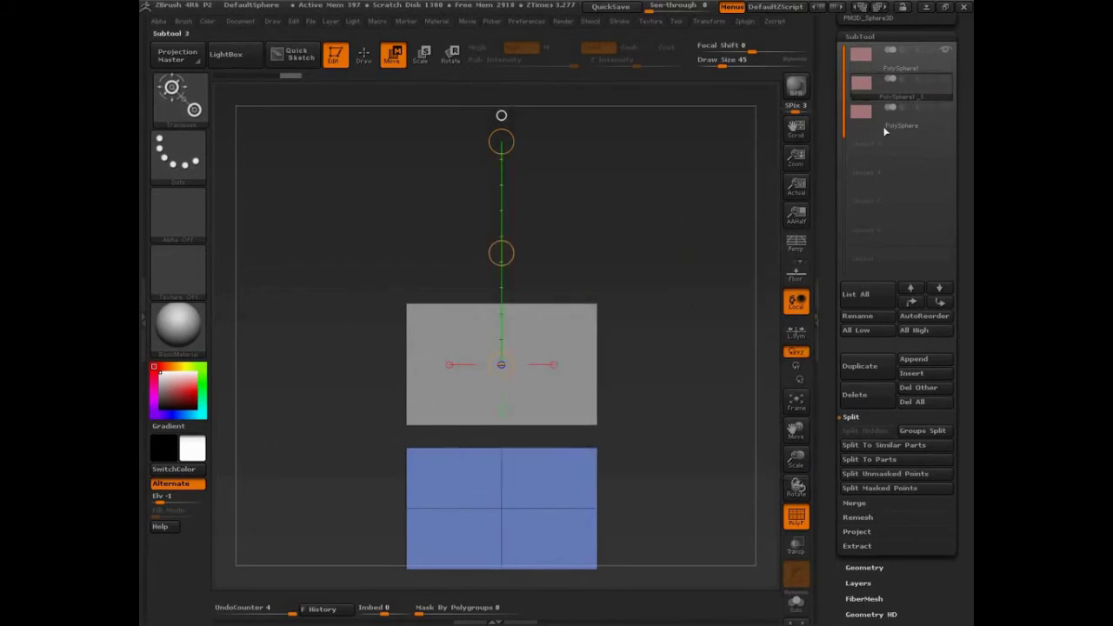
left_click(945, 50)
left_click_drag(648, 217, 606, 341)
left_click_drag(610, 390, 624, 258)
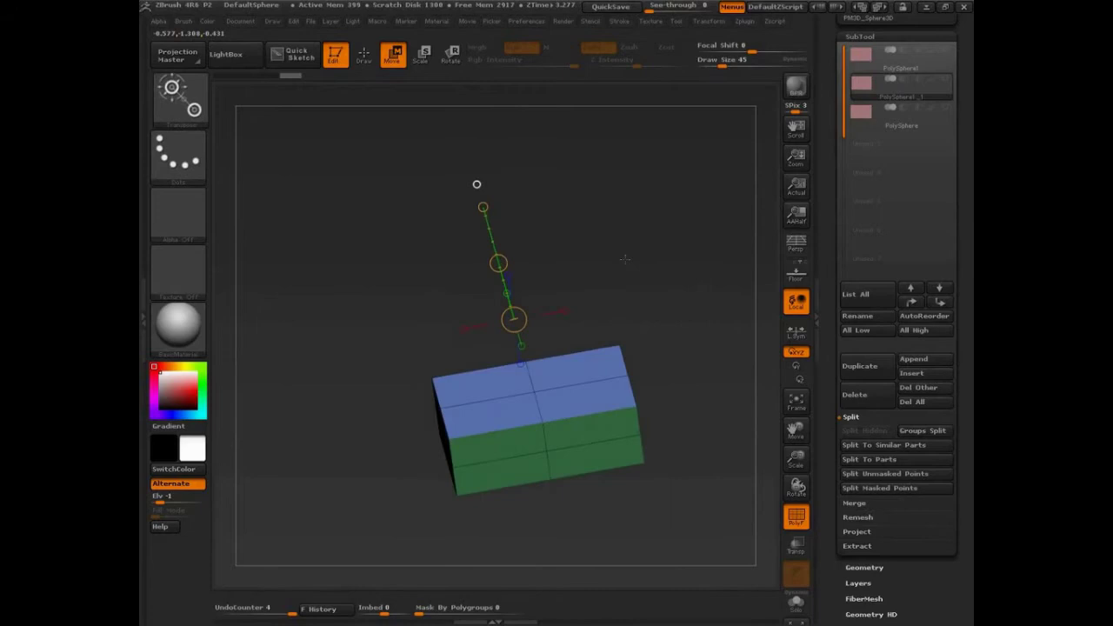
left_click_drag(755, 264, 713, 382)
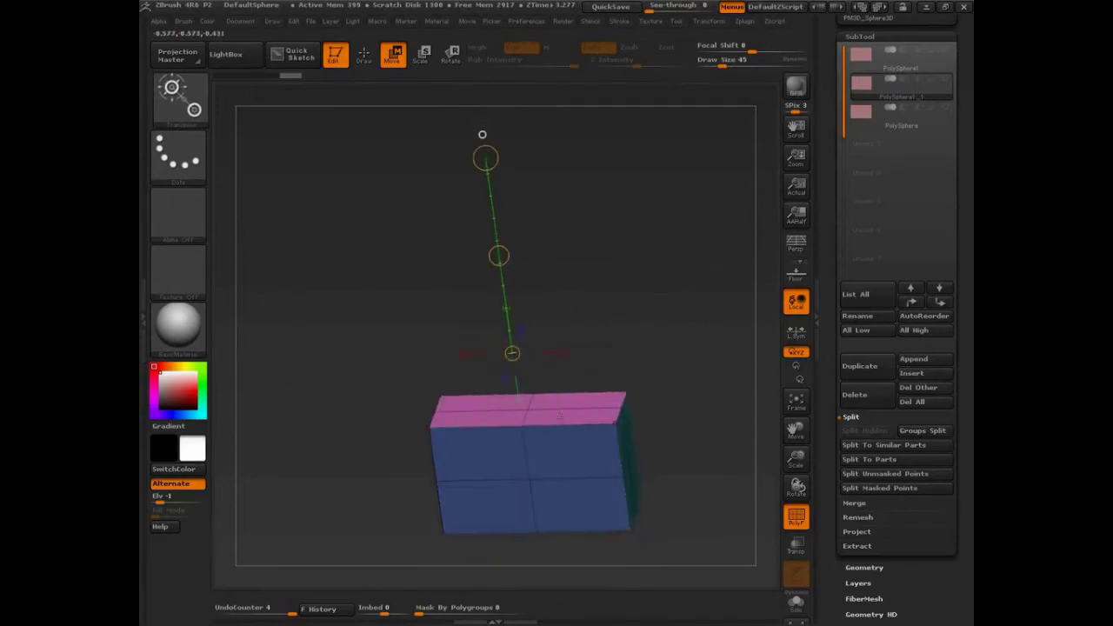
left_click_drag(483, 135, 492, 181)
Step: Switch to Draw and hide the top face polygroup of the lowest block, keeping its other faces shown
key("q")
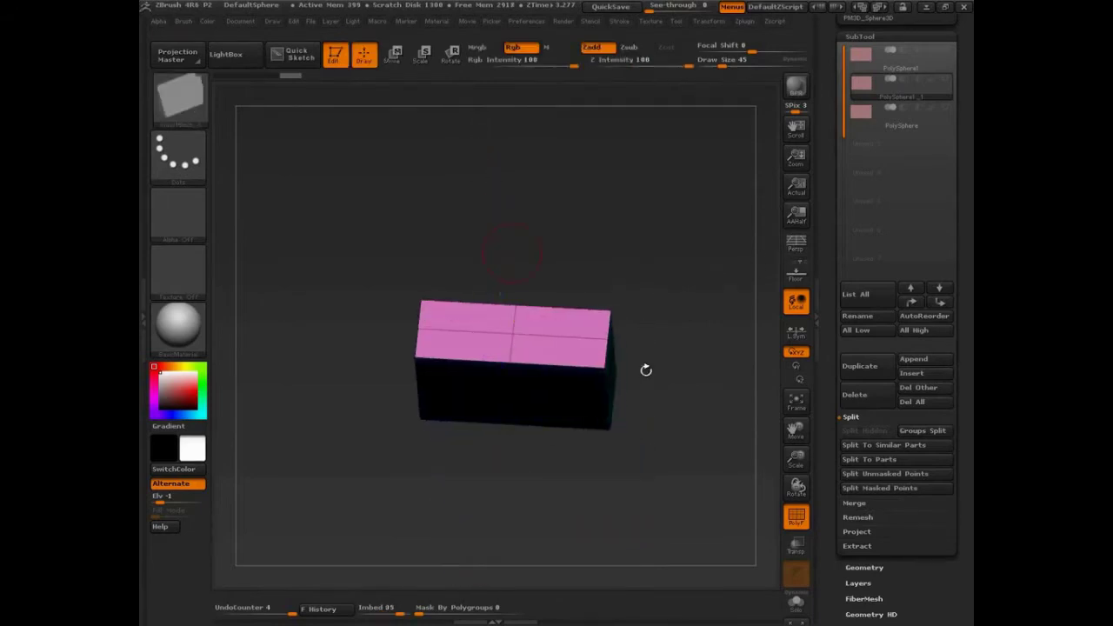
left_click(512, 332, "ctrl+shift")
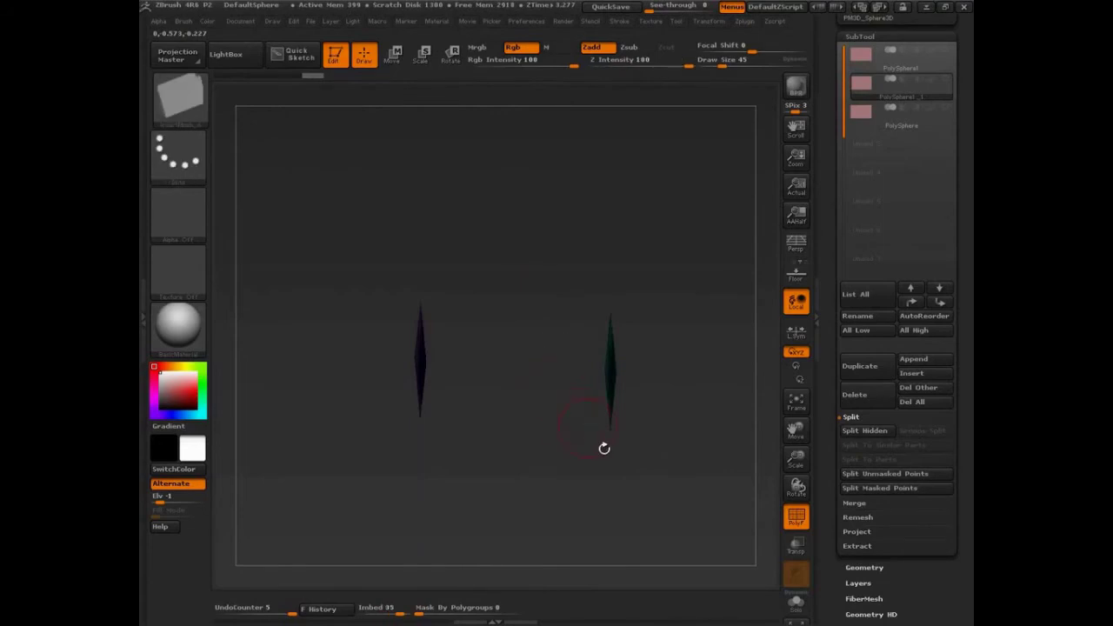
left_click(671, 395, "ctrl+shift")
left_click(512, 333, "ctrl+shift")
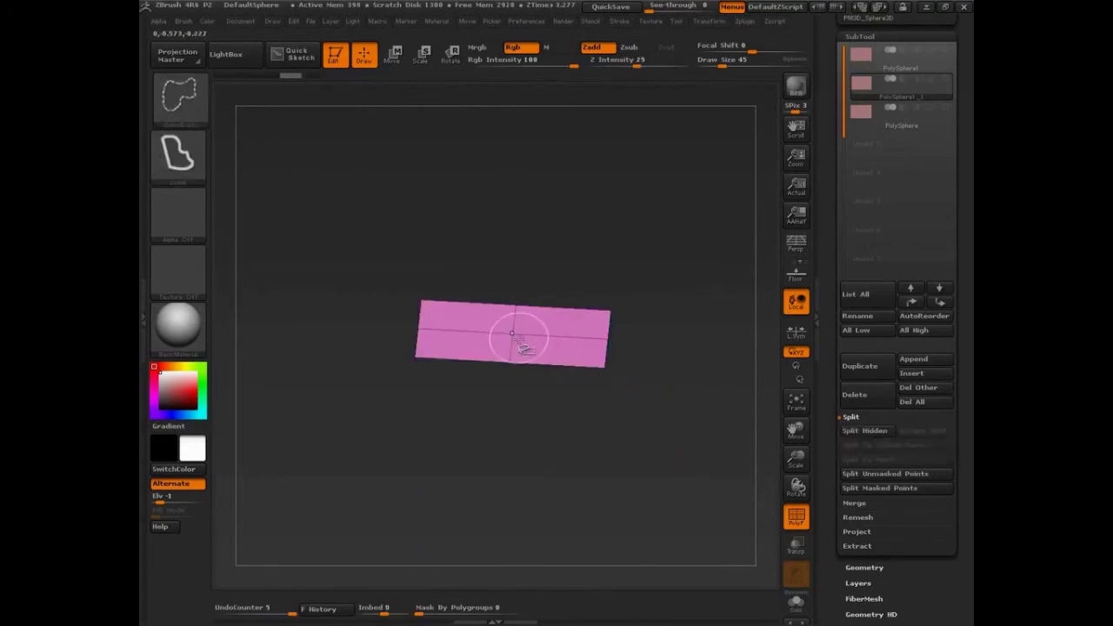
mouse_move(598, 176)
left_mouse_down("ctrl+shift")
mouse_move(702, 228)
mouse_move(721, 221)
left_mouse_up("ctrl+shift")
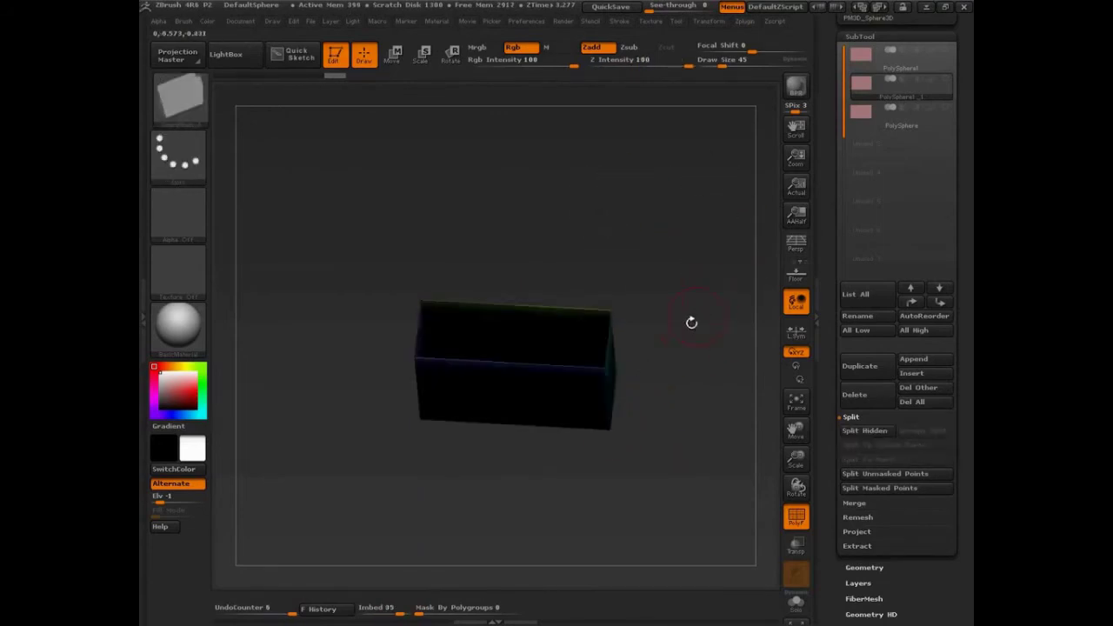
left_click_drag(691, 323, 696, 391)
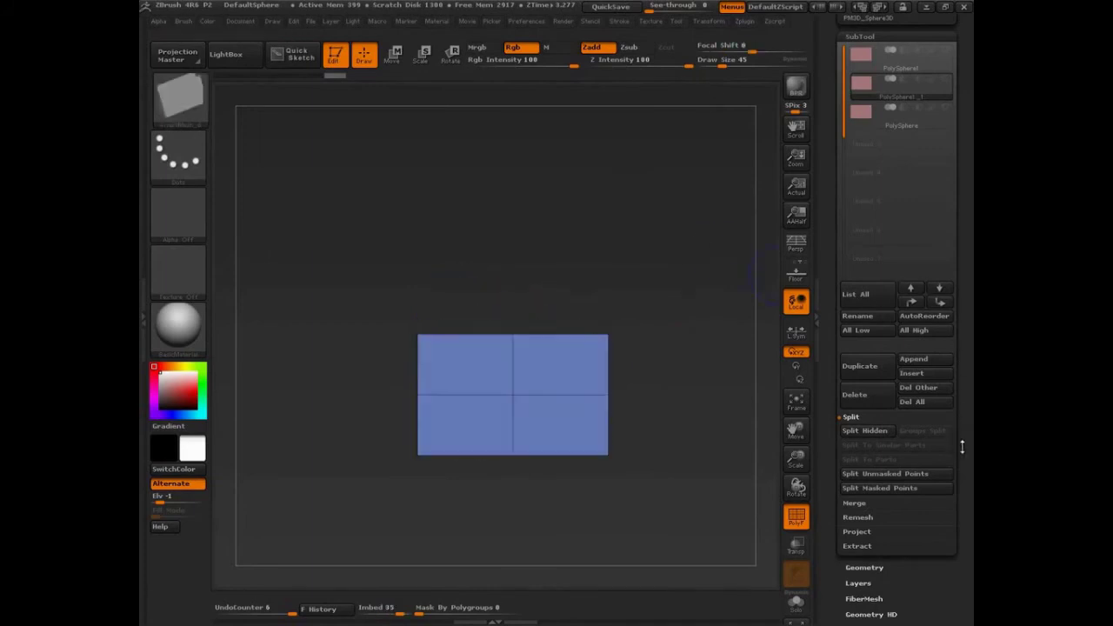
Step: Permanently delete the hidden top face of the lowest block with Del Hidden
left_click_drag(962, 447, 959, 364)
left_click(870, 373)
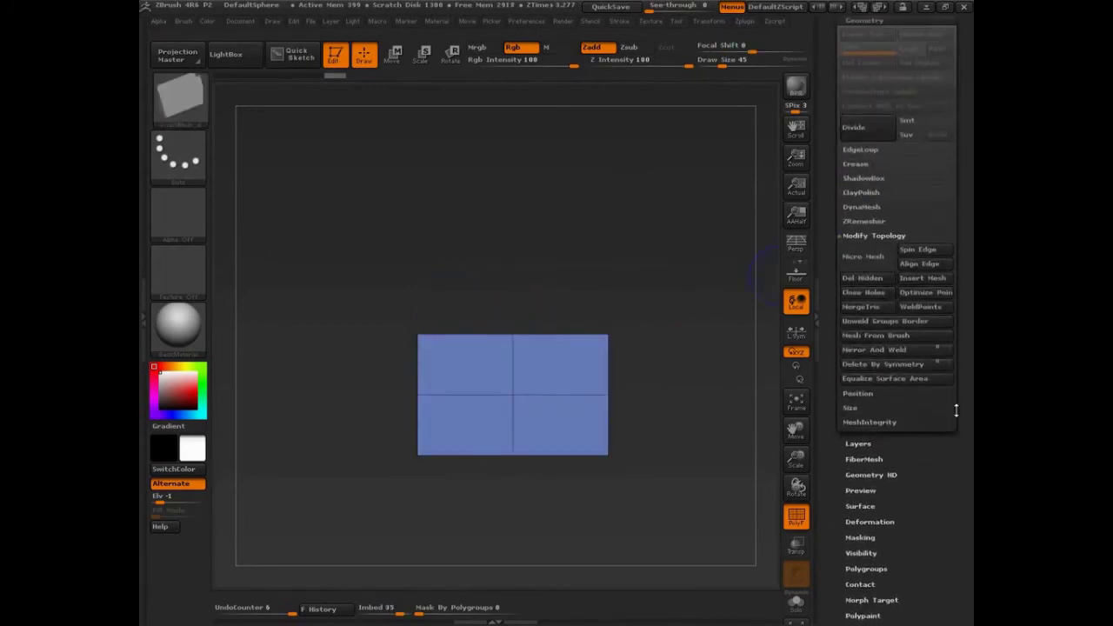
scroll(860, 339, "up", 1)
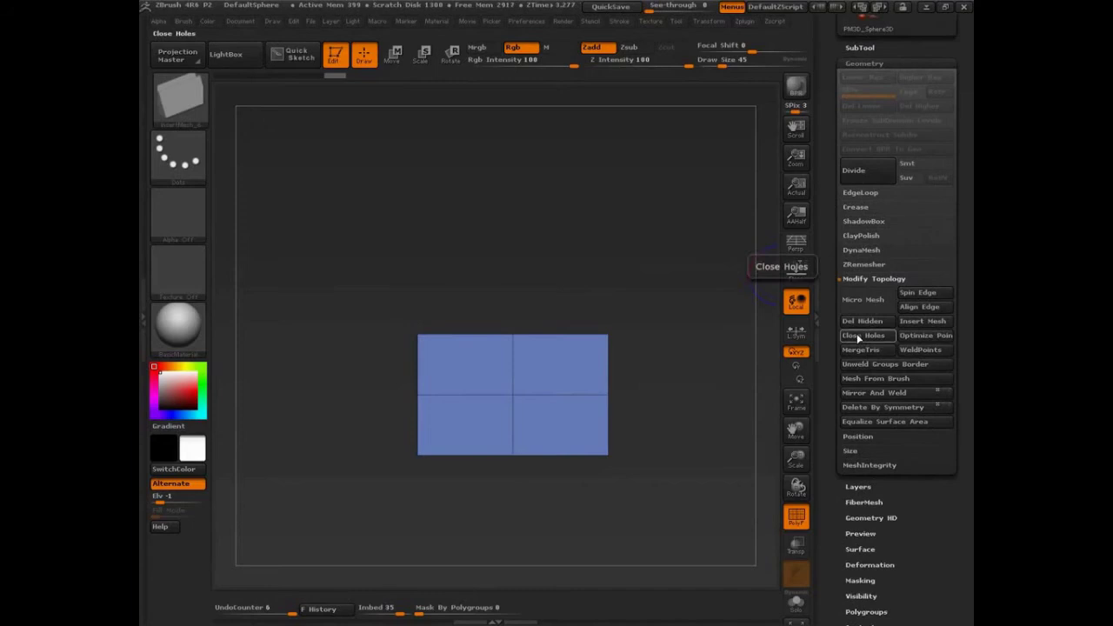
left_click(855, 323)
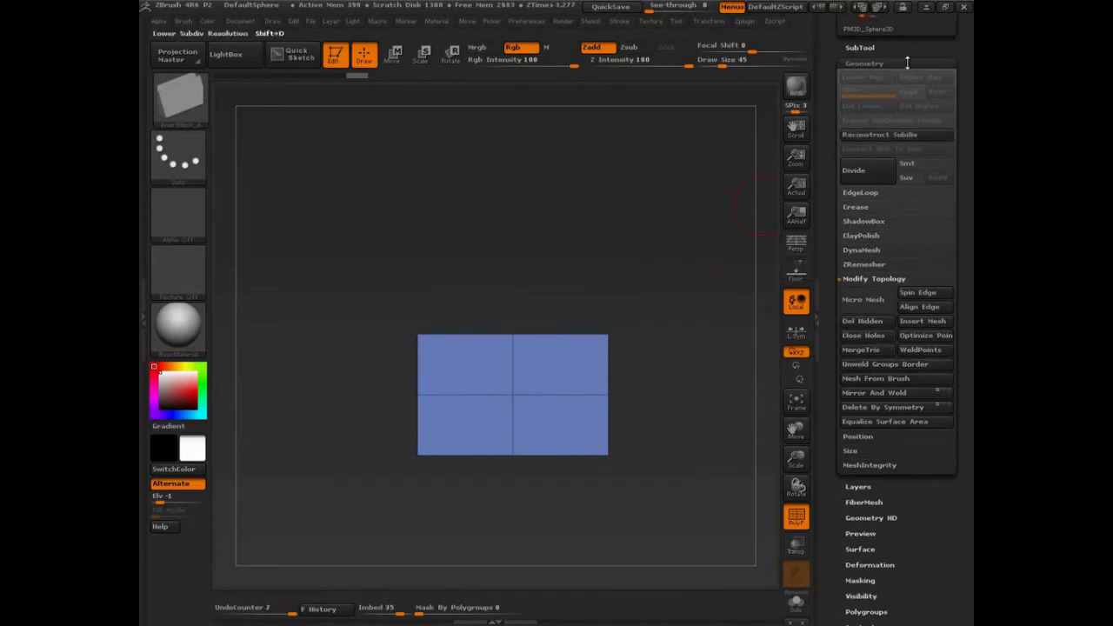
Step: Show all three block subtools again and make the uppermost block the active one
left_click(860, 48)
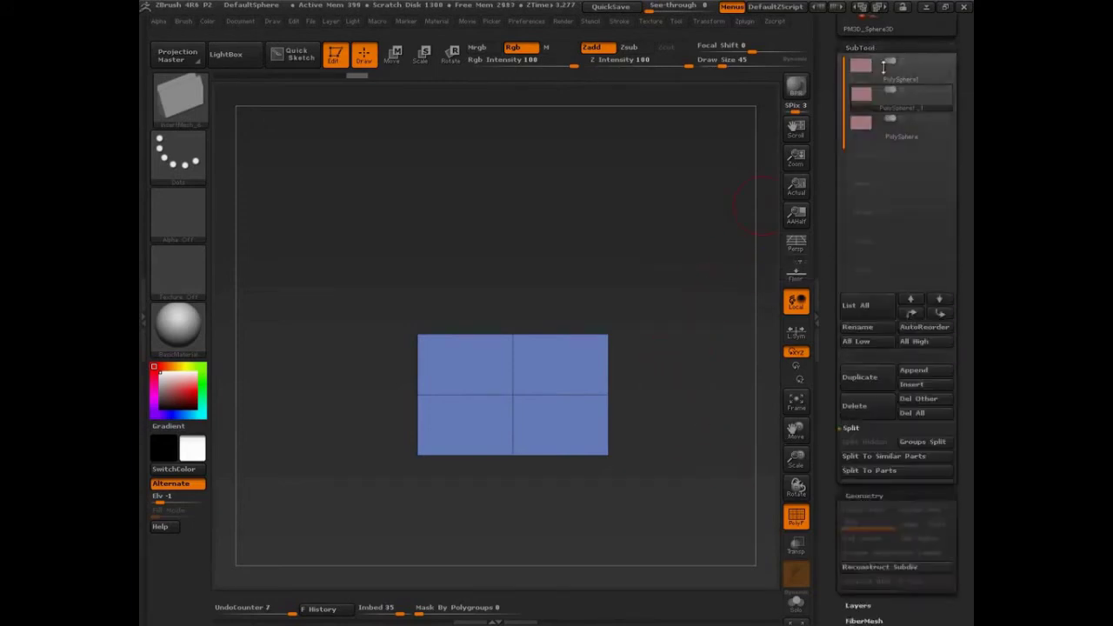
left_click(946, 90)
left_click_drag(666, 182, 646, 303, "alt")
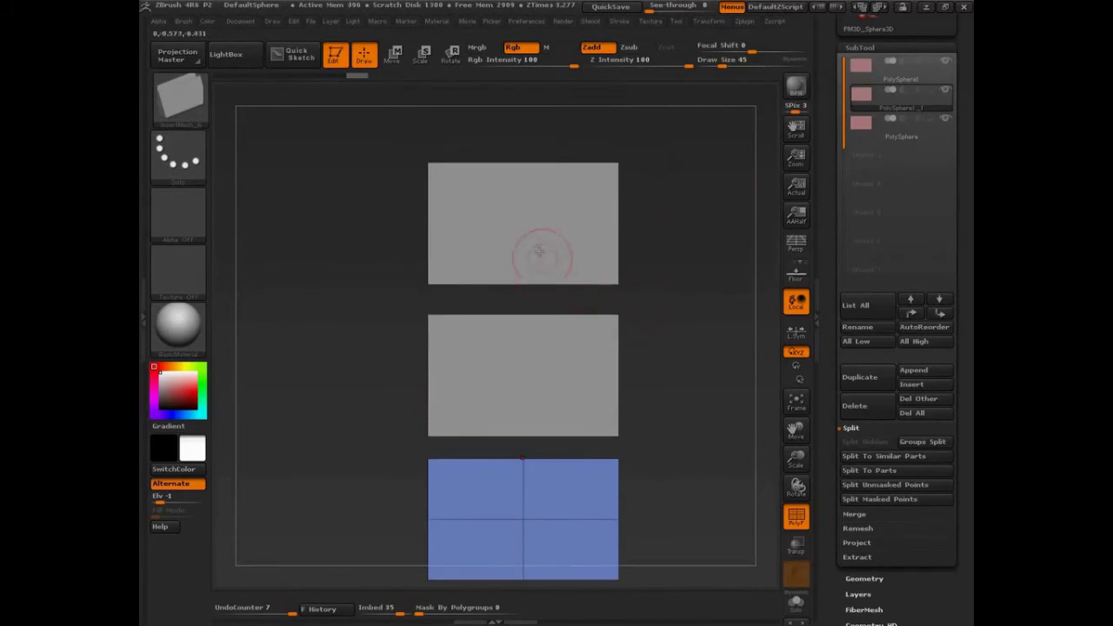
left_click(515, 231, "alt")
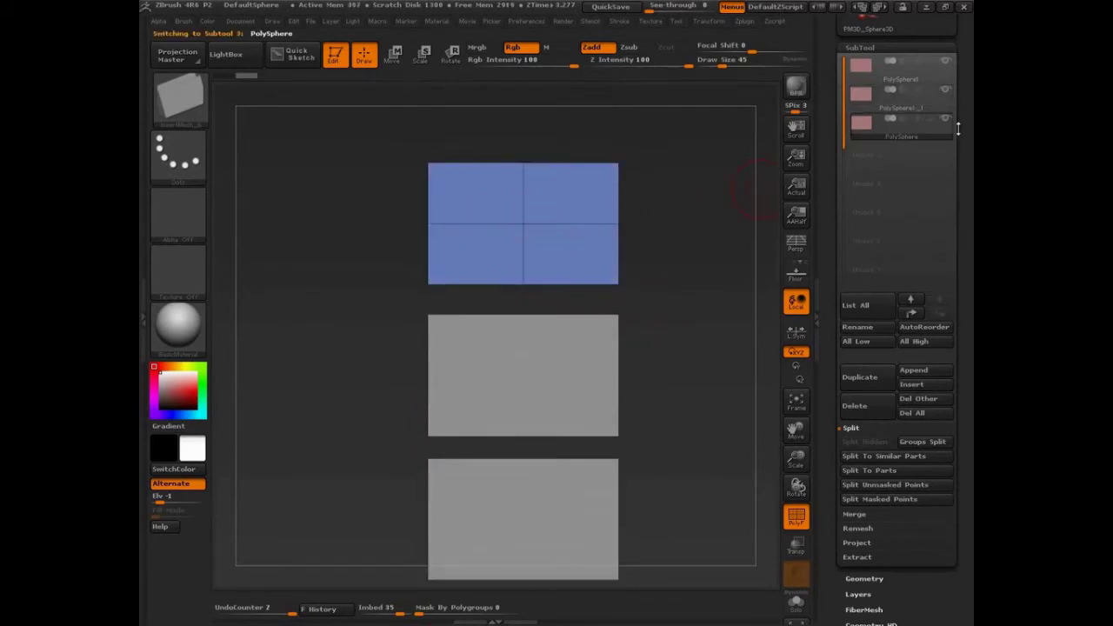
left_click(555, 408, "alt")
left_click(522, 241, "alt")
Step: Show only the uppermost block and hide its bottom face polygroup
left_click_drag(632, 239, 661, 275)
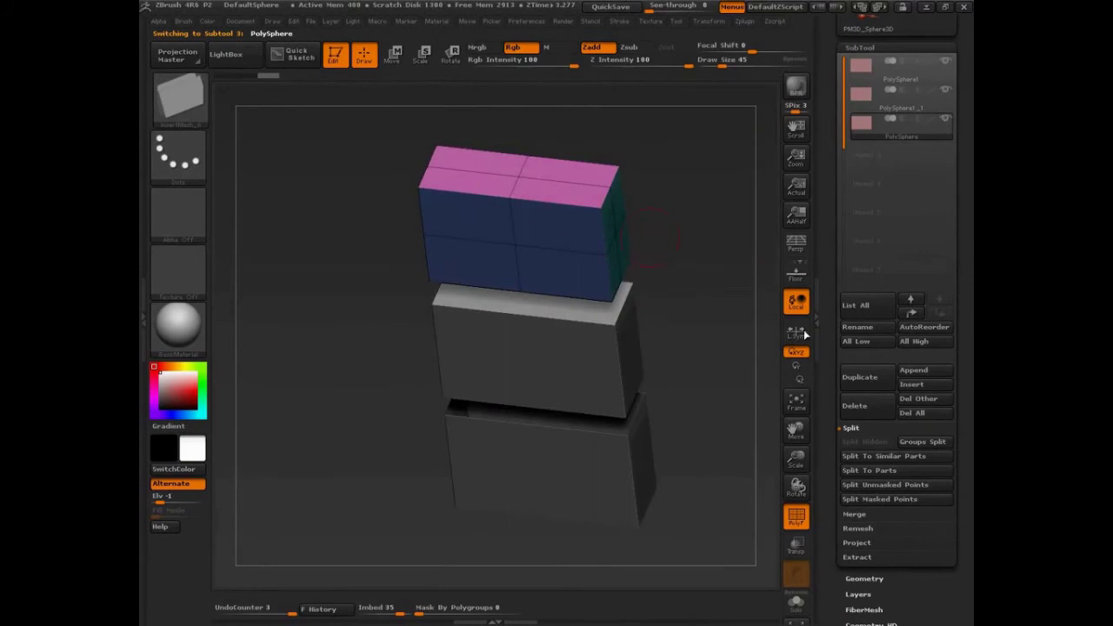
left_click_drag(768, 366, 744, 229)
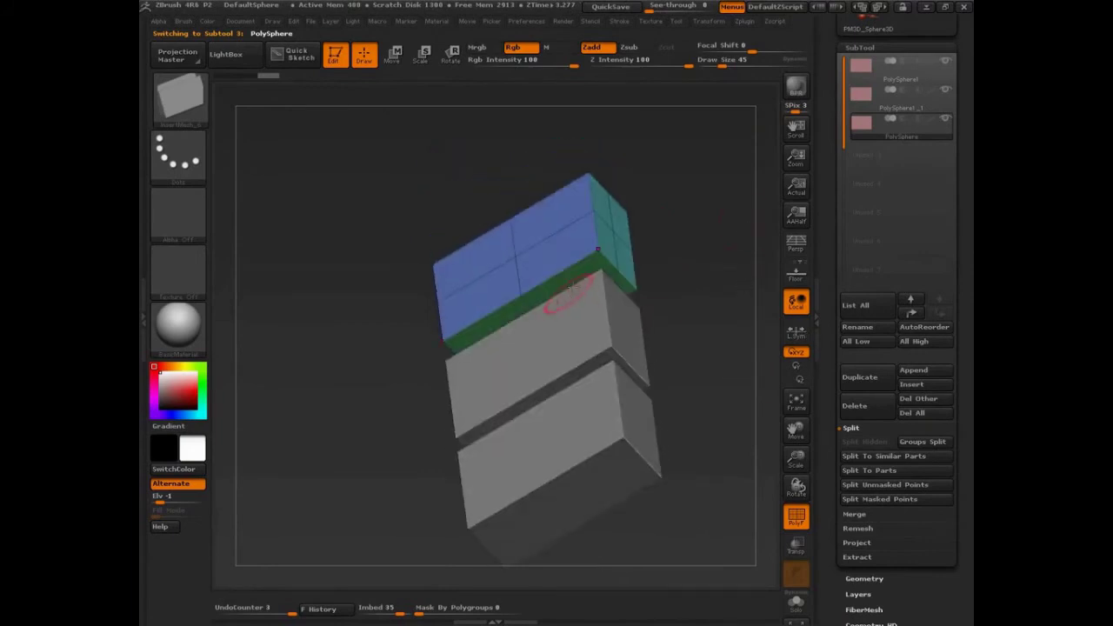
left_click(946, 119, "shift")
left_click_drag(651, 409, 544, 365)
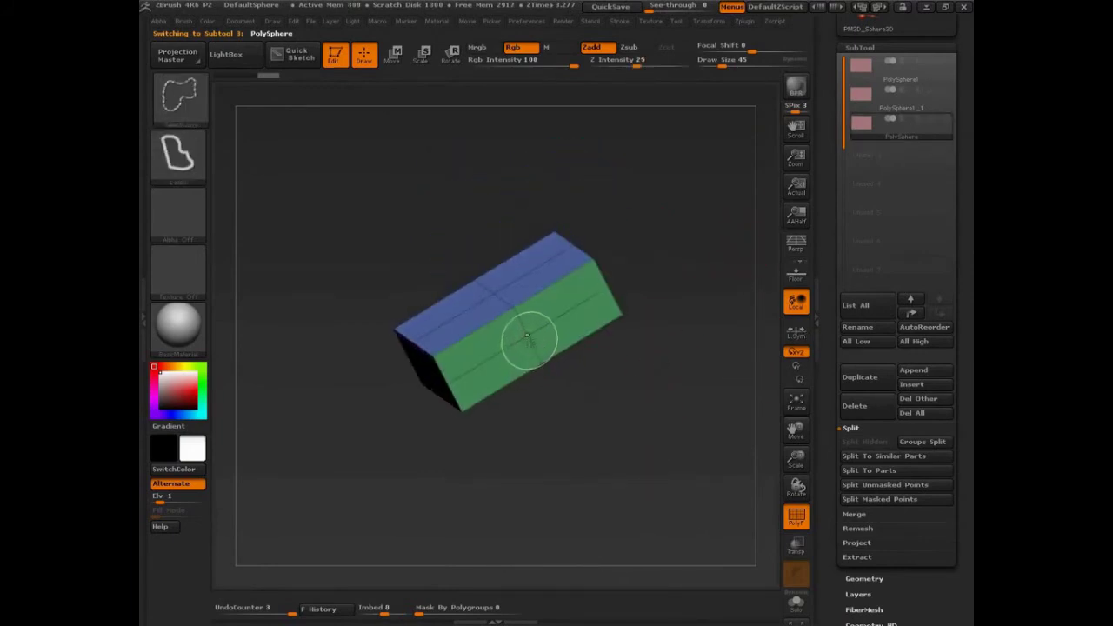
left_click(530, 341, "ctrl+shift")
key("ctrl+z")
left_click(527, 356, "ctrl+shift")
mouse_move(662, 374)
left_mouse_down()
mouse_move(678, 454)
mouse_move(636, 376)
mouse_move(649, 440)
left_mouse_up()
left_click(730, 429, "ctrl+shift")
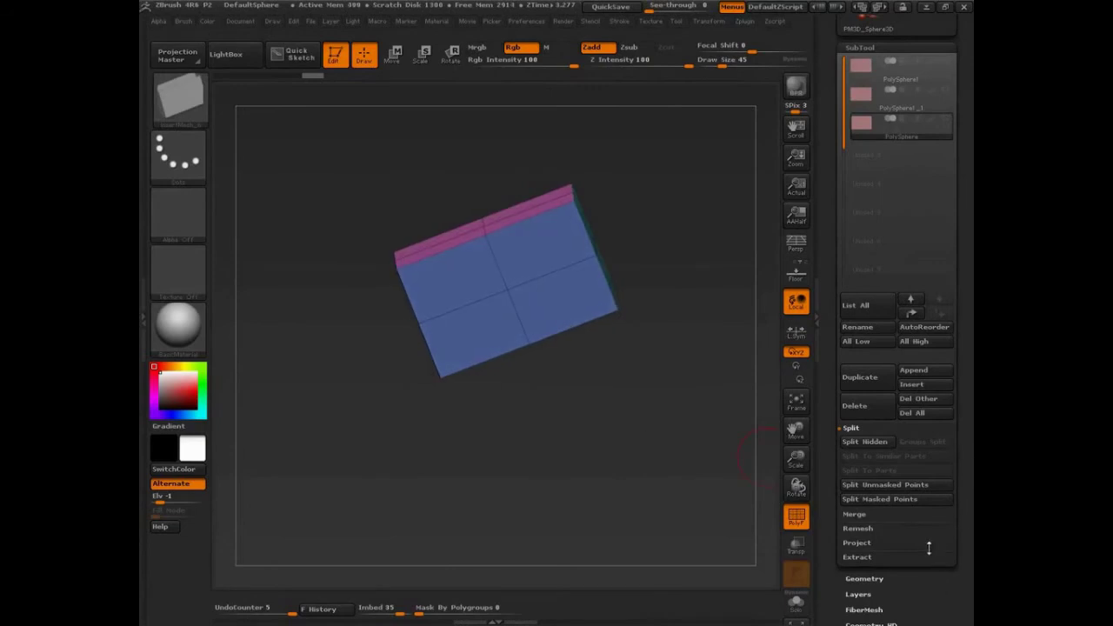
Step: Permanently delete the hidden bottom face of the uppermost block with Del Hidden
left_click_drag(955, 589, 955, 549)
left_click(870, 538)
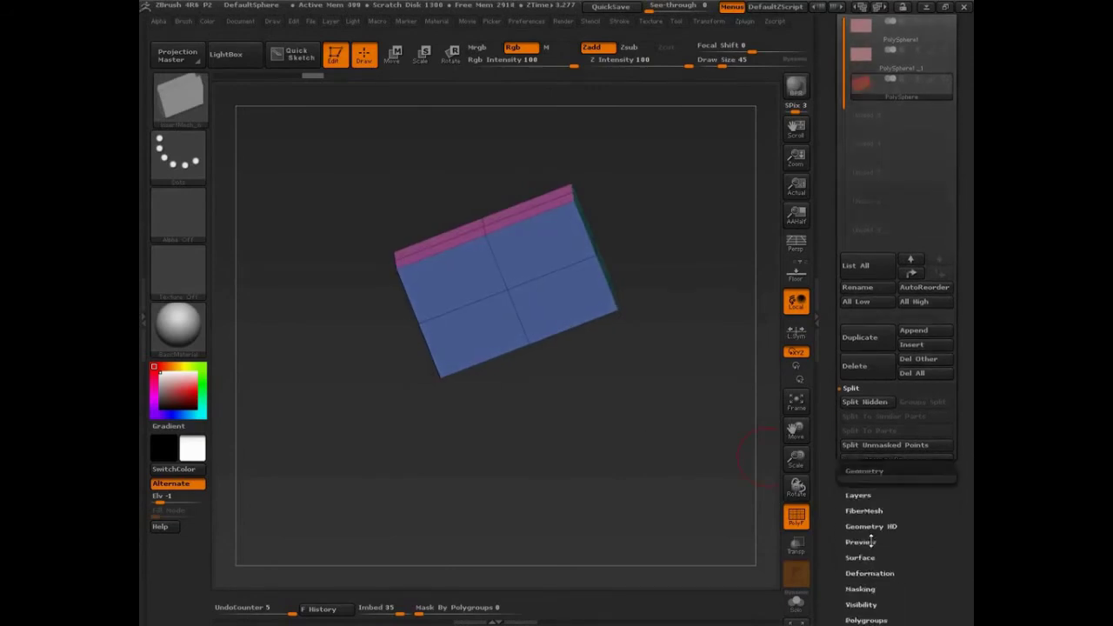
left_click(867, 282)
left_click_drag(678, 365, 669, 327)
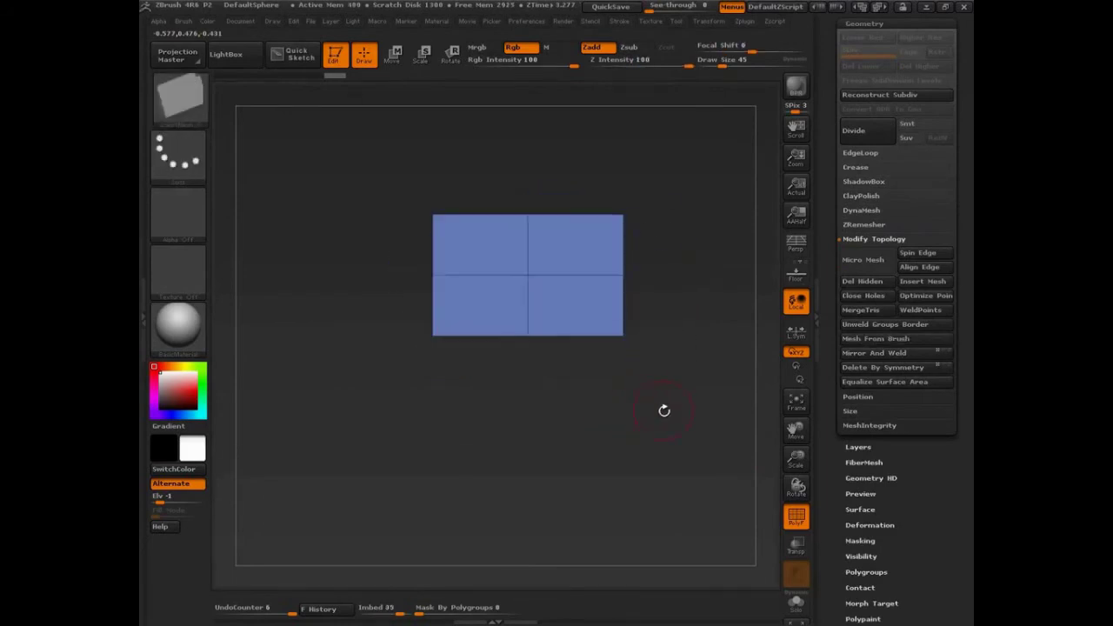
Step: Make all the block subtools visible again and select the middle block
scroll(971, 150, "up", 3)
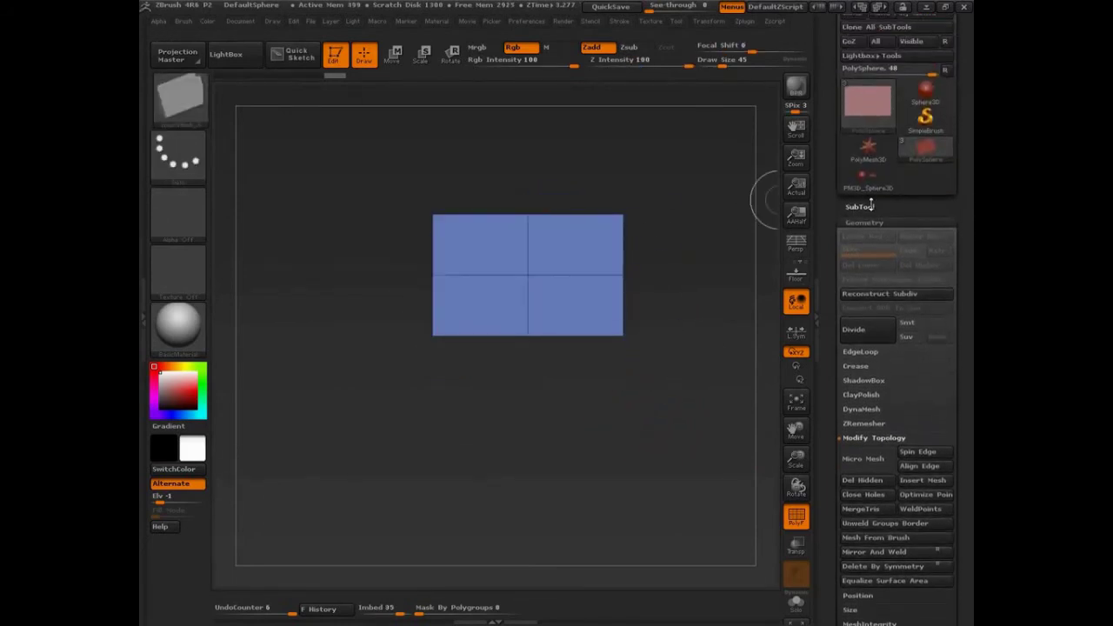
left_click(859, 206)
left_click(908, 139)
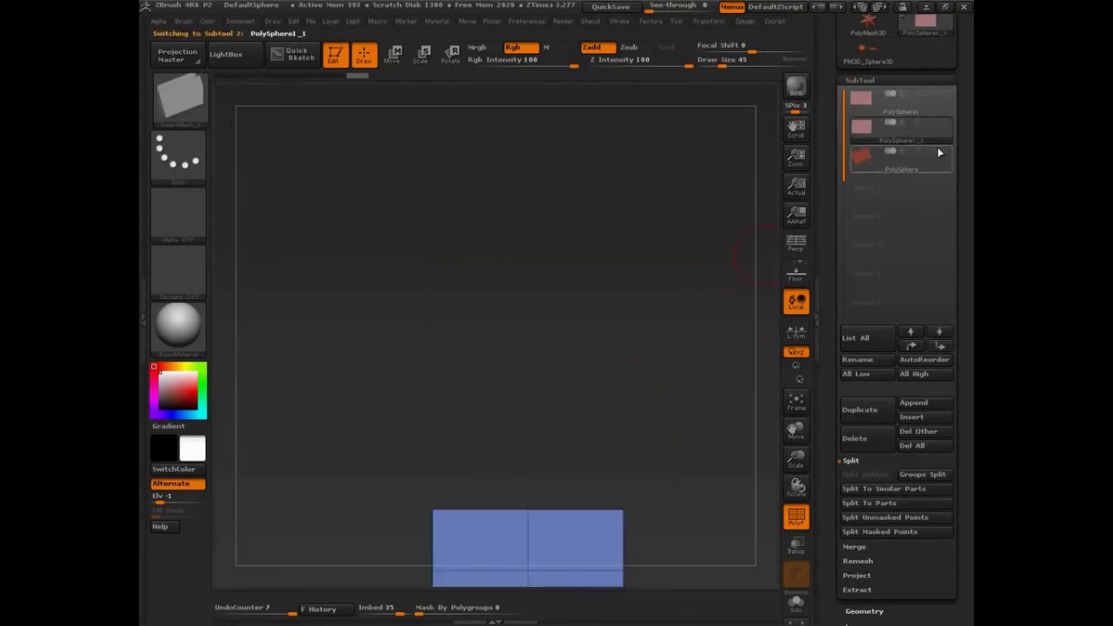
left_click(947, 121)
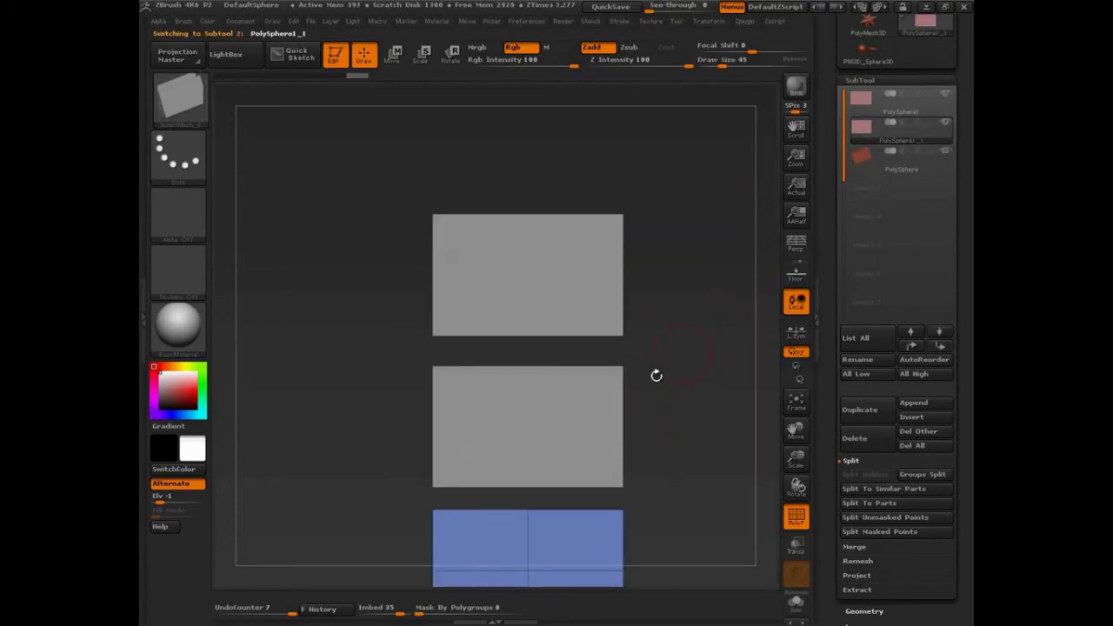
left_click(550, 447, "alt")
Step: Hide the top face polygroup of the middle block
left_click_drag(655, 358, 526, 365)
key("ctrl+shift")
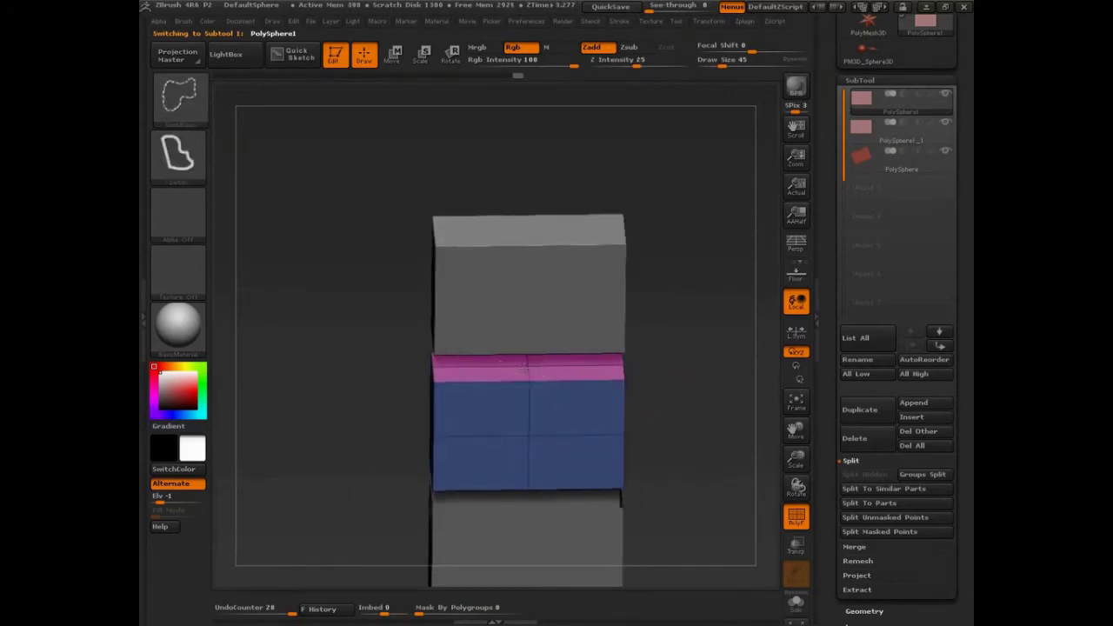
left_click(527, 370, "ctrl+shift")
mouse_move(662, 285)
left_mouse_down("ctrl+shift")
mouse_move(739, 290)
mouse_move(740, 300)
left_mouse_up("ctrl+shift")
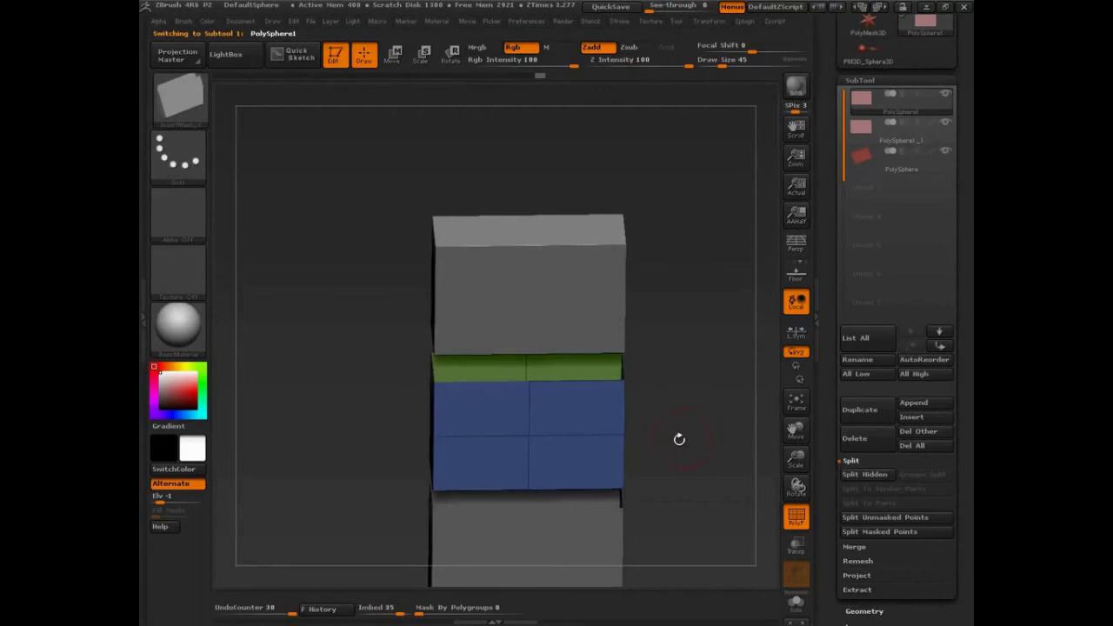
left_click_drag(678, 440, 693, 286)
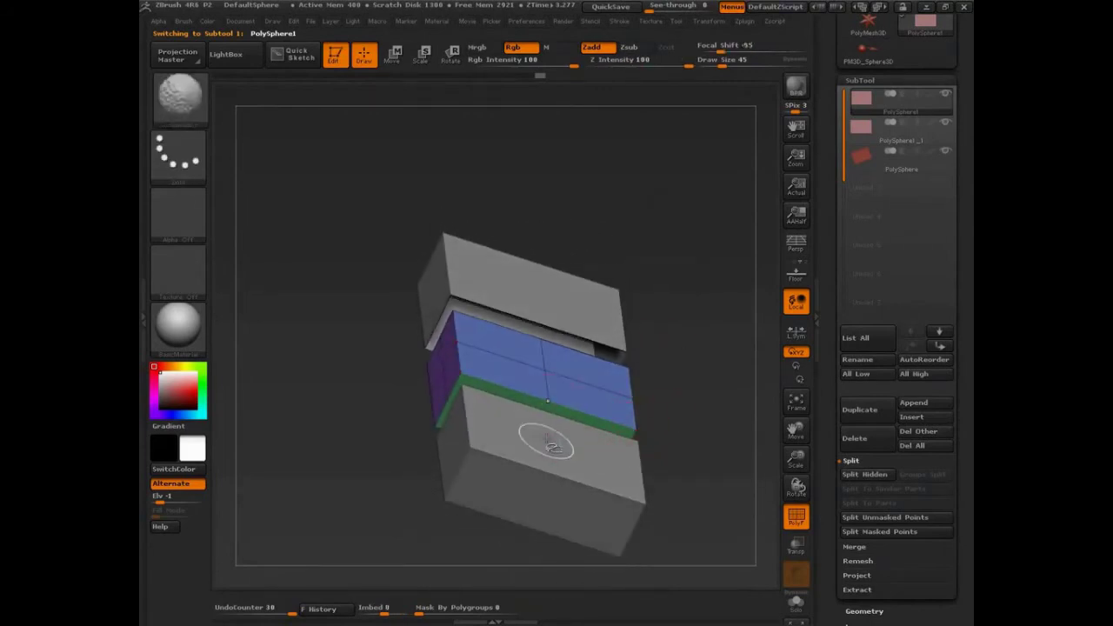
Step: Show only the middle block subtool and hide its bottom face polygroup as well
left_click(946, 94)
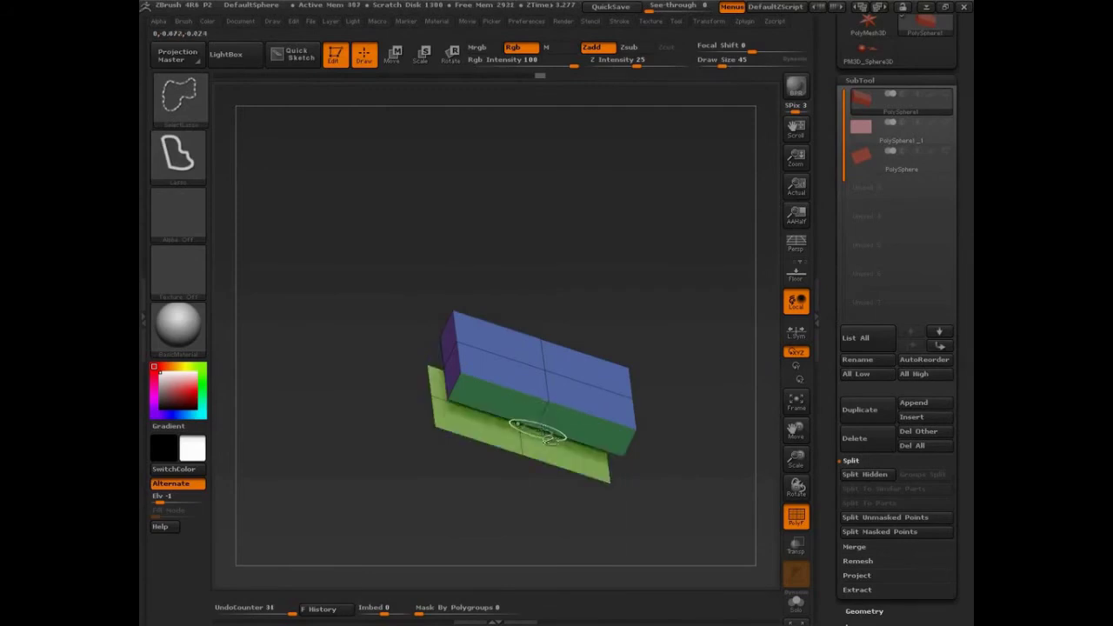
left_click(523, 443, "ctrl+alt+shift")
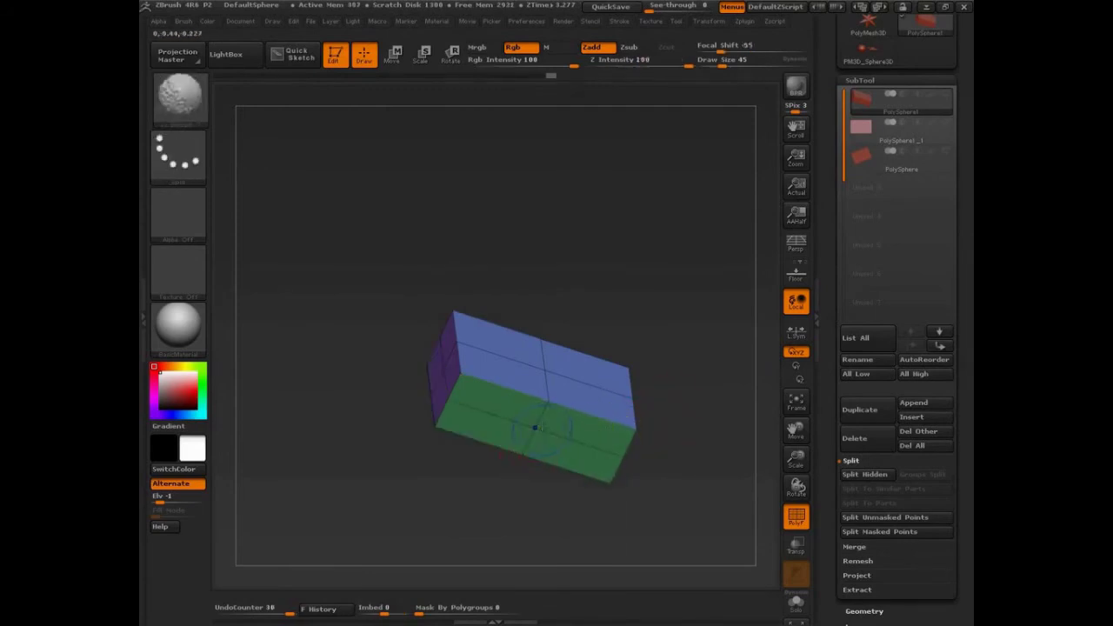
left_click(535, 428, "ctrl+shift")
left_click_drag(677, 355, 659, 443)
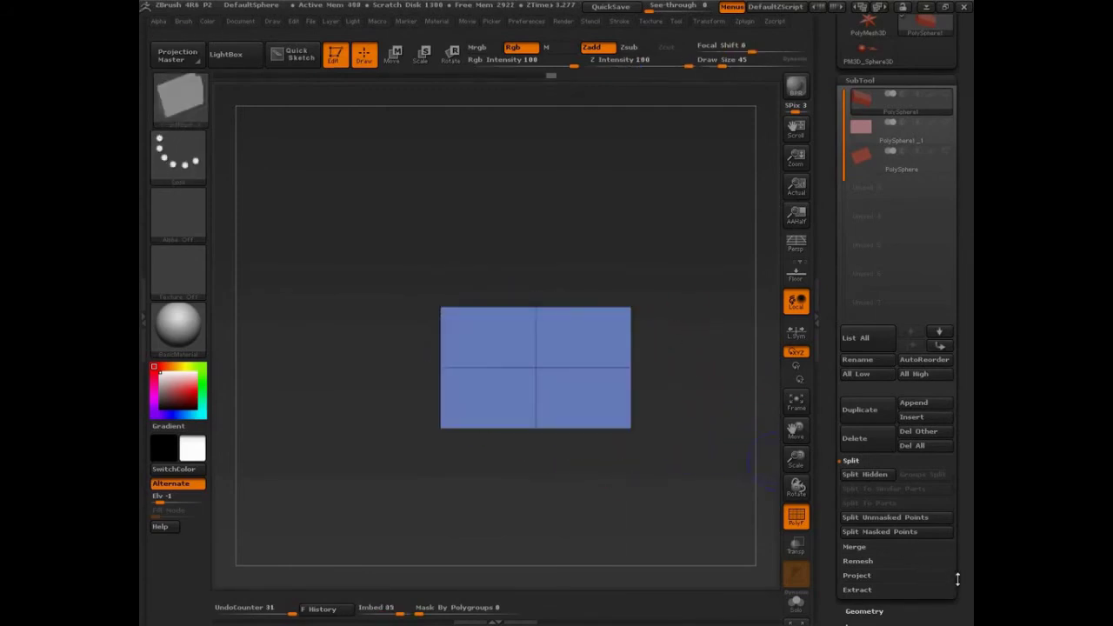
Step: Permanently delete the middle block's hidden top and bottom faces with Del Hidden
left_click_drag(965, 553, 943, 472)
left_click(864, 456)
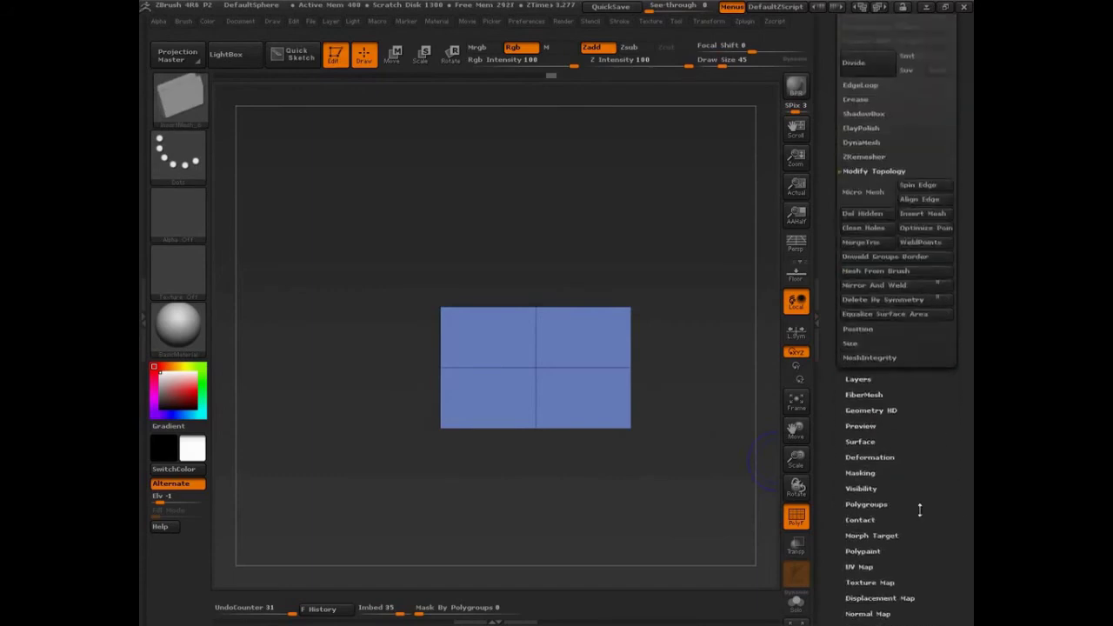
left_click(863, 288)
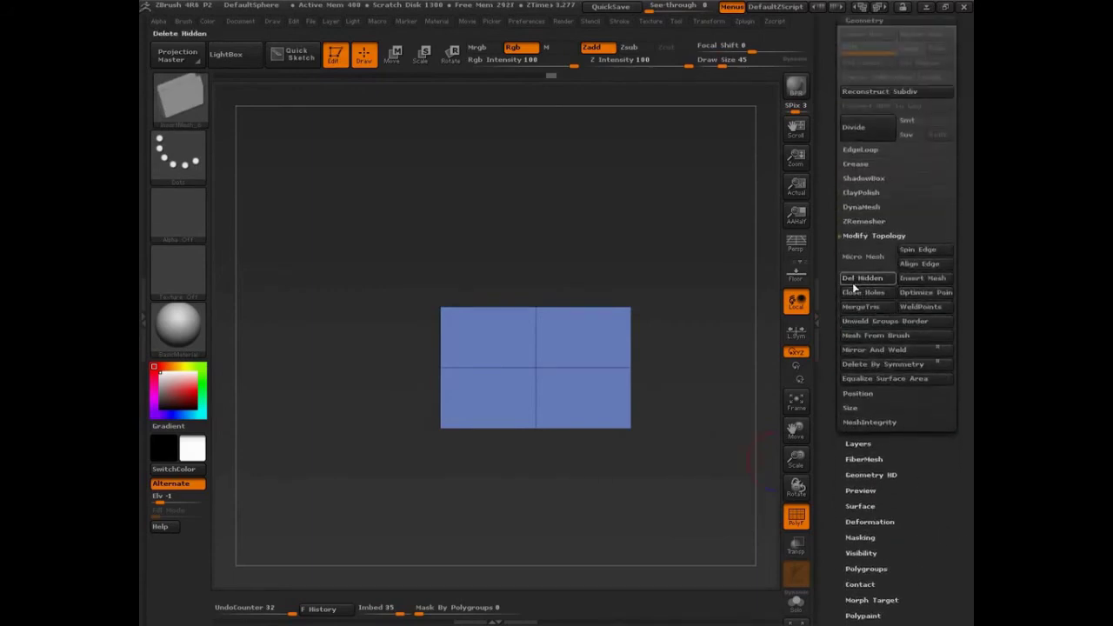
Step: Make all three block subtools visible again and line them up in a straight front view
left_click_drag(681, 228, 579, 426)
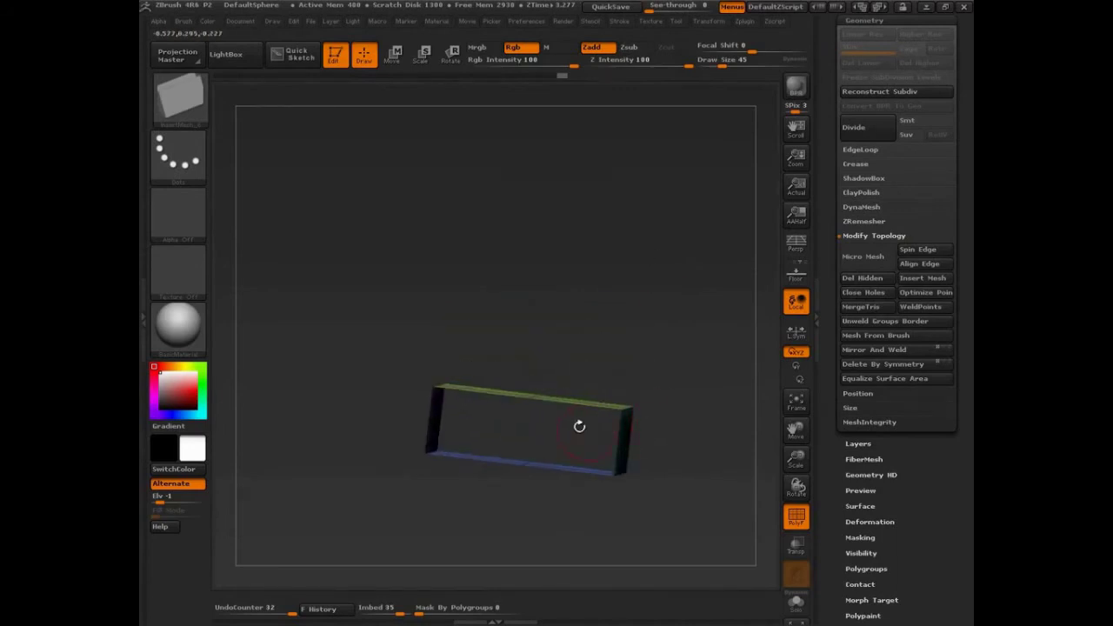
left_click_drag(630, 360, 755, 242)
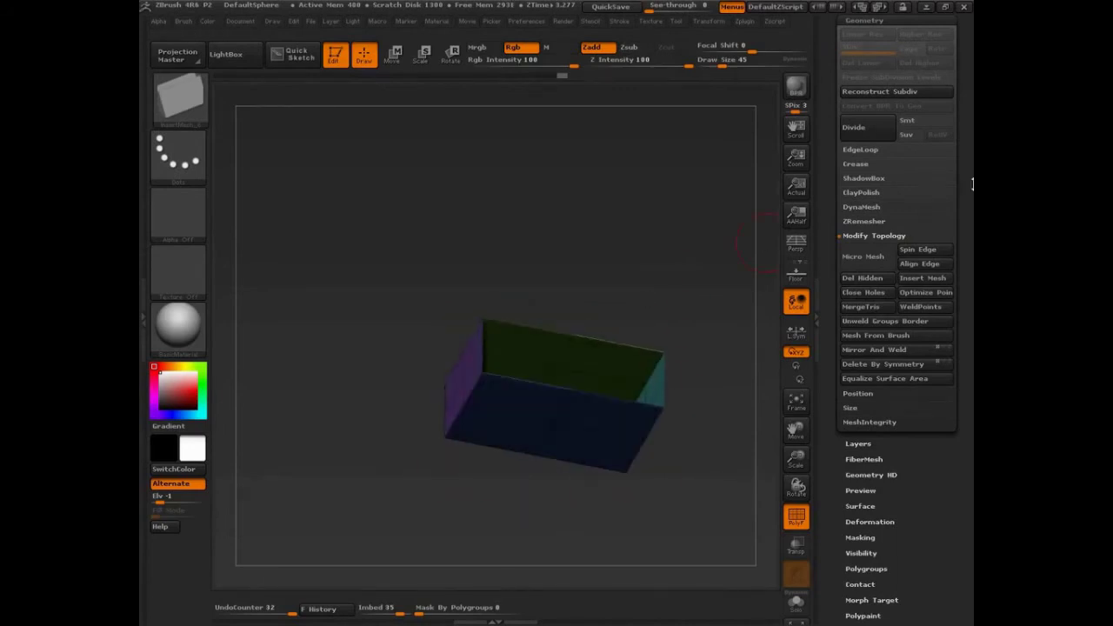
scroll(967, 190, "up", 3)
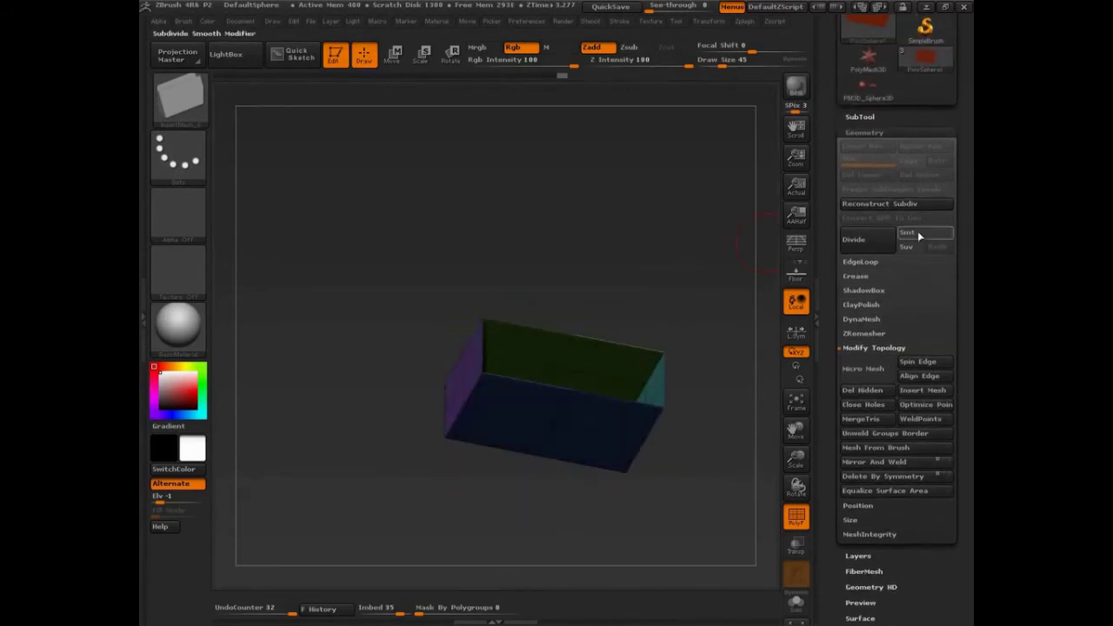
left_click(865, 118)
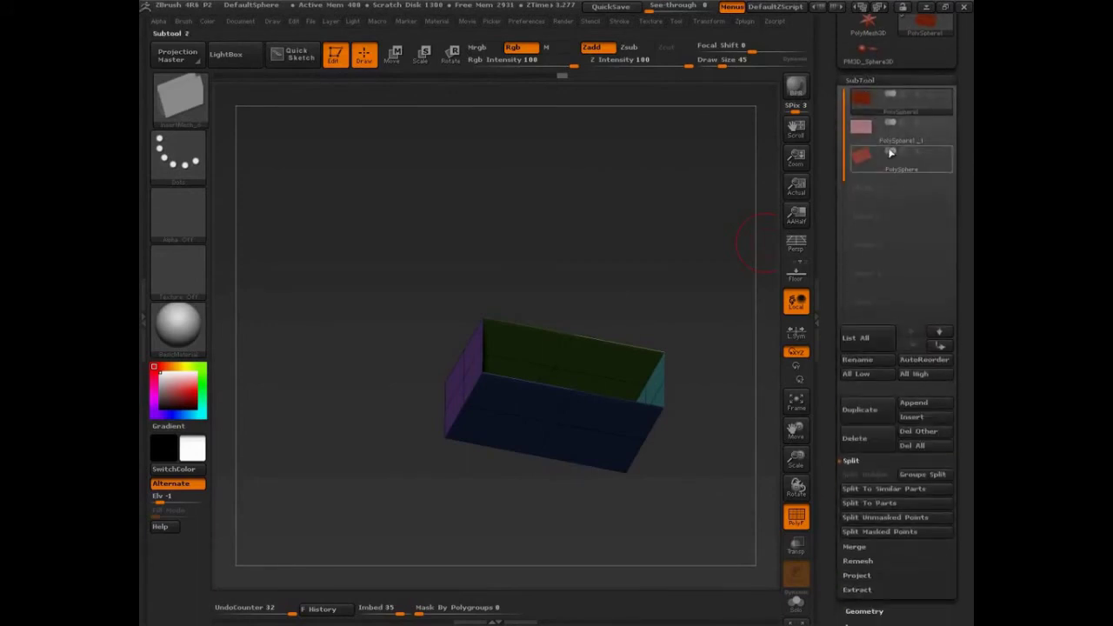
left_click(945, 93)
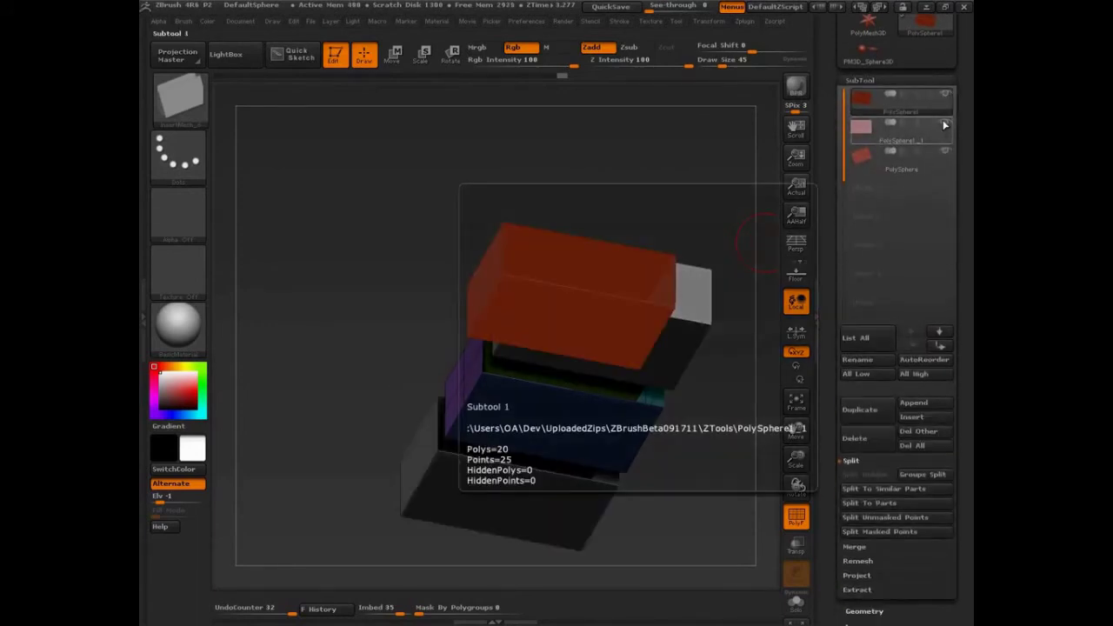
left_click_drag(591, 209, 613, 213)
left_click_drag(667, 313, 621, 308, "alt")
left_click_drag(700, 371, 688, 325, "alt")
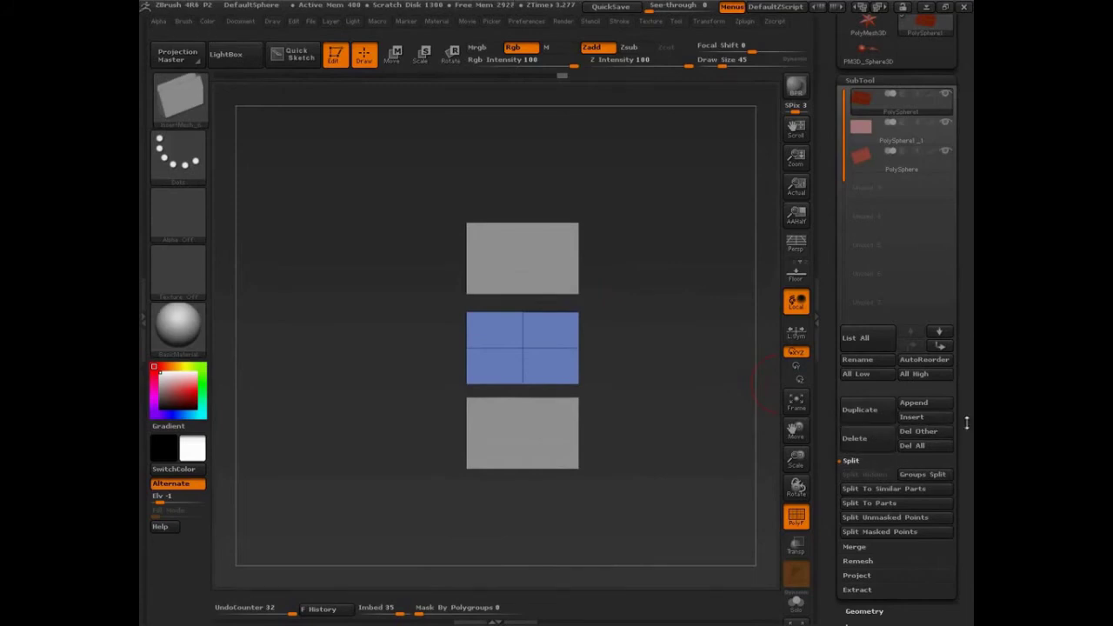
Step: Merge the three block subtools into a single subtool with MergeDown
left_click_drag(965, 439, 963, 342)
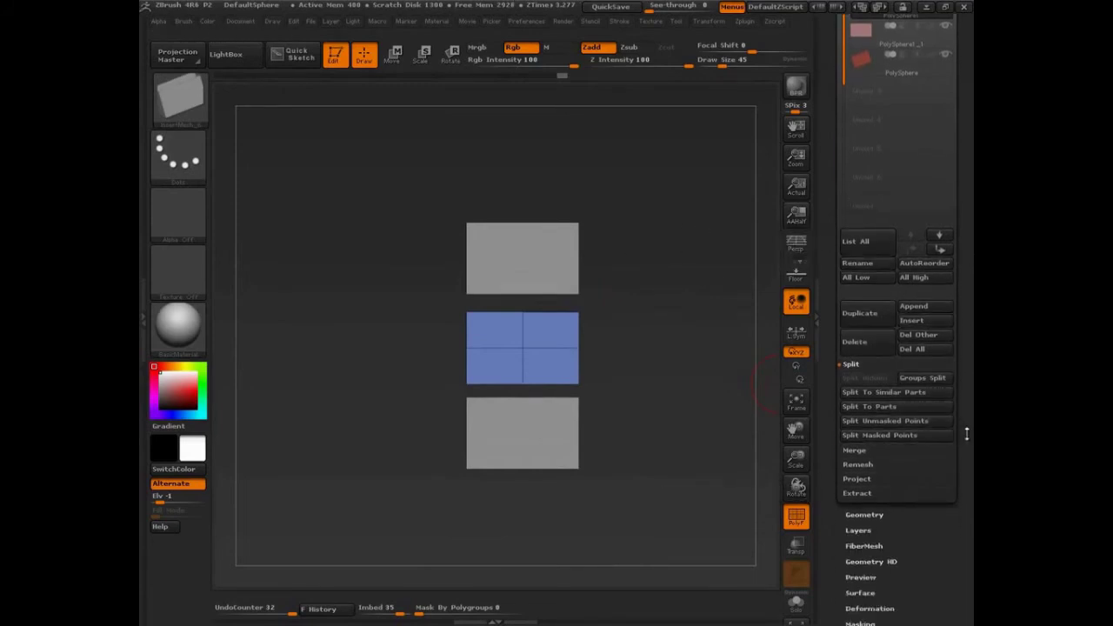
left_click_drag(904, 445, 900, 396)
left_click(855, 402)
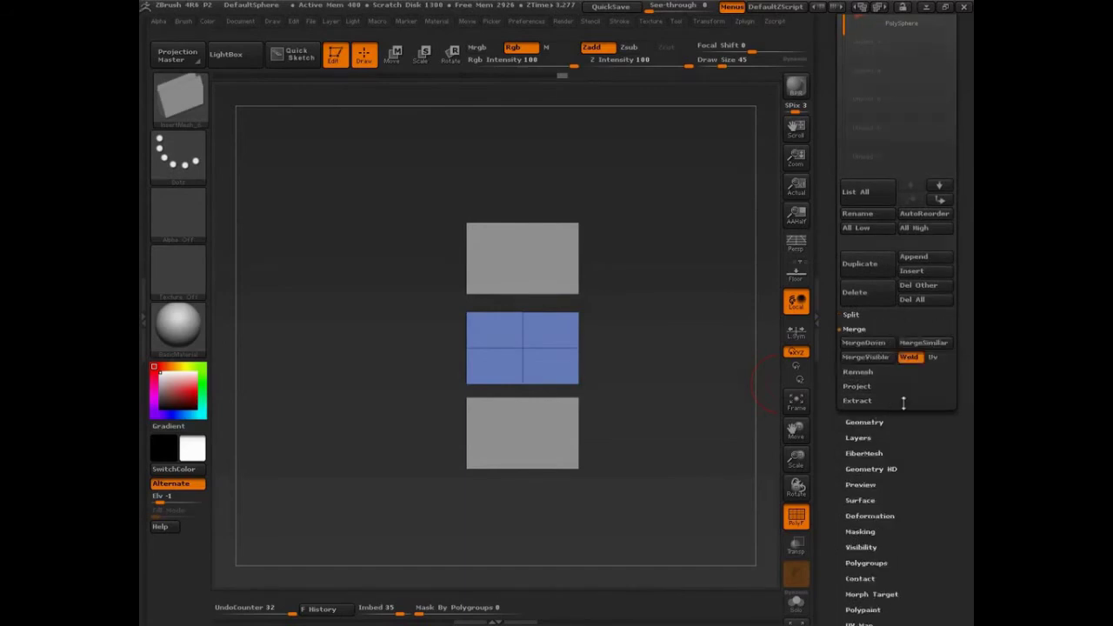
left_click(878, 344)
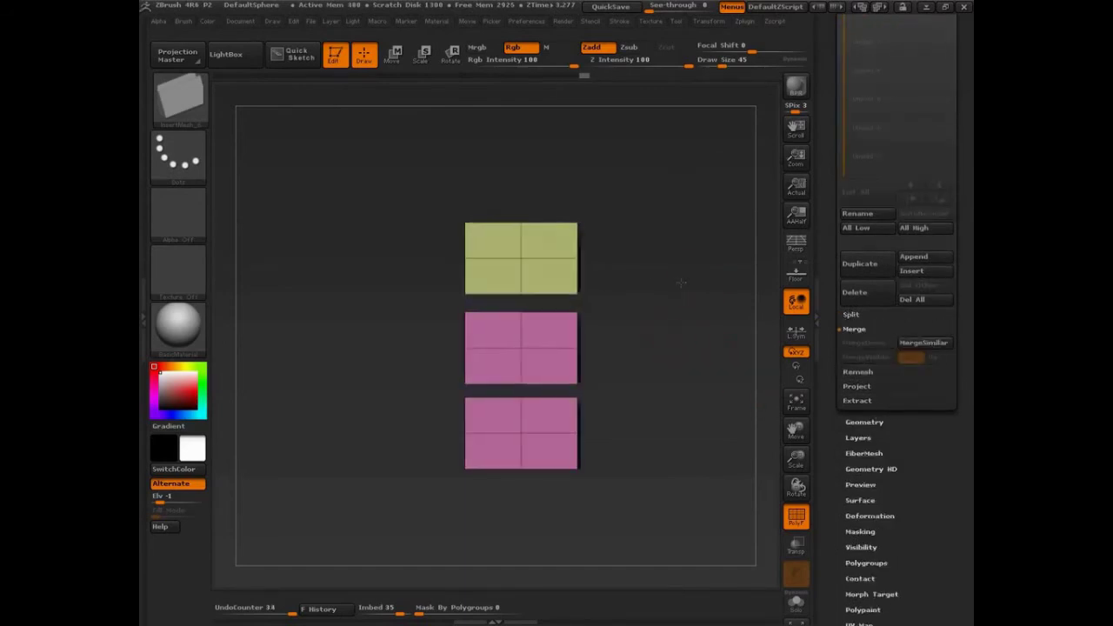
Step: Assign a separate polygroup to each of the three merged blocks with Auto Groups
left_click_drag(753, 284, 702, 287)
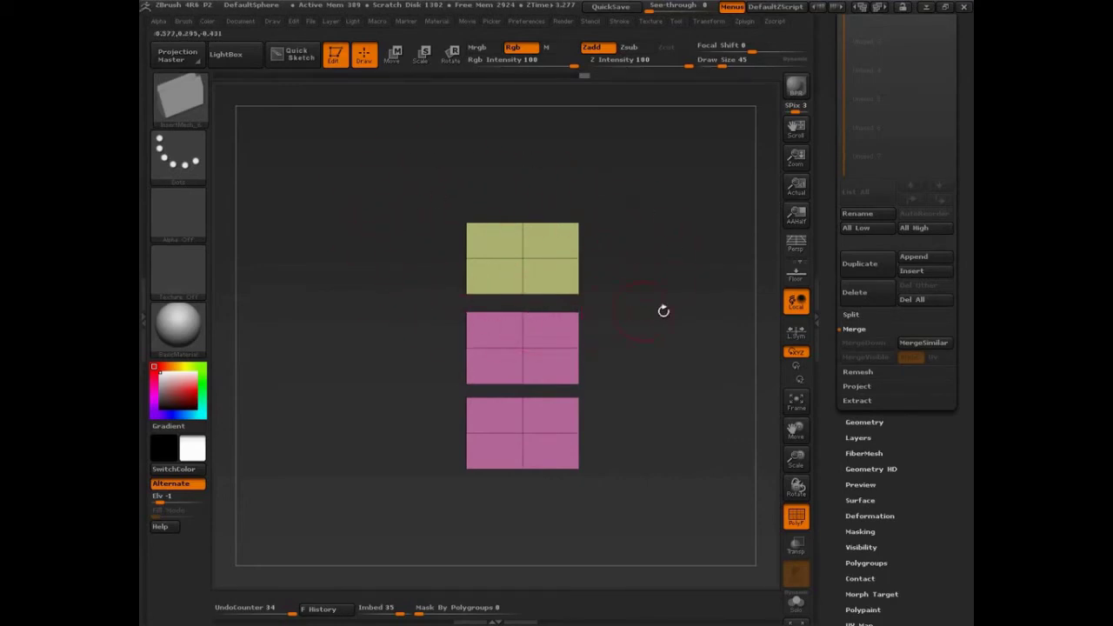
mouse_move(663, 310)
left_mouse_down()
mouse_move(551, 322)
mouse_move(611, 286)
mouse_move(621, 210)
mouse_move(633, 310)
mouse_move(603, 359)
left_mouse_up()
scroll(964, 413, "down", 5)
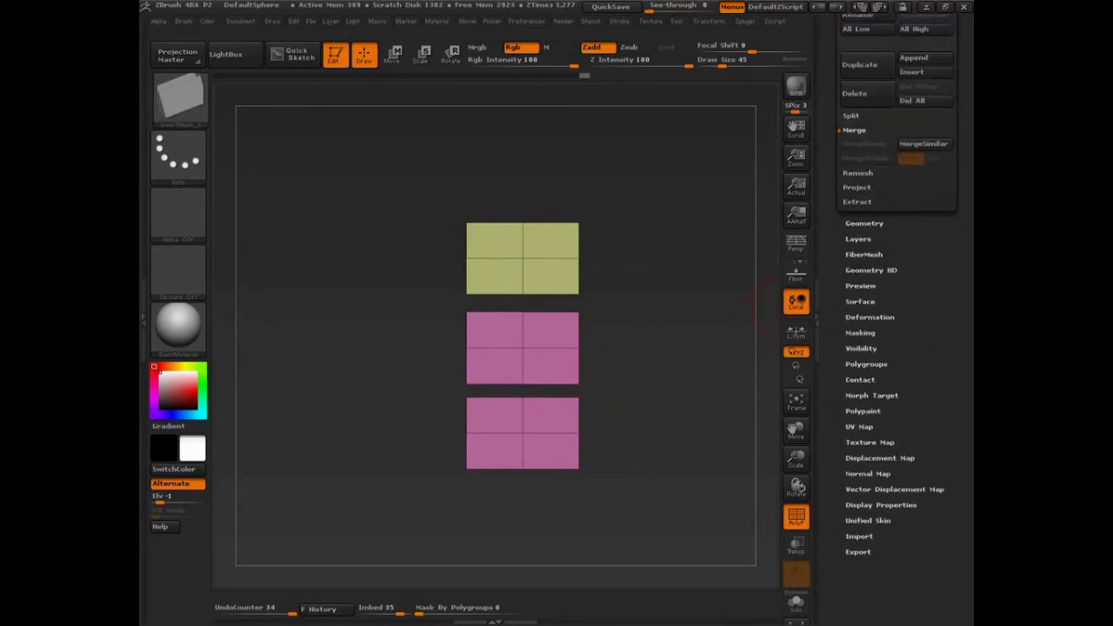
left_click(865, 365)
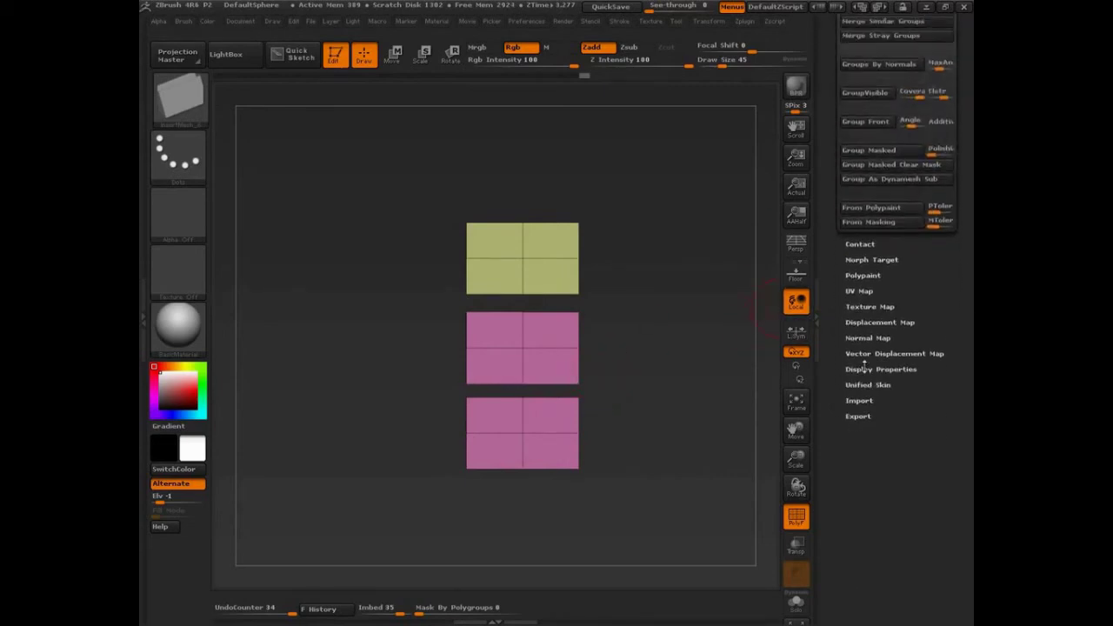
left_click(864, 151)
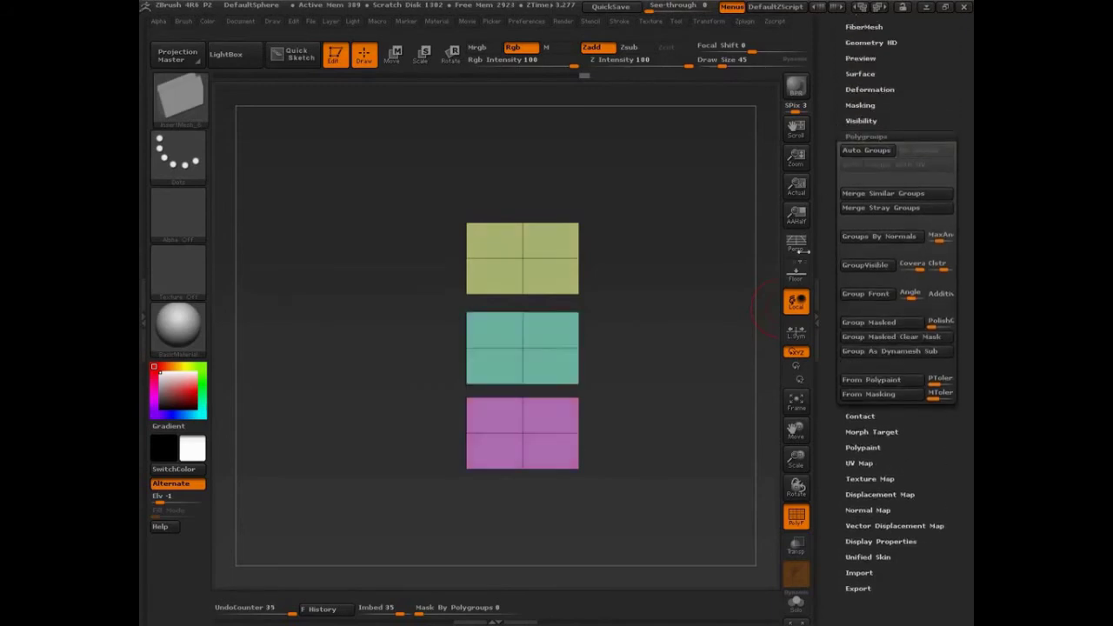
Step: Create an InsertMesh from the front-facing three-block mesh and append it to the current InsertMesh brush
left_click_drag(642, 343, 642, 372)
left_click_drag(653, 386, 673, 405, "alt")
left_click_drag(671, 344, 668, 390, "alt")
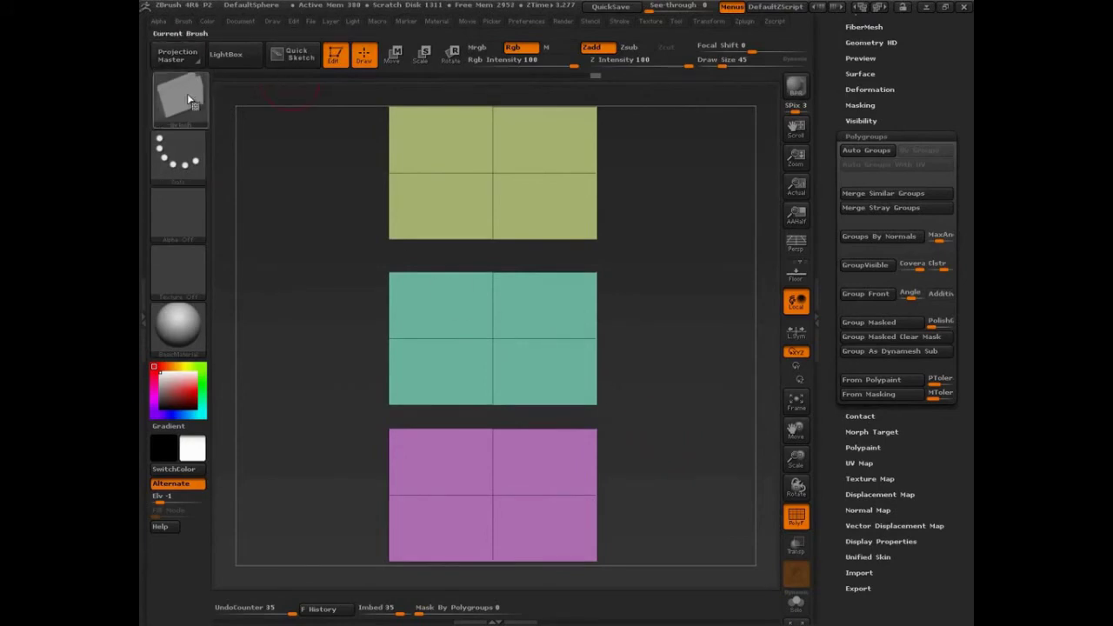
left_click(181, 20)
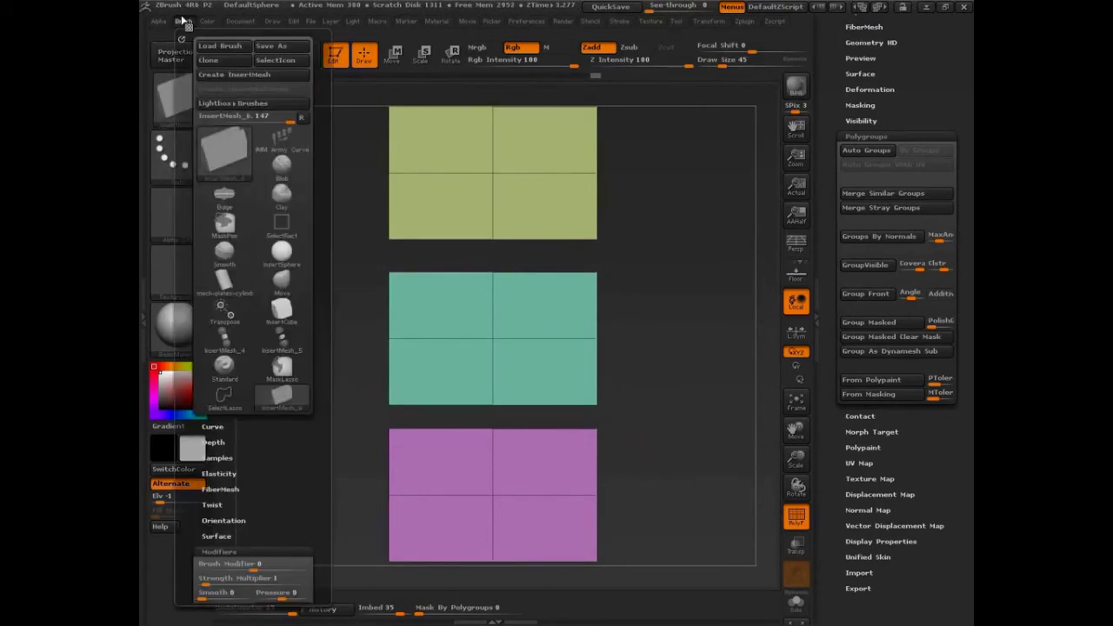
left_click(228, 74)
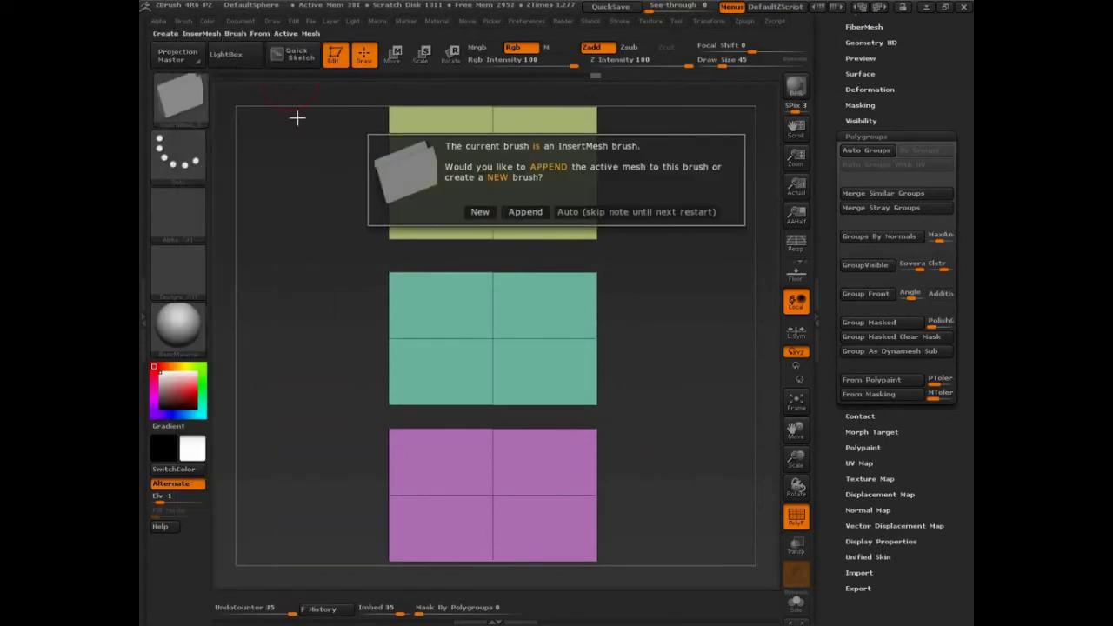
left_click(533, 212)
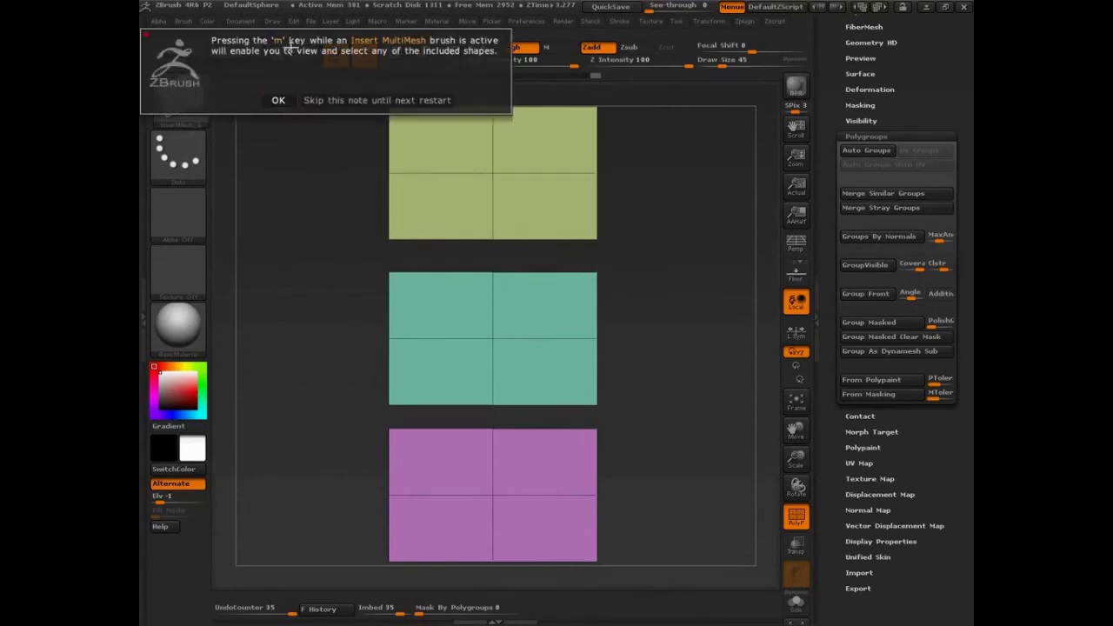
left_click(260, 100)
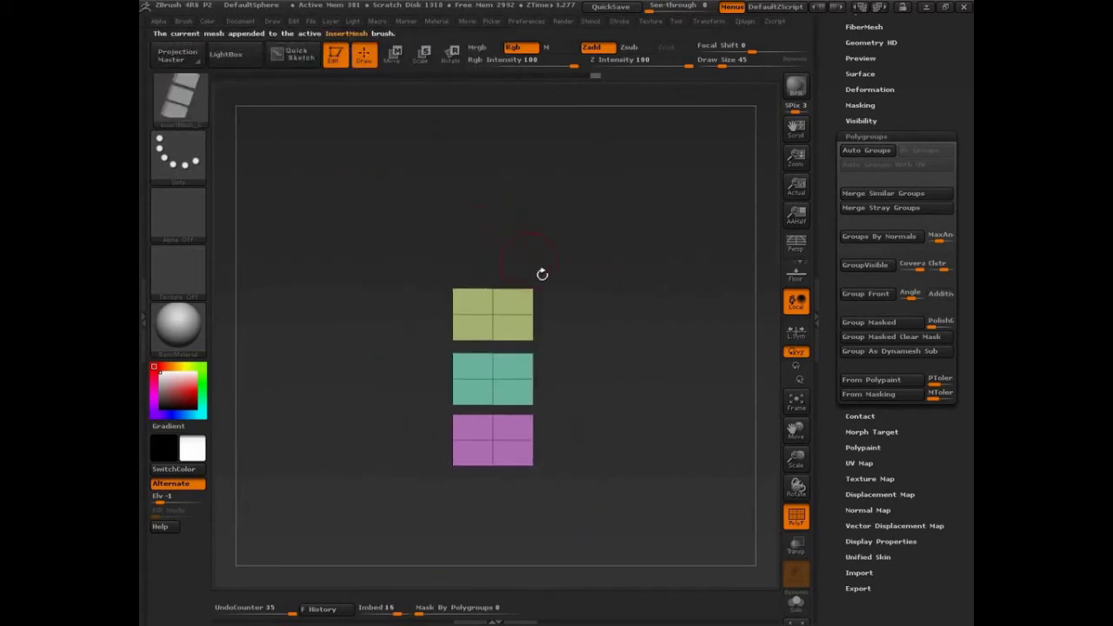
Step: Preview the meshes stored in the InsertMesh brush and choose the three-piece PolySphere1
left_click_drag(541, 275, 528, 179, "alt")
key("m")
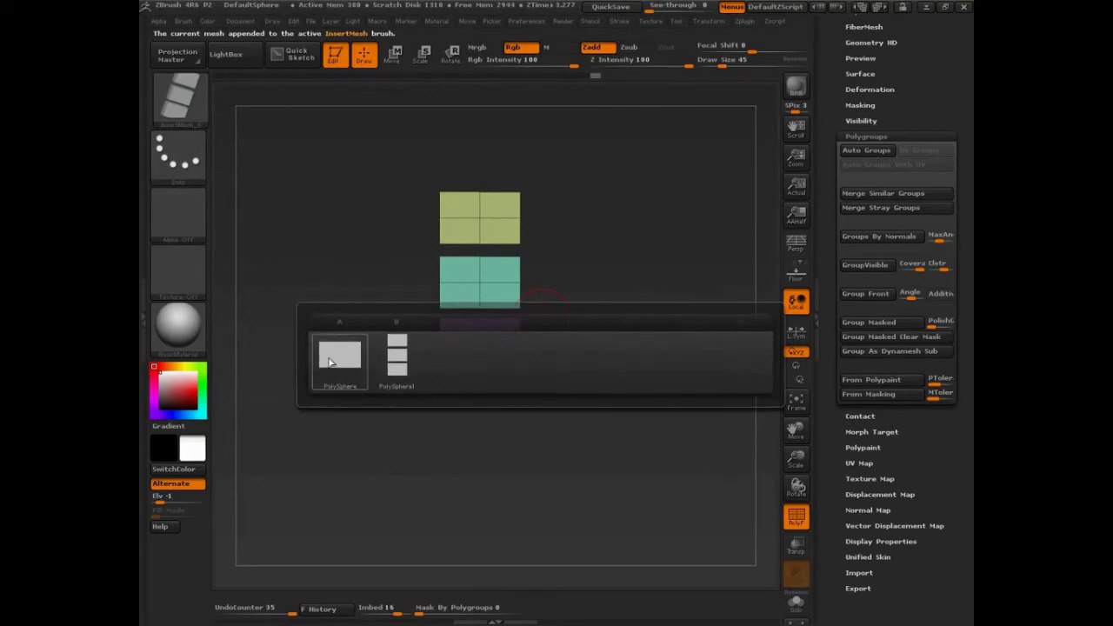
mouse_move(341, 370)
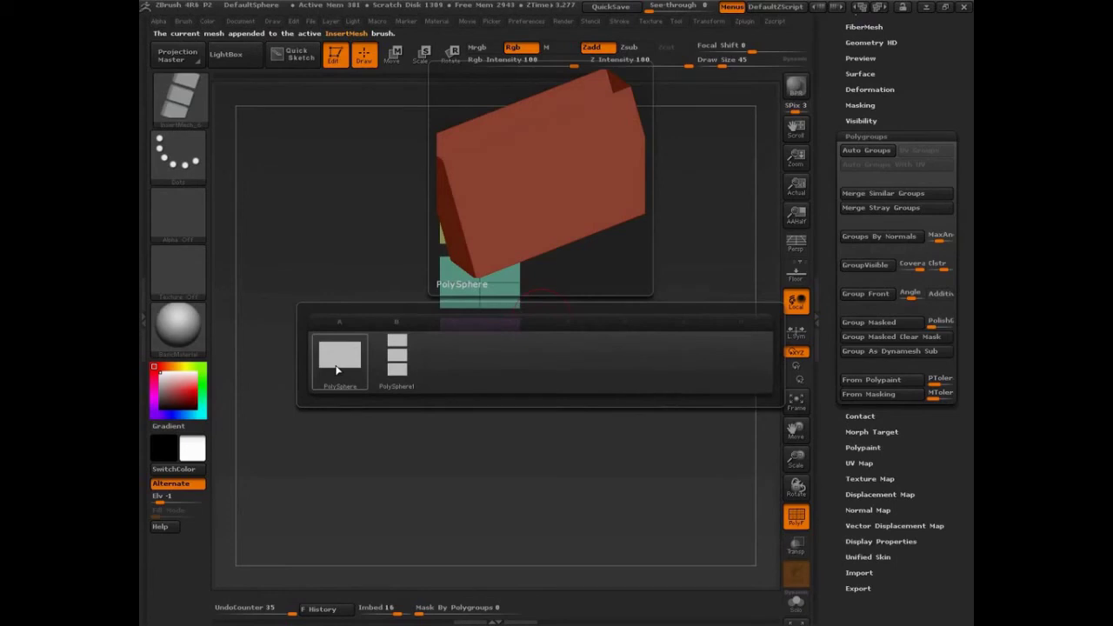
mouse_move(416, 368)
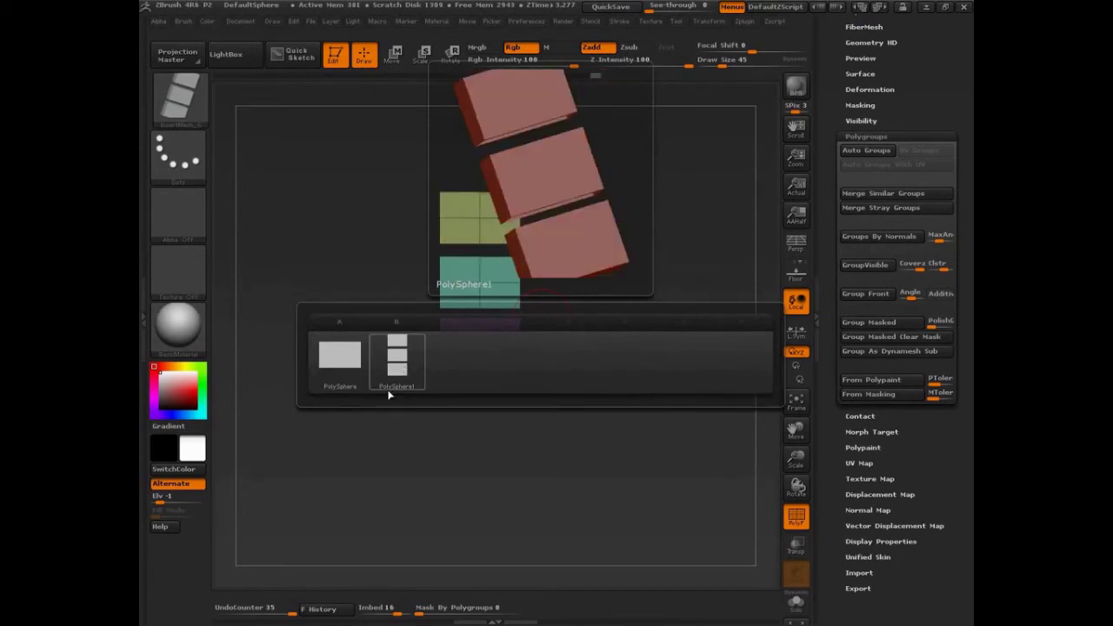
left_click(398, 385)
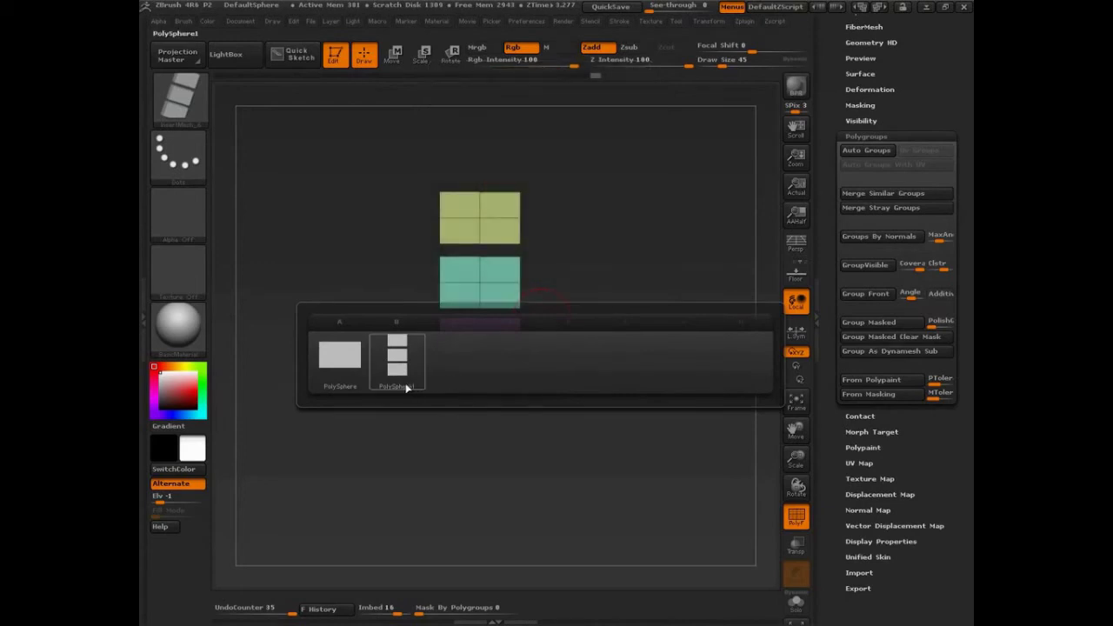
left_click(353, 385)
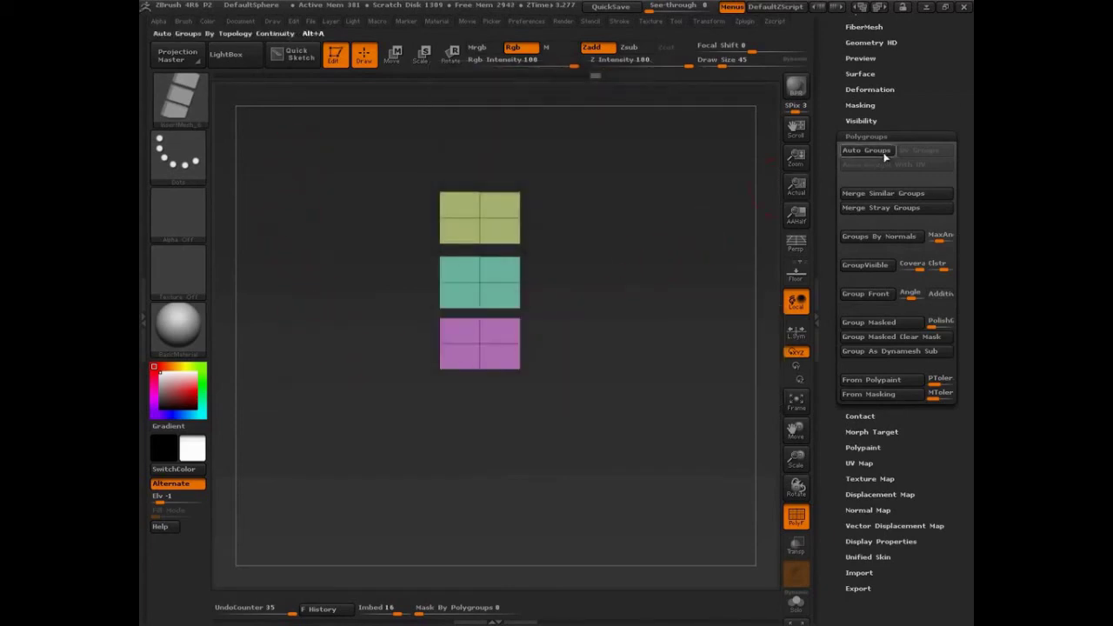
Step: Switch to the PM3D_Sphere3D tool and set the brush modifiers to use Weld Points together with Tri Parts
left_click_drag(971, 108, 968, 254)
left_click(863, 224)
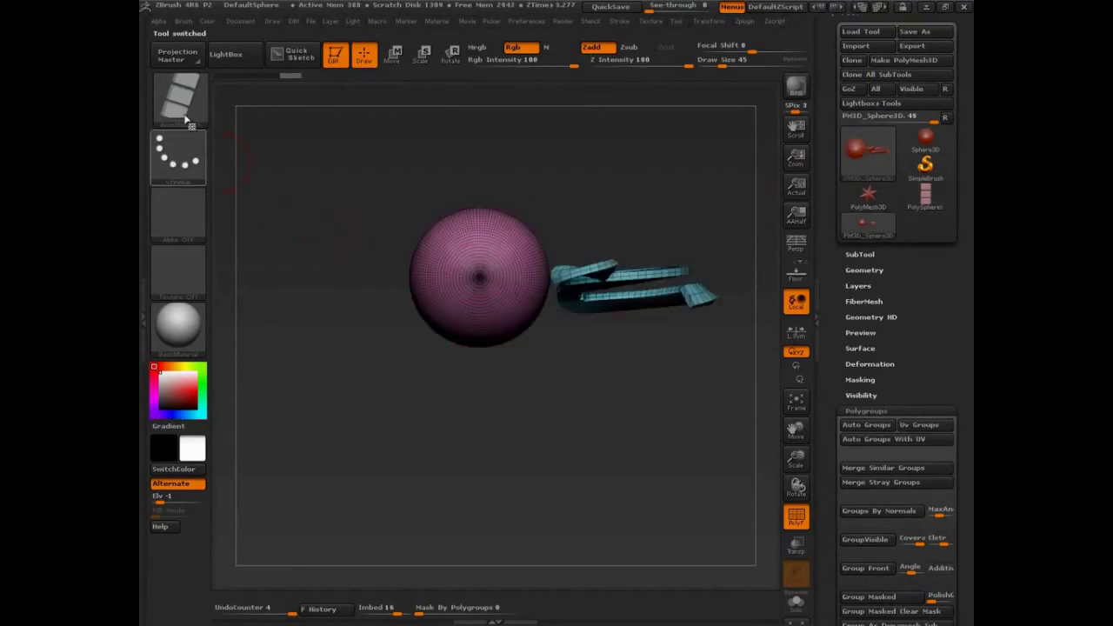
left_click(186, 21)
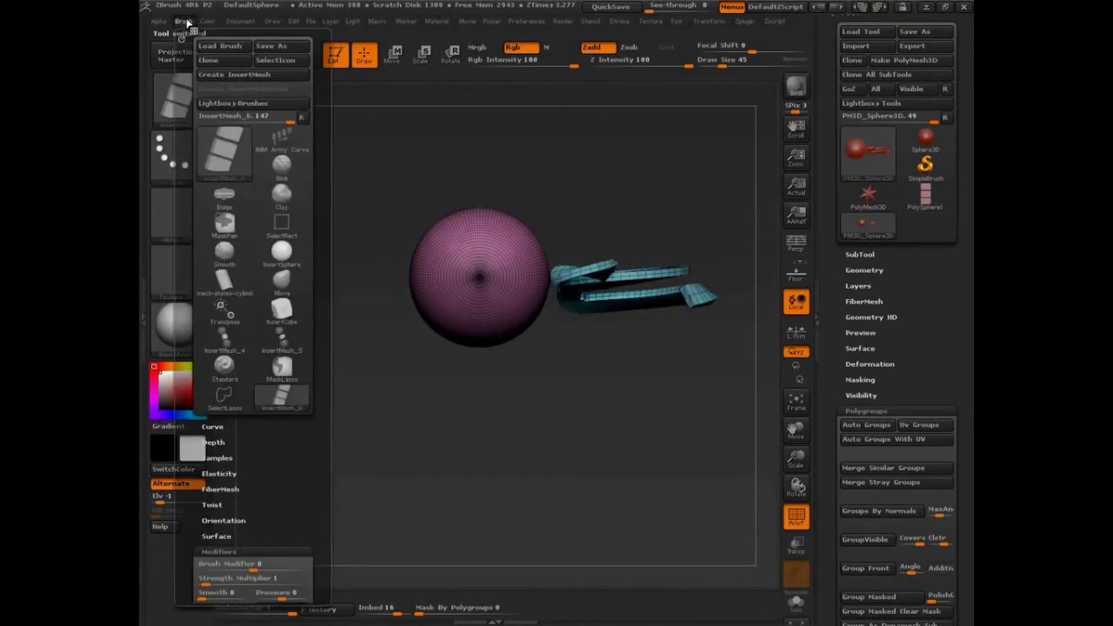
left_click_drag(294, 516, 283, 394)
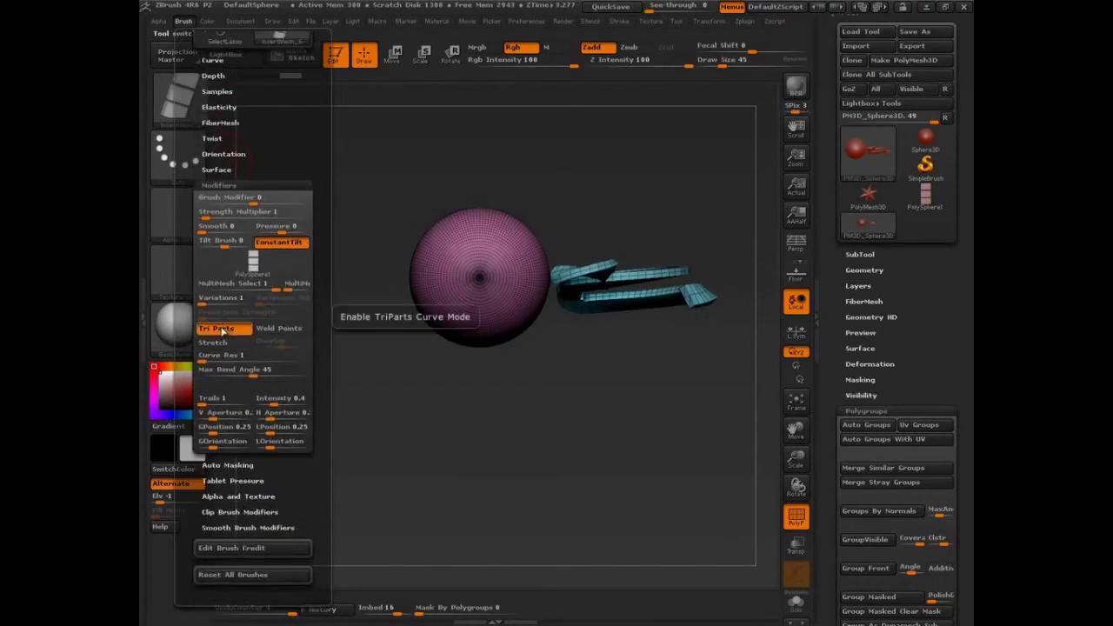
left_click(280, 328)
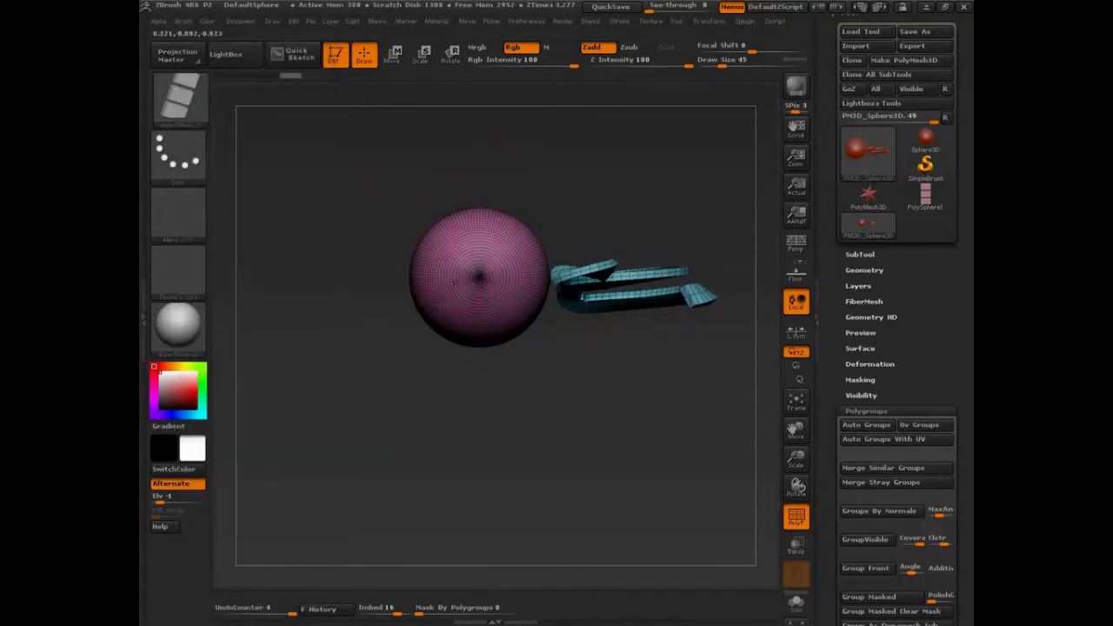
Step: Draw a long C-shaped curve of welded blocks from the sphere's surface around the older strips to below the sphere
left_click_drag(563, 452, 424, 471)
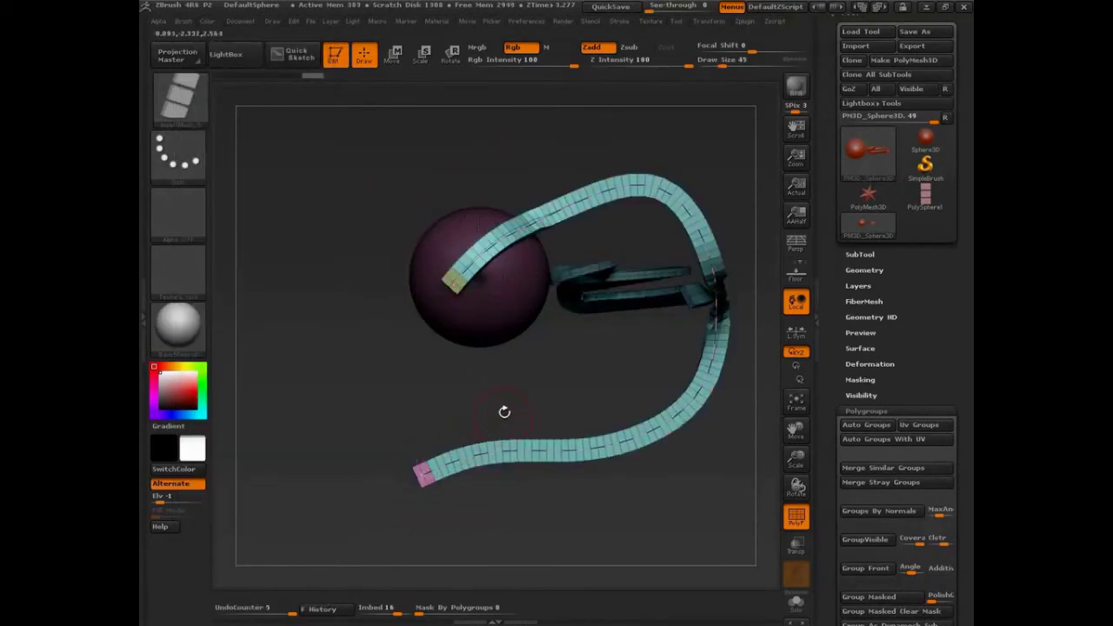
mouse_move(405, 409)
left_mouse_down()
mouse_move(482, 349)
mouse_move(473, 365)
mouse_move(342, 431)
mouse_move(439, 427)
mouse_move(304, 413)
left_mouse_up()
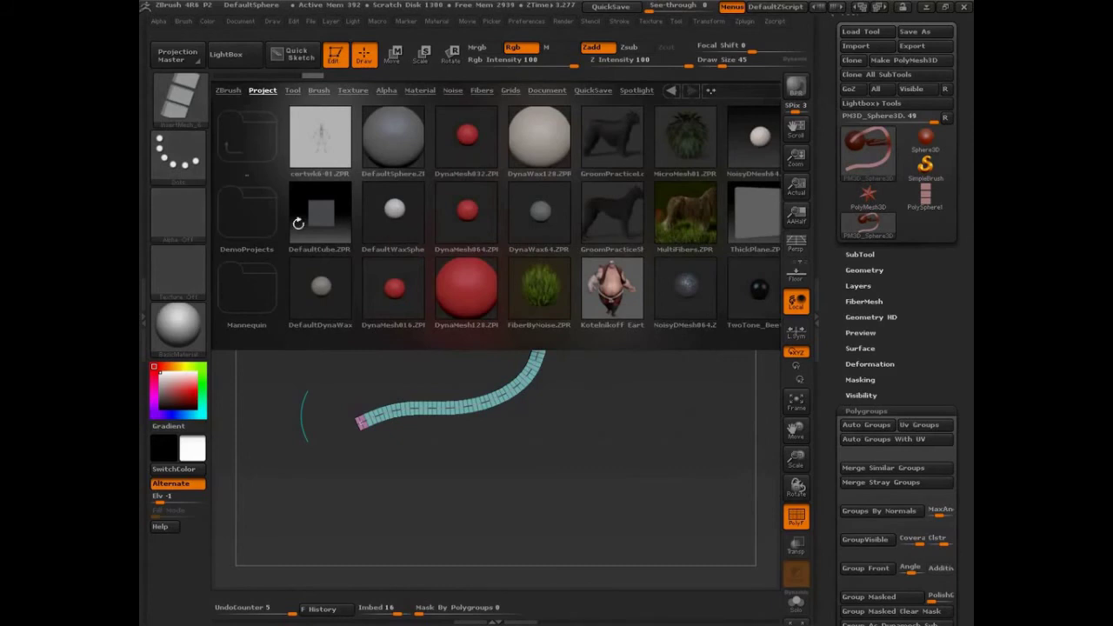
Step: Load the DemoSoldier.ZTL tool from LightBox and turn the soldier upright, facing front
left_click(292, 91)
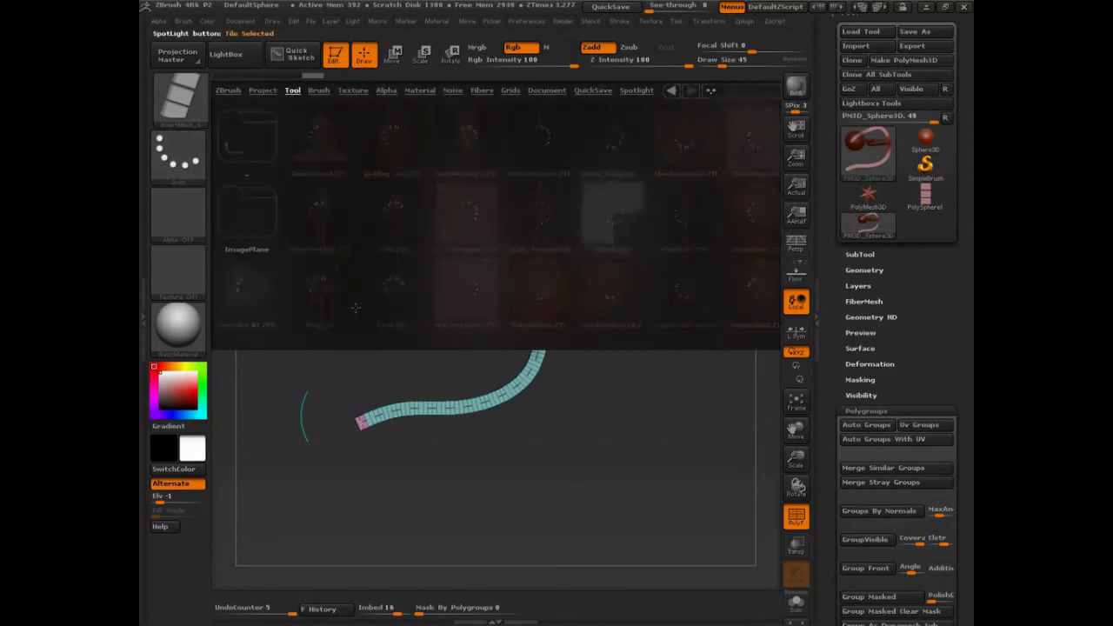
double_click(322, 218)
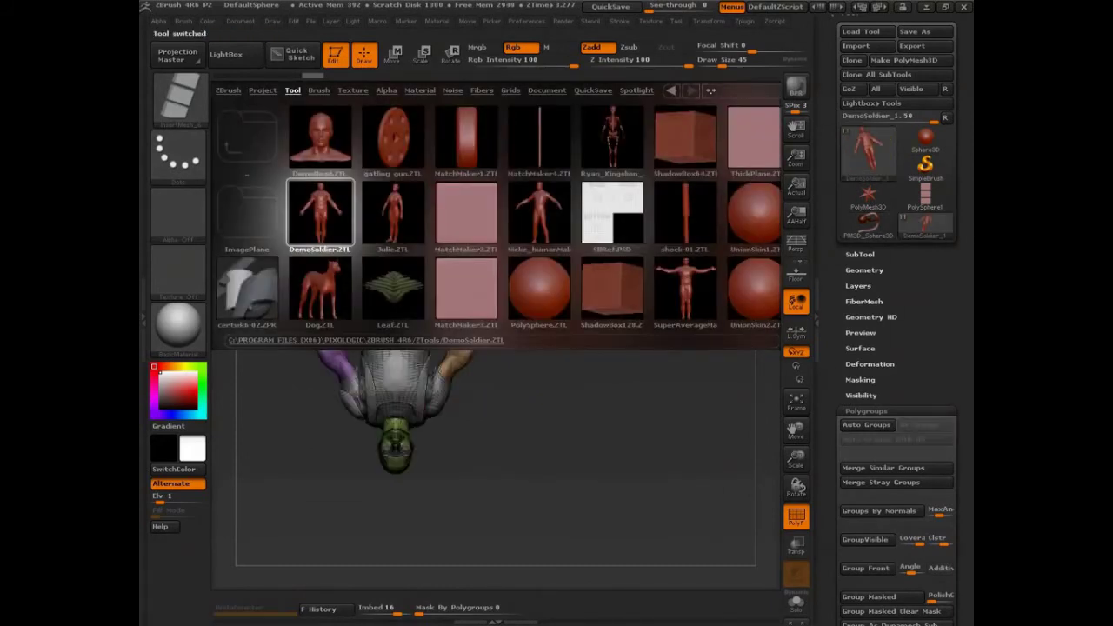
left_click_drag(538, 495, 512, 283)
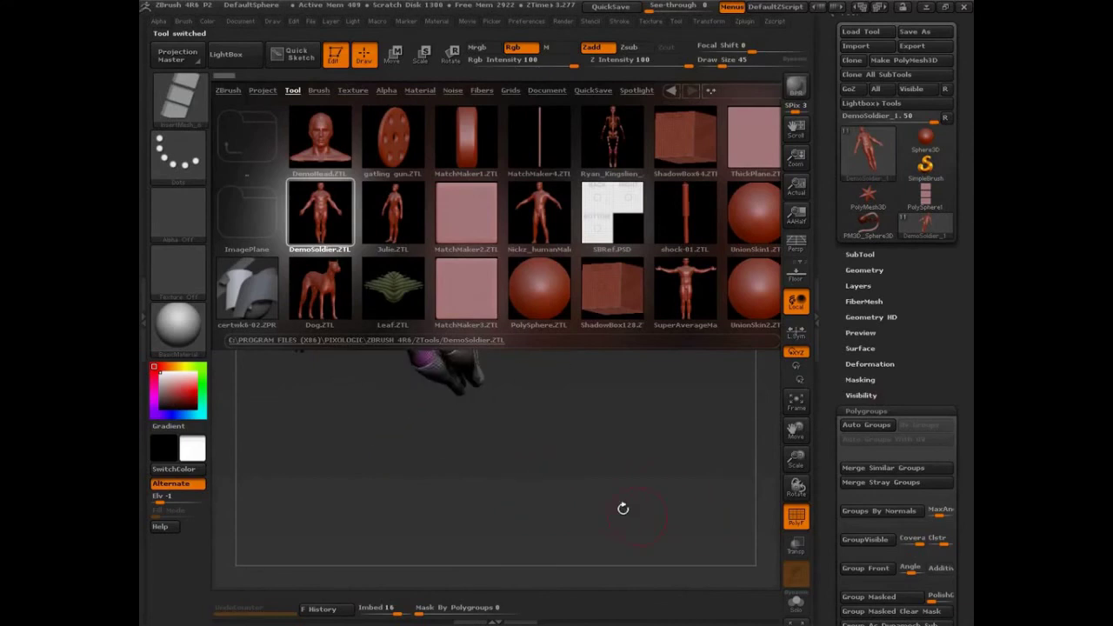
key("comma")
left_click_drag(548, 469, 594, 445)
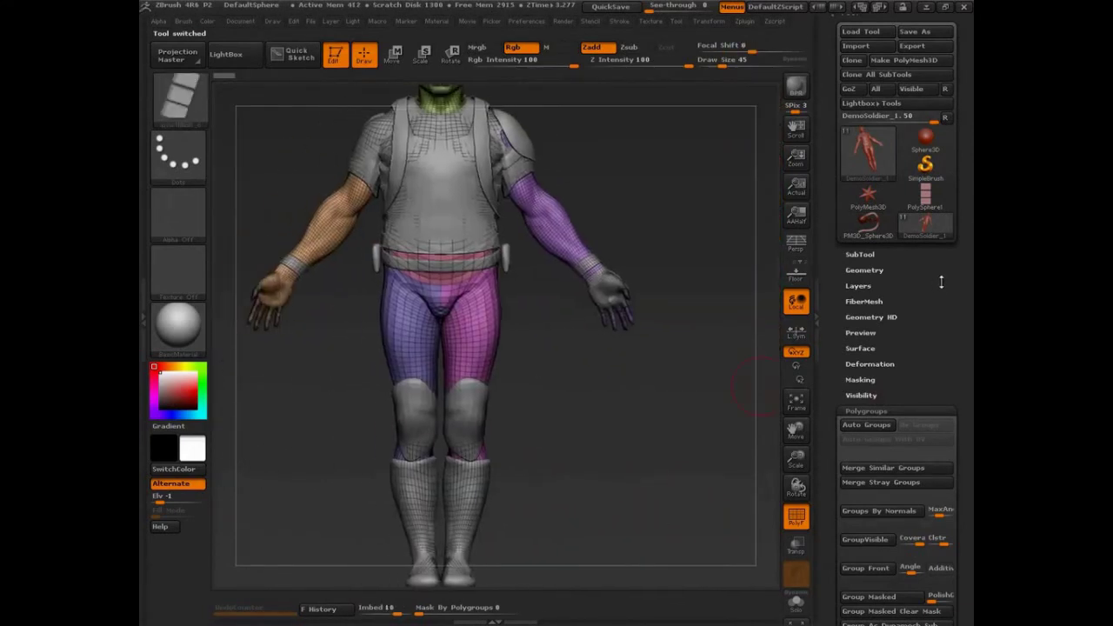
Step: Hide every soldier subtool except the DemoSoldier_1 body
left_click(860, 253)
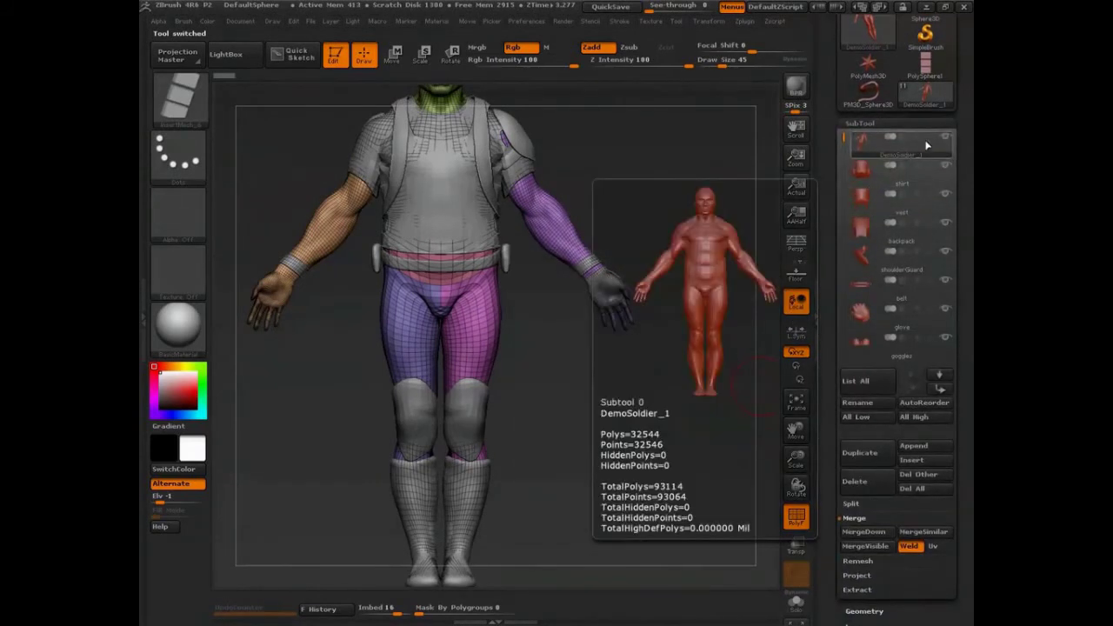
left_click(946, 140, "shift")
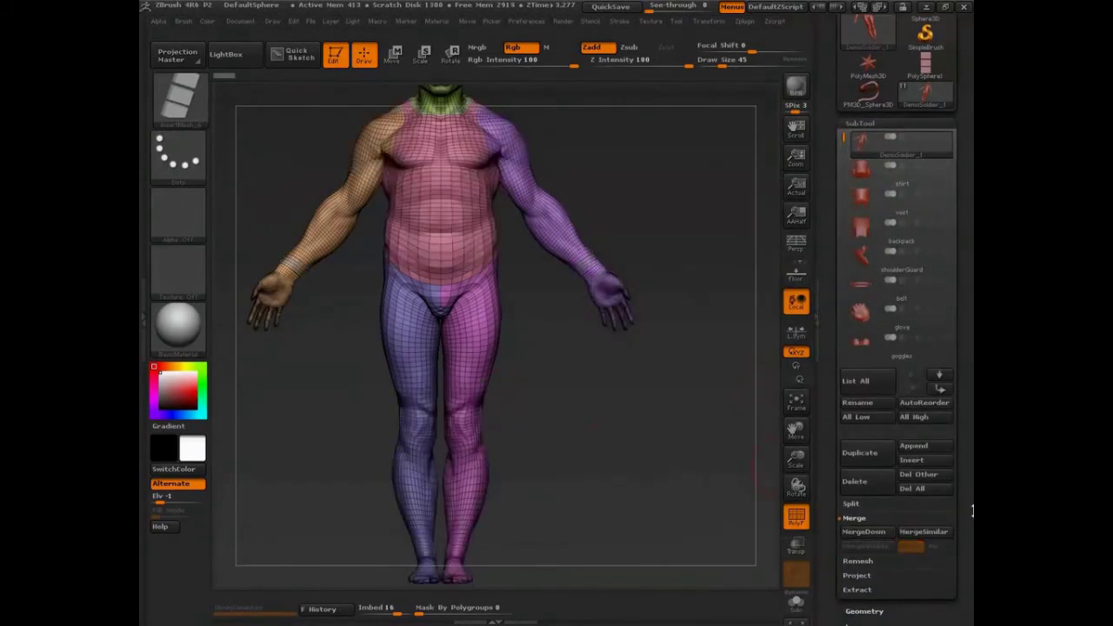
Step: Delete the lower subdivision levels of the DemoSoldier_1 body
left_click_drag(971, 508, 963, 402)
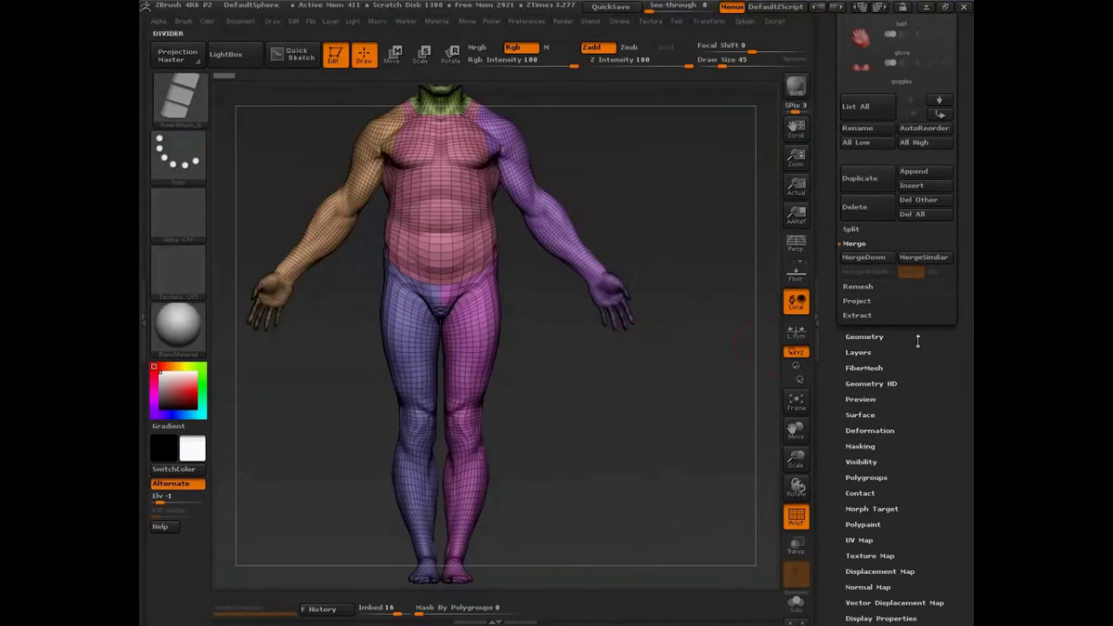
left_click(881, 338)
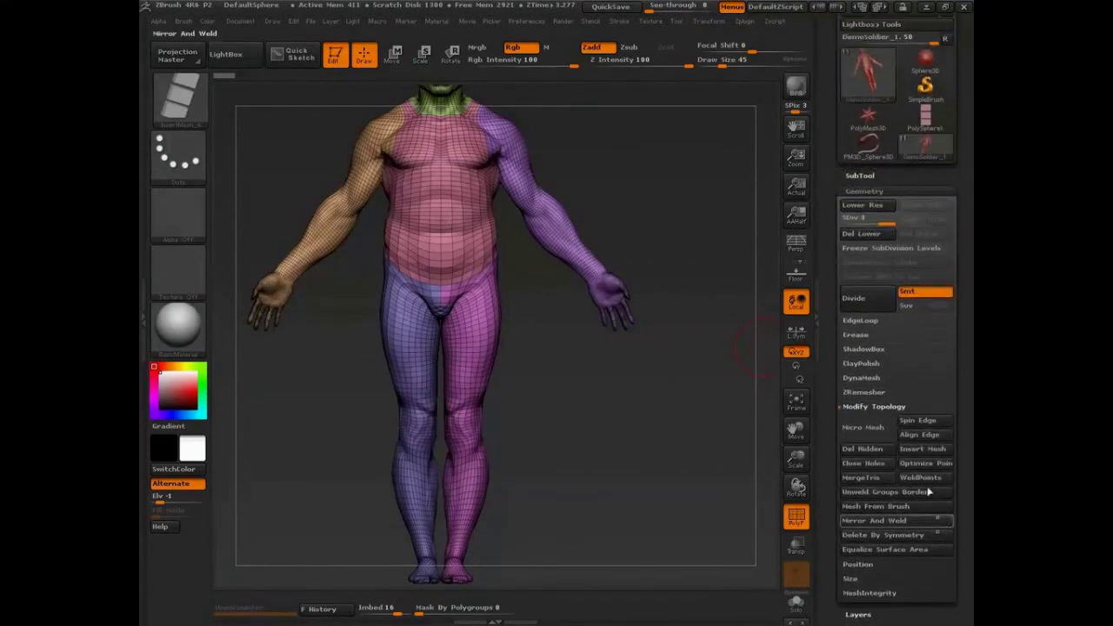
left_click(881, 233)
Step: Wrap a band of three-part blocks around the soldier's left forearm just below the elbow
left_click_drag(560, 397, 510, 347)
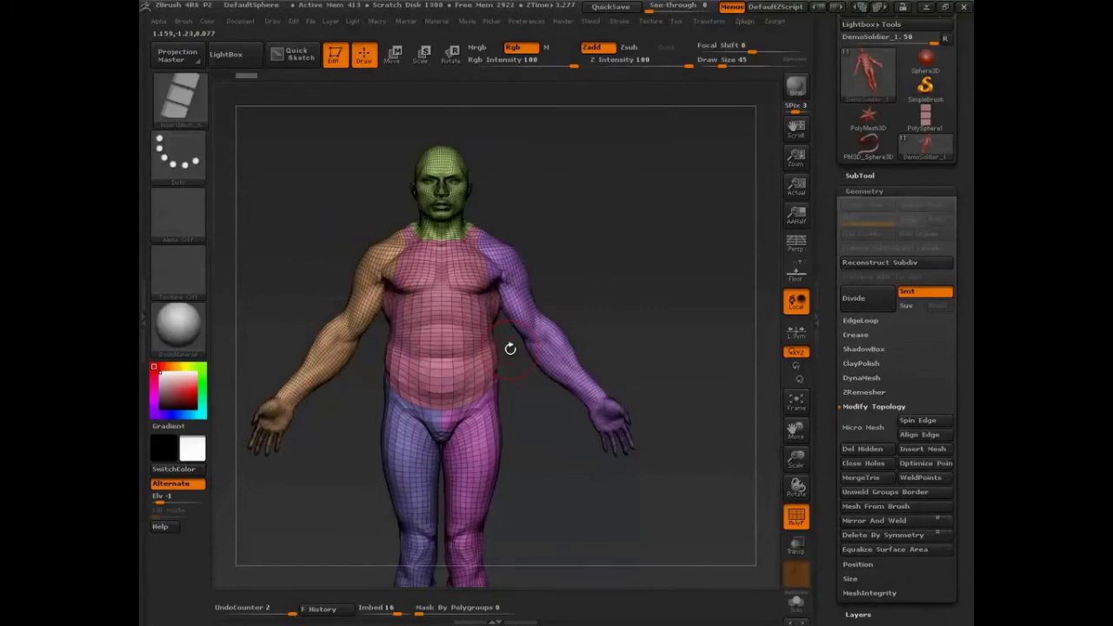
left_click_drag(561, 323, 480, 395, "alt")
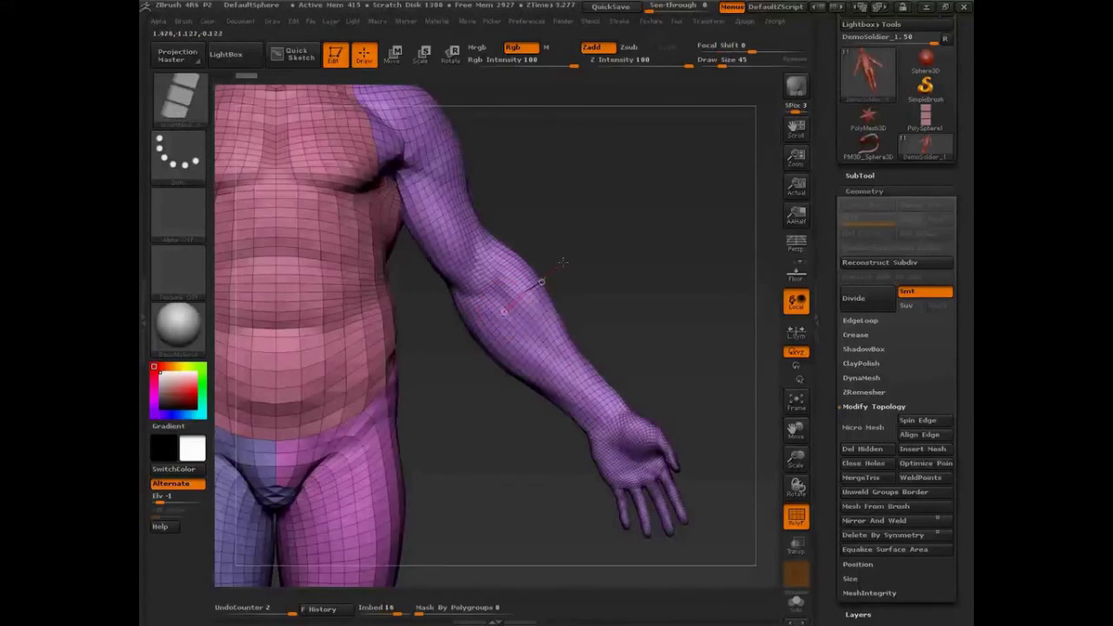
left_click_drag(593, 233, 593, 233, "ctrl+shift")
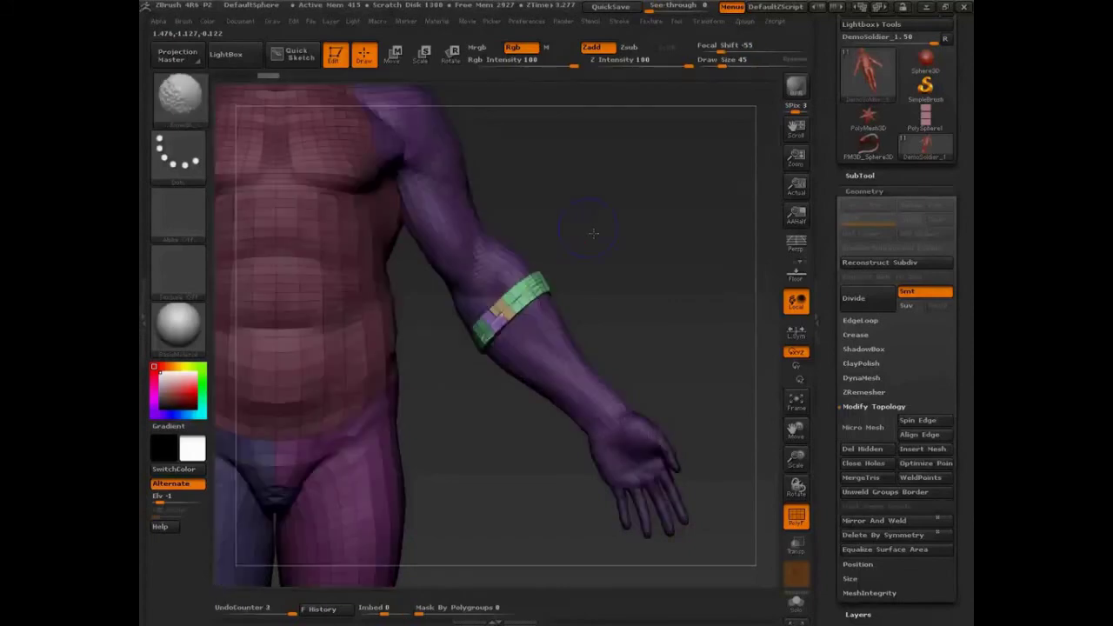
Step: Examine the seam where the two ends of the three-part band meet on the forearm
mouse_move(604, 305)
left_mouse_down()
mouse_move(435, 261)
mouse_move(587, 310)
mouse_move(573, 273)
mouse_move(613, 293)
mouse_move(588, 302)
left_mouse_up()
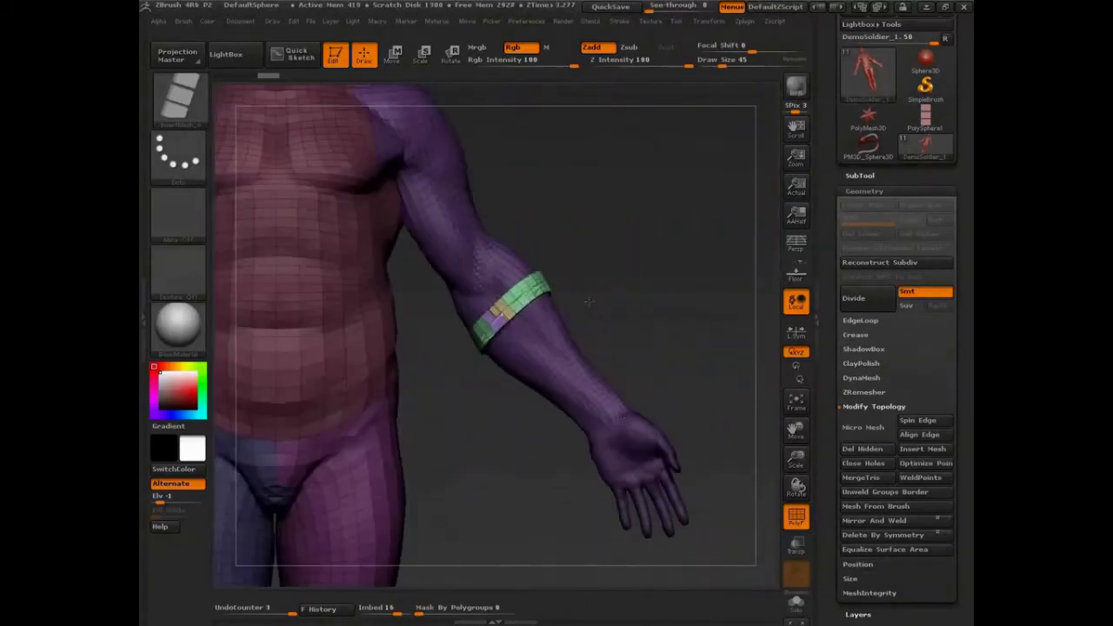
key("bracketright")
left_click_drag(572, 241, 577, 314, "alt")
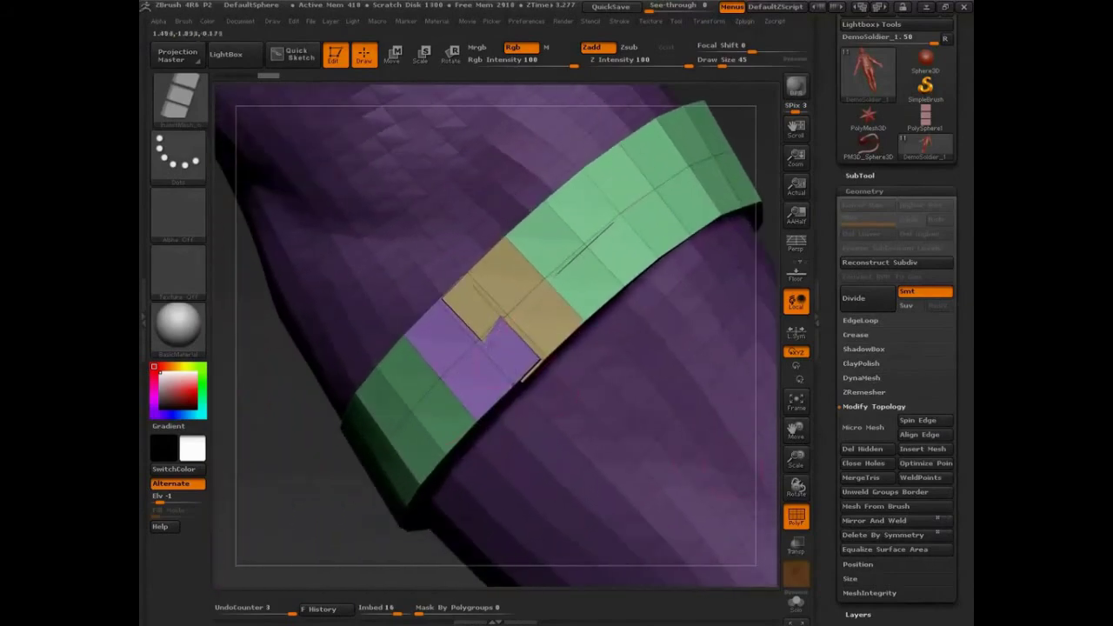
right_click_drag(511, 285, 539, 267)
left_click_drag(540, 264, 489, 277)
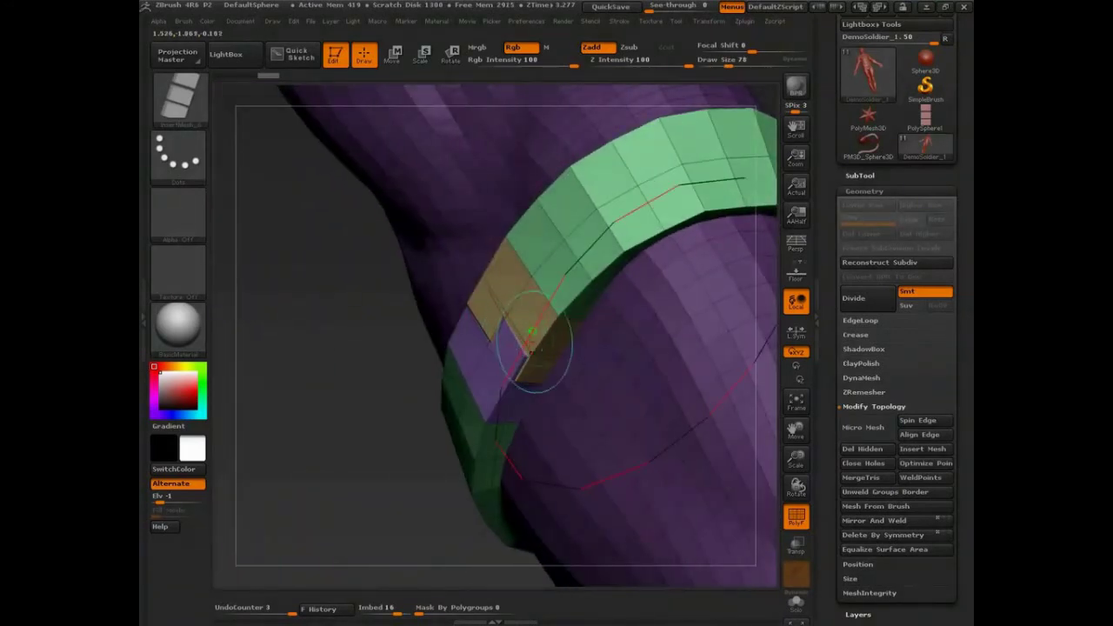
key("bracketleft")
key("bracketleft")
key("bracketleft")
mouse_move(487, 326)
left_mouse_down()
mouse_move(505, 380)
mouse_move(492, 359)
mouse_move(530, 319)
left_mouse_up()
key("bracketright")
key("bracketright")
key("bracketright")
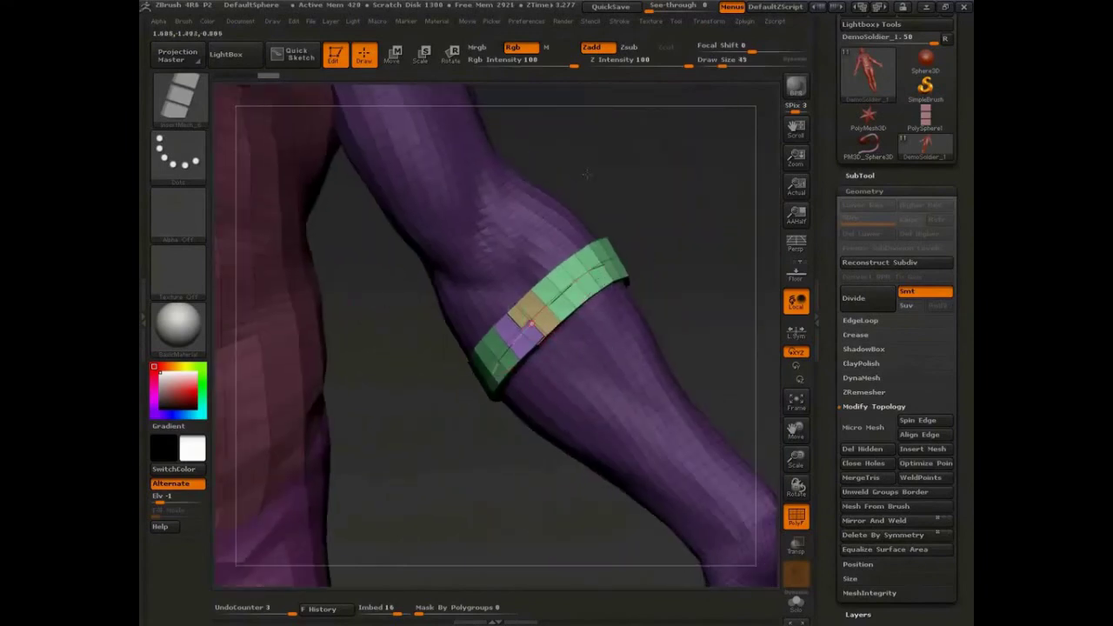
mouse_move(587, 174)
left_mouse_down("alt")
mouse_move(546, 247)
mouse_move(556, 348)
mouse_move(569, 261)
mouse_move(672, 232)
mouse_move(524, 364)
left_mouse_up("alt")
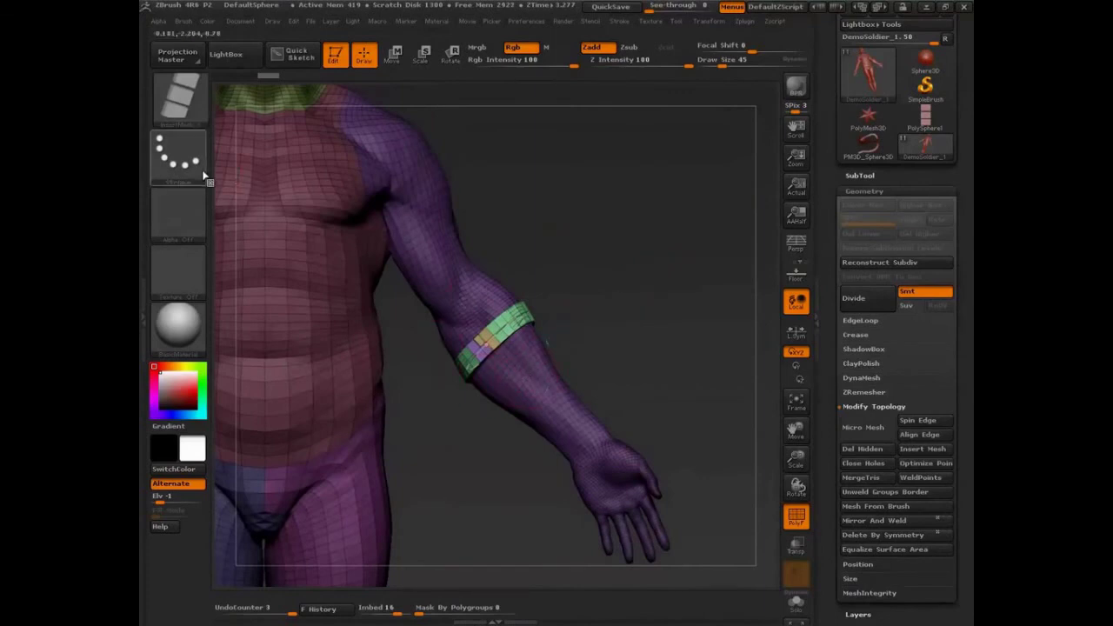
Step: Switch the InsertMesh brush to its single-block PolySphere mesh
left_click(175, 105)
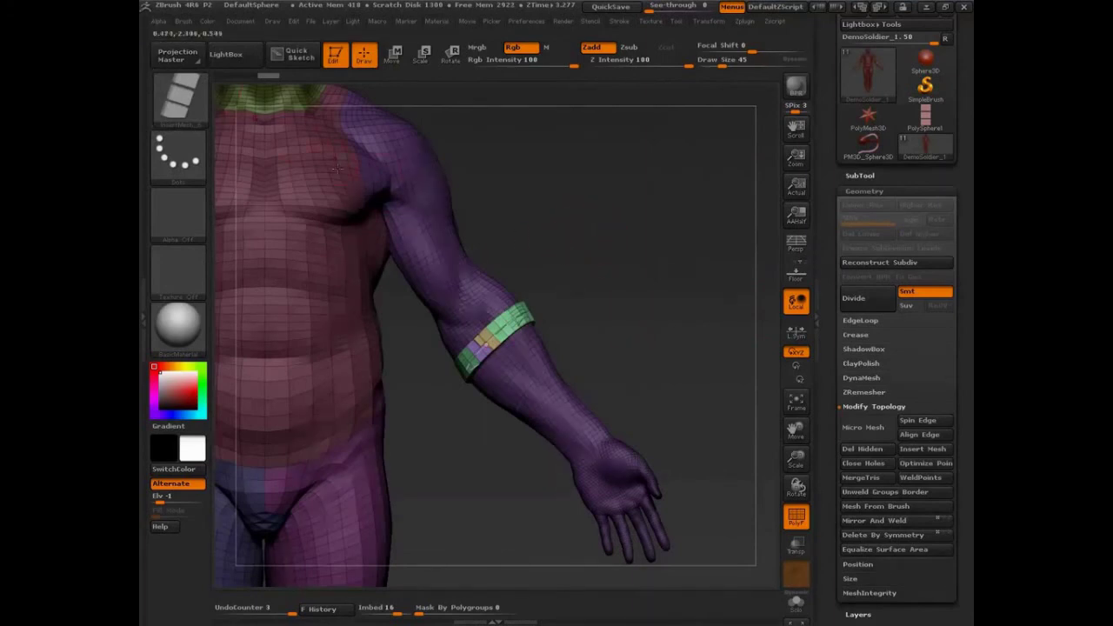
left_click(179, 215)
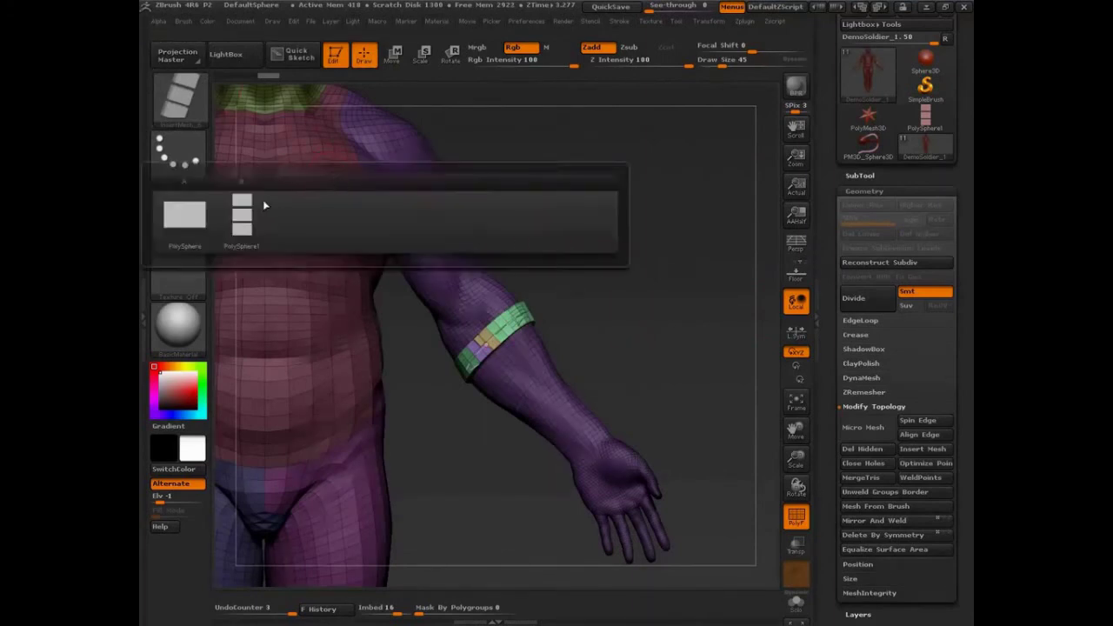
left_click(181, 218)
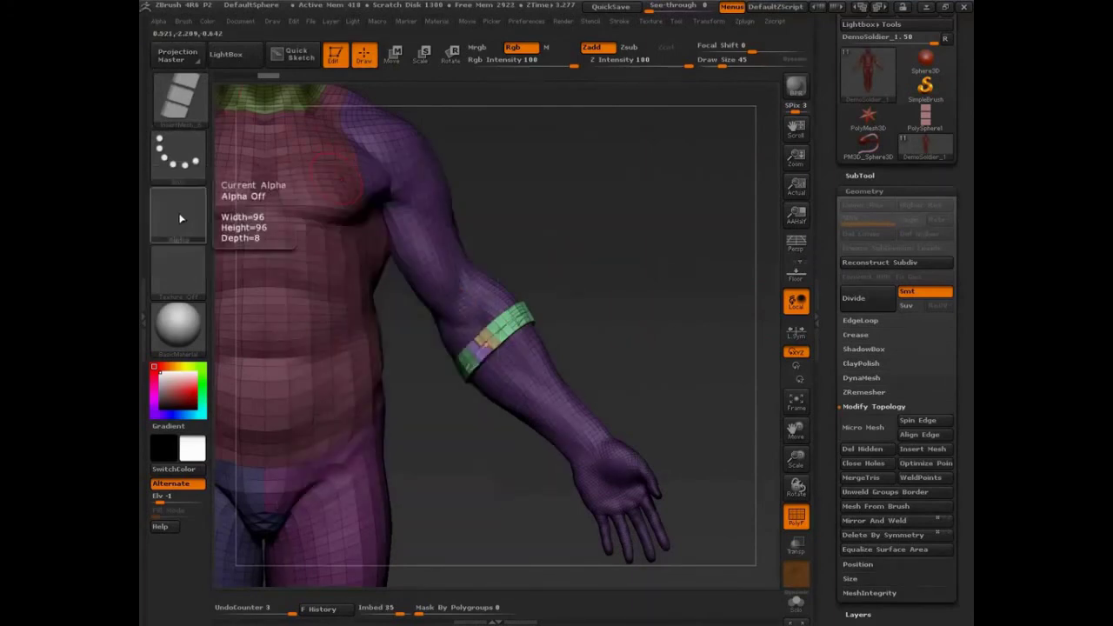
left_click(184, 23)
left_click_drag(313, 530, 298, 401)
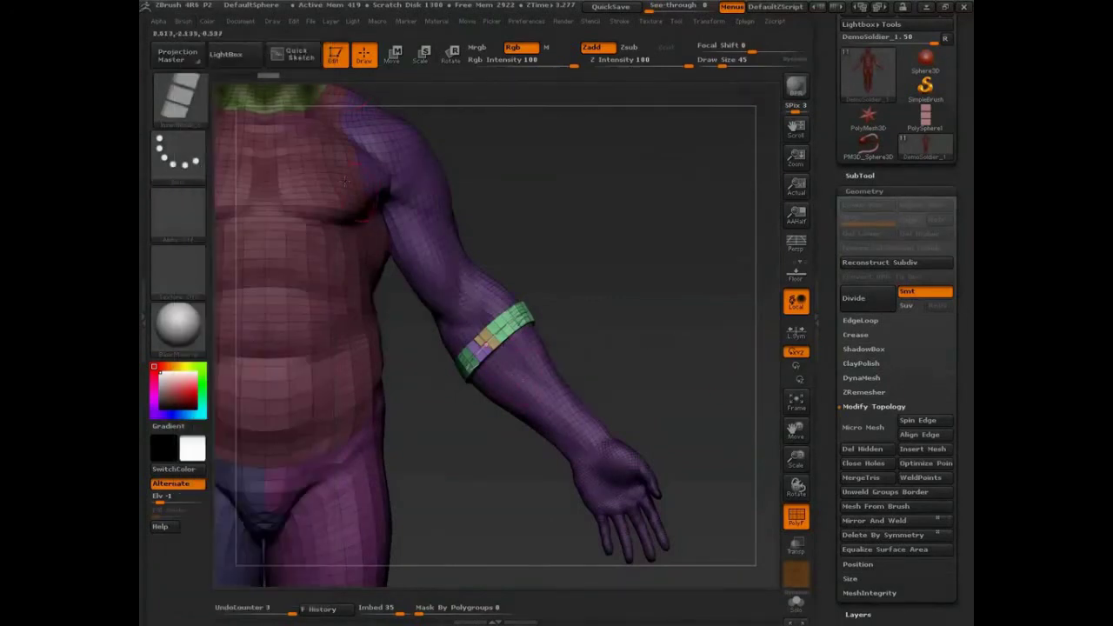
key("m")
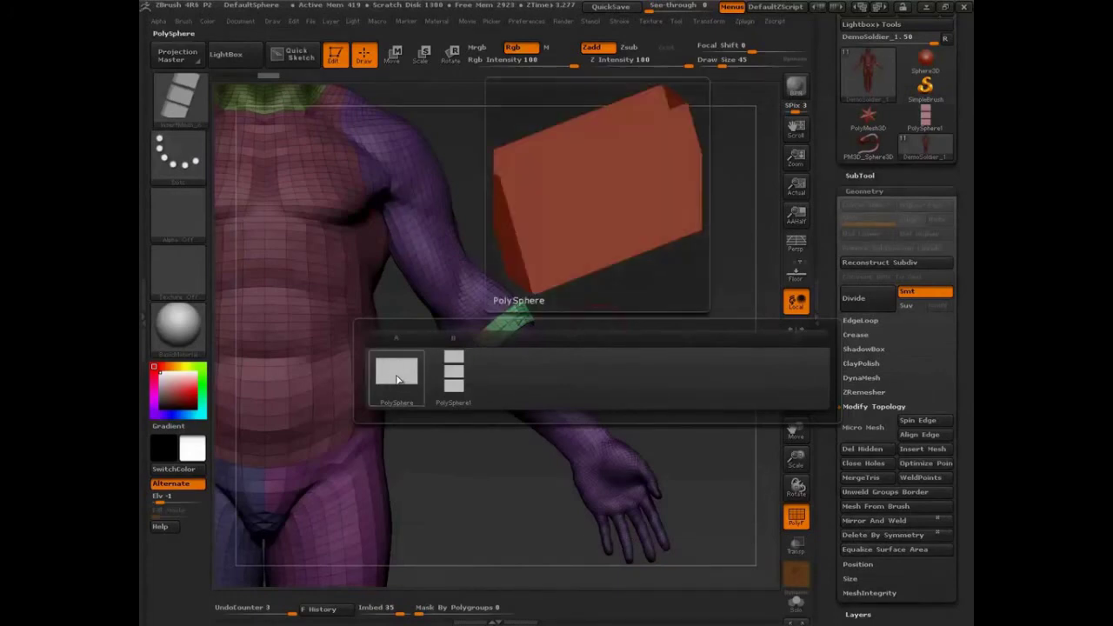
left_click(399, 379)
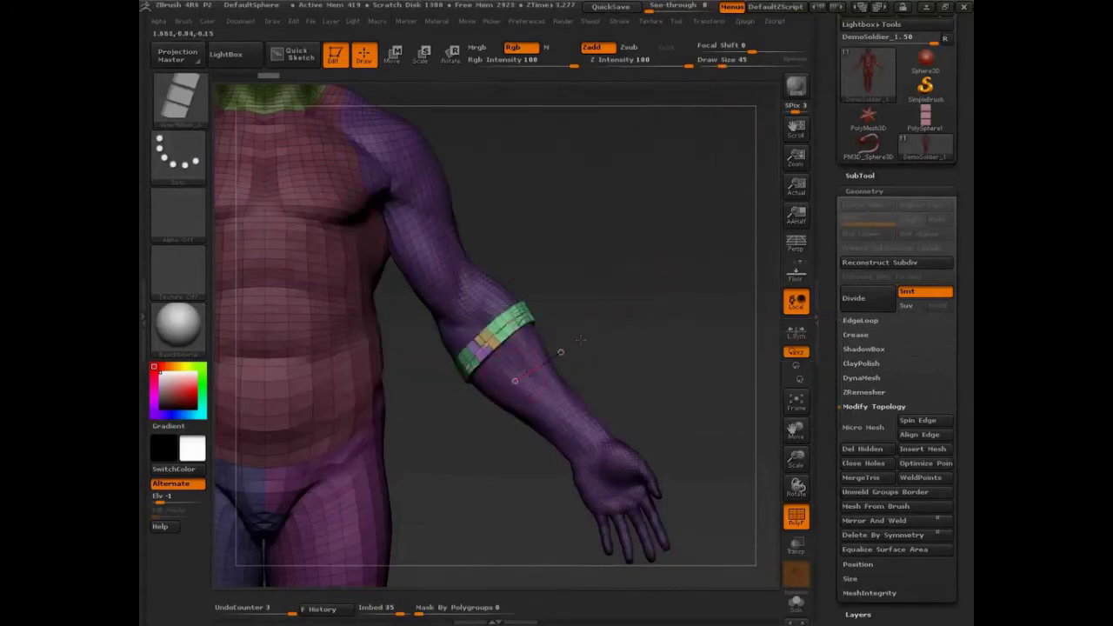
Step: Wrap a band of single blocks around the soldier's left forearm and redraw it closer to the elbow
left_click_drag(617, 263, 617, 265)
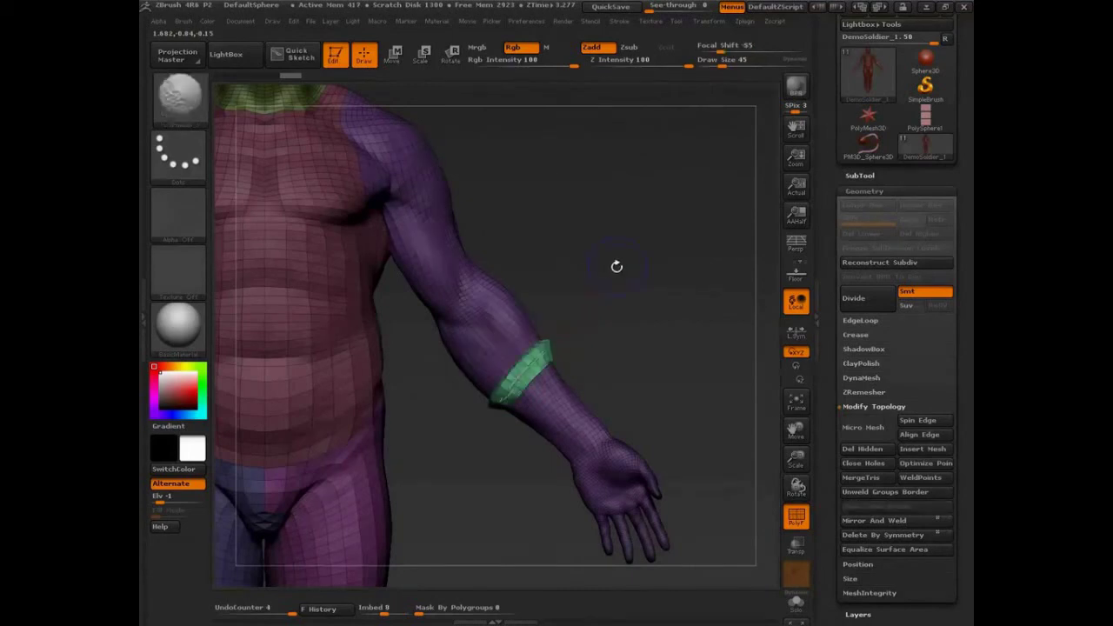
left_click_drag(589, 337, 494, 306)
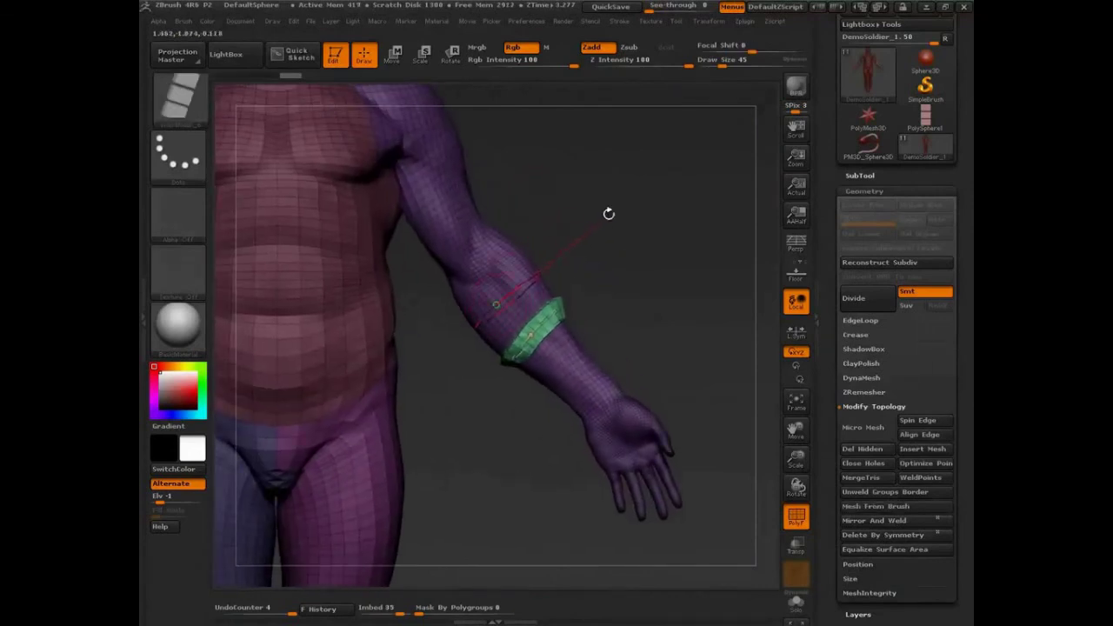
mouse_move(609, 212)
left_mouse_down()
mouse_move(600, 243)
mouse_move(688, 266)
mouse_move(521, 252)
mouse_move(695, 270)
left_mouse_up()
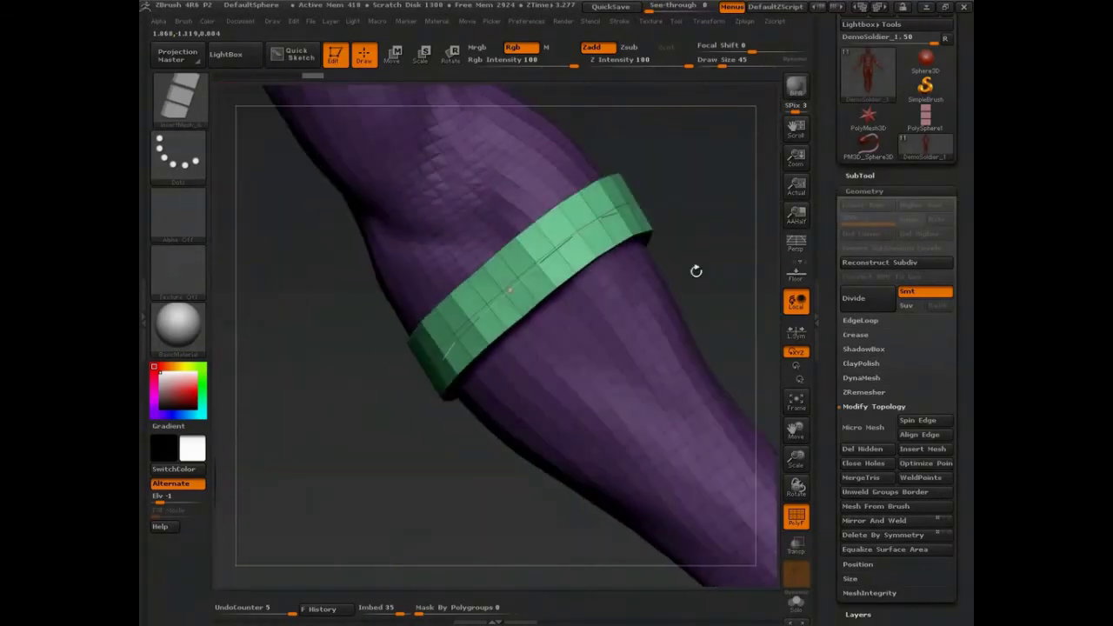
Step: Inspect how the single-block band closes around the forearm, up close and on the whole body
left_click_drag(686, 230, 588, 291, "alt")
left_click_drag(658, 328, 786, 613)
left_click_drag(684, 252, 648, 421, "alt")
left_click_drag(651, 213, 619, 254)
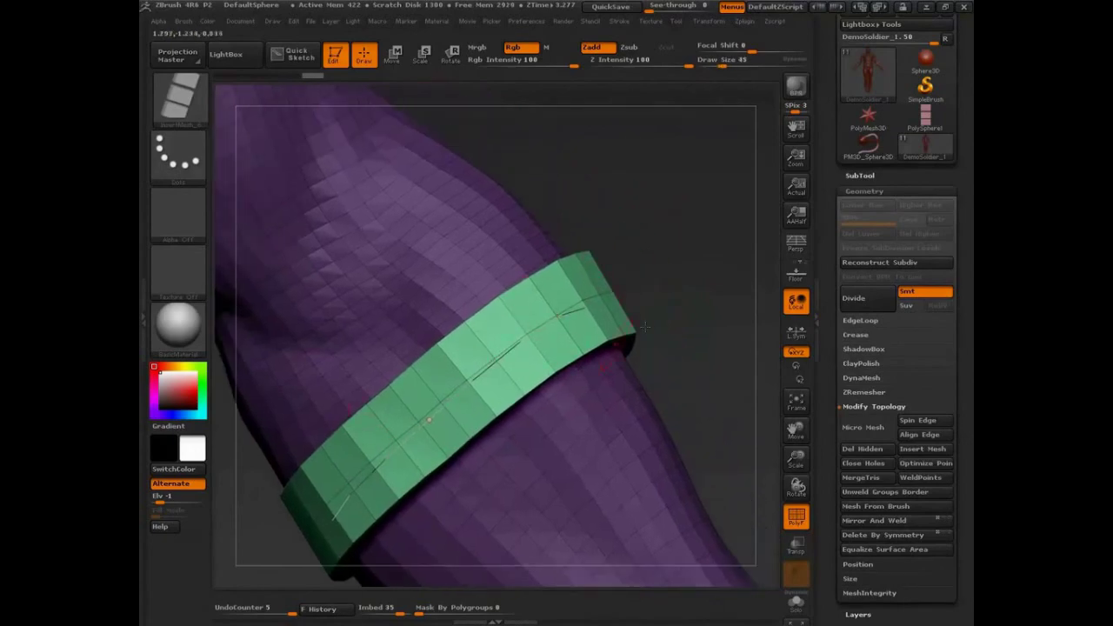
mouse_move(696, 286)
left_mouse_down()
mouse_move(736, 301)
mouse_move(691, 295)
left_mouse_up()
right_click_drag(498, 302, 531, 278, "ctrl")
right_click_drag(461, 322, 542, 327)
left_click_drag(540, 328, 426, 300)
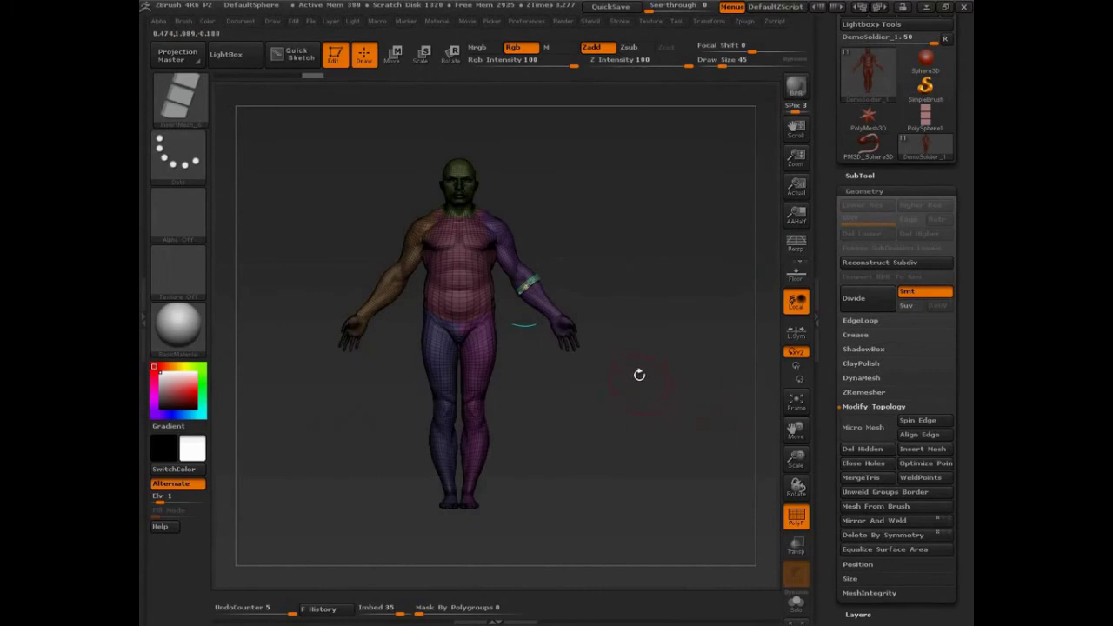
mouse_move(639, 374)
left_mouse_down()
mouse_move(567, 385)
mouse_move(624, 380)
left_mouse_up()
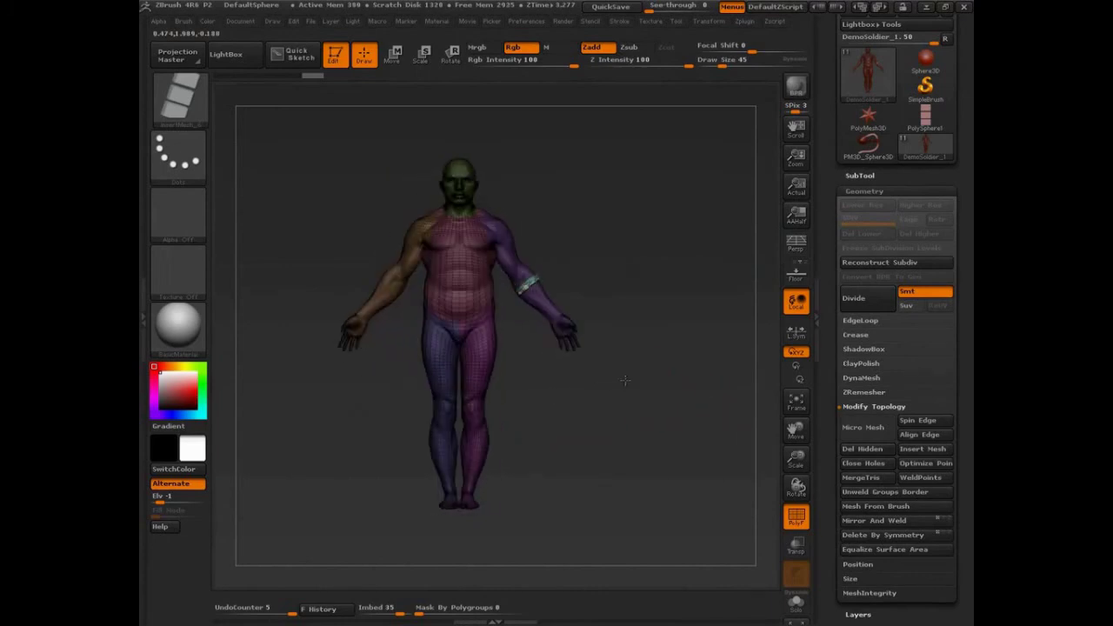